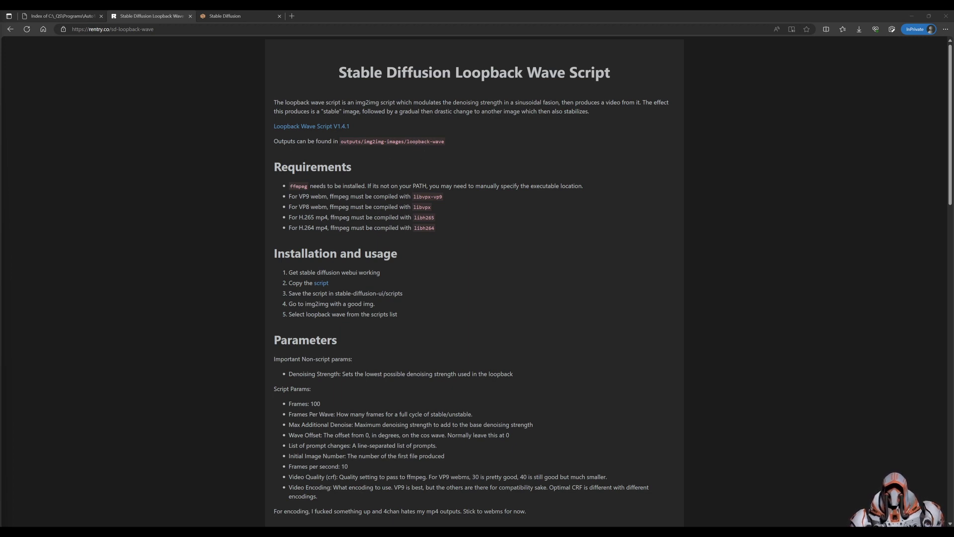
- Switch to the local webui folder index tab and highlight the webui folder name
right_click(325, 287)
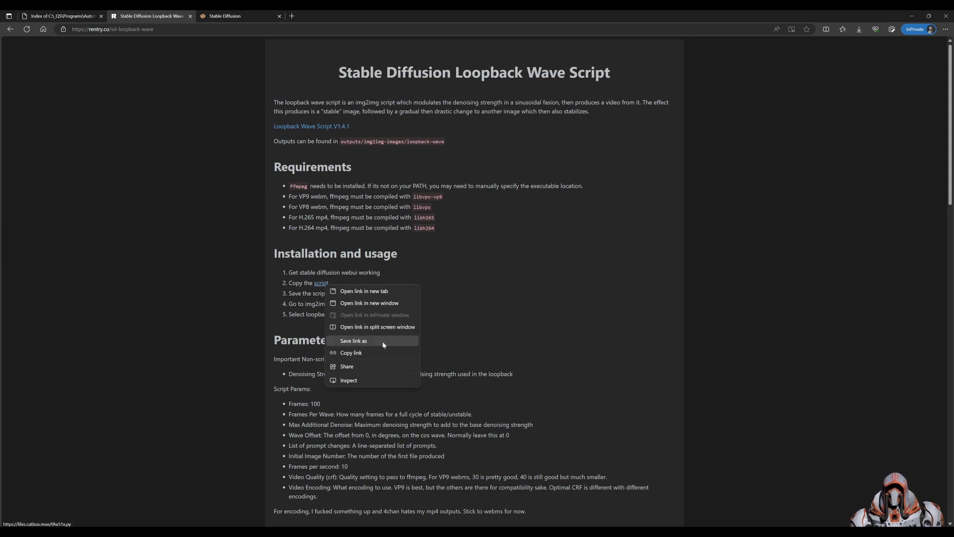
click(312, 269)
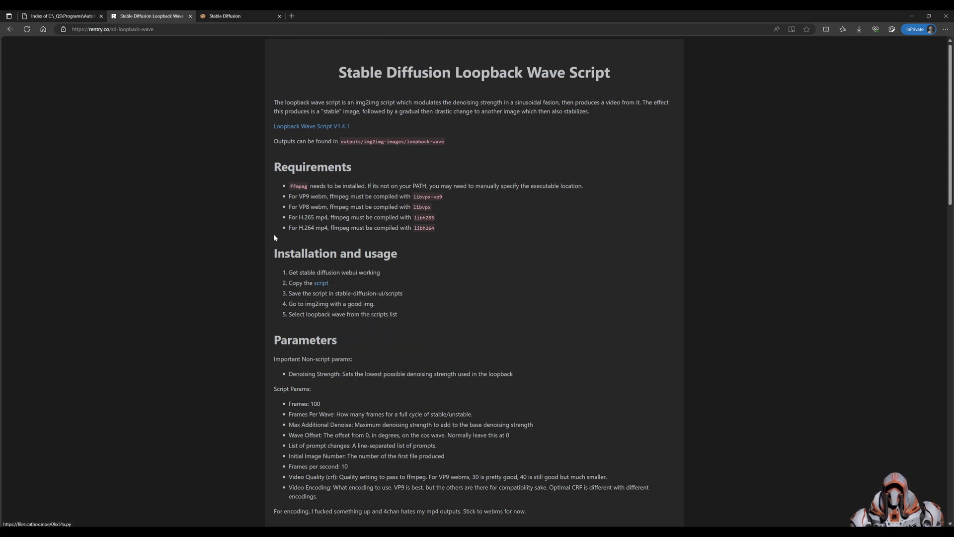
click(65, 16)
drag(195, 51, 230, 53)
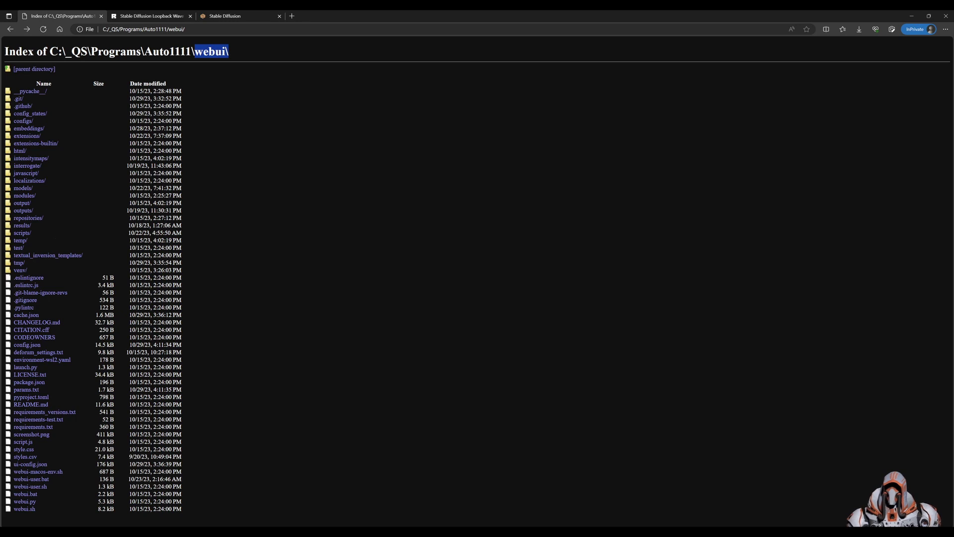
- Open the scripts folder and highlight loopwave-0hx51x.py to confirm it is there
click(22, 233)
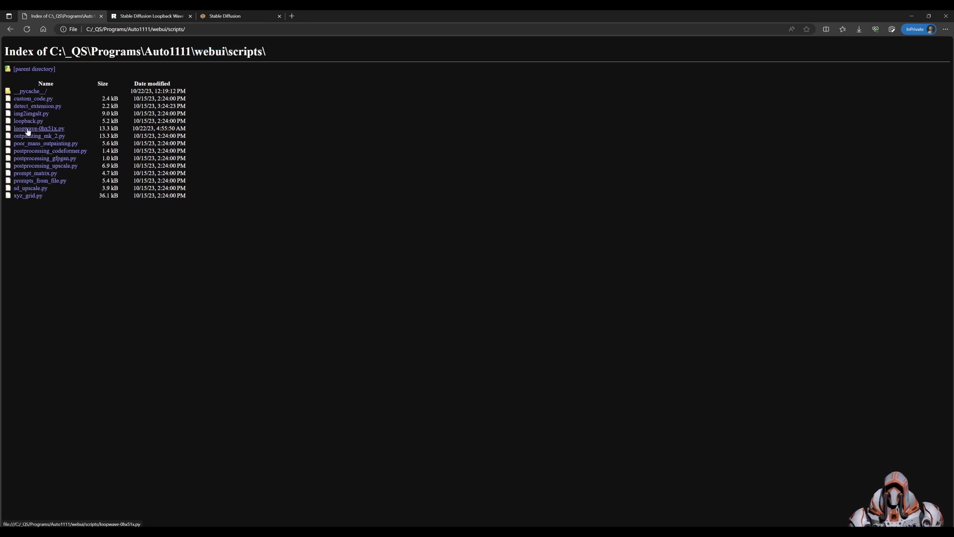
drag(64, 129, 15, 130)
click(49, 237)
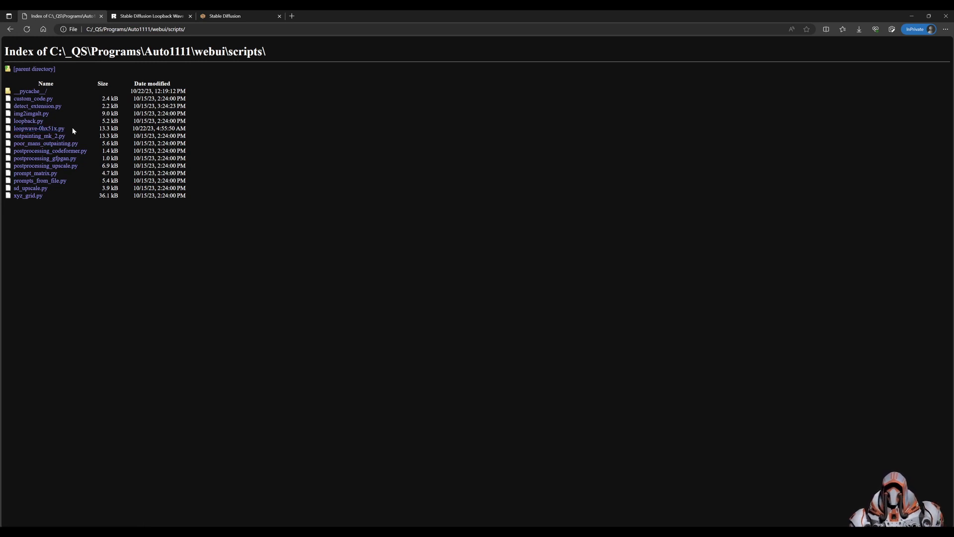
drag(63, 128, 15, 130)
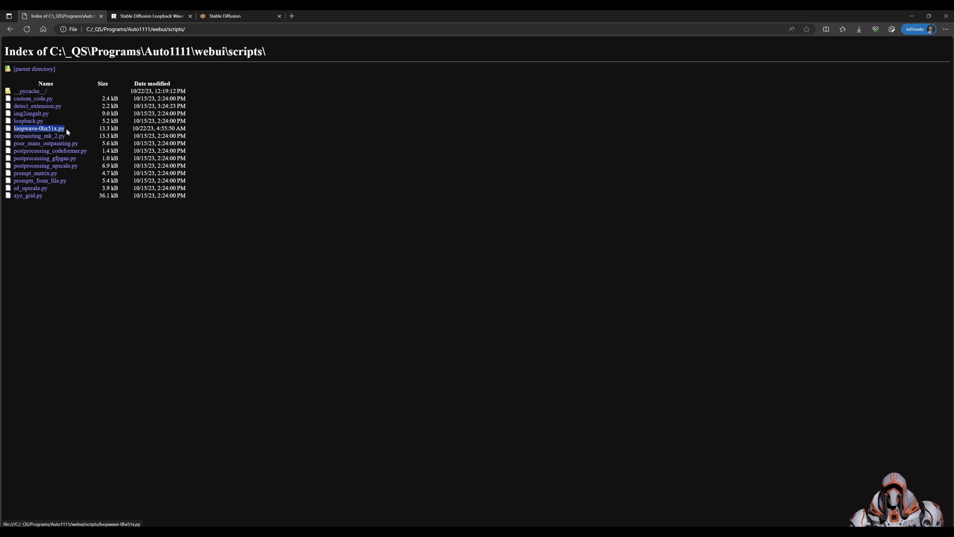
click(61, 253)
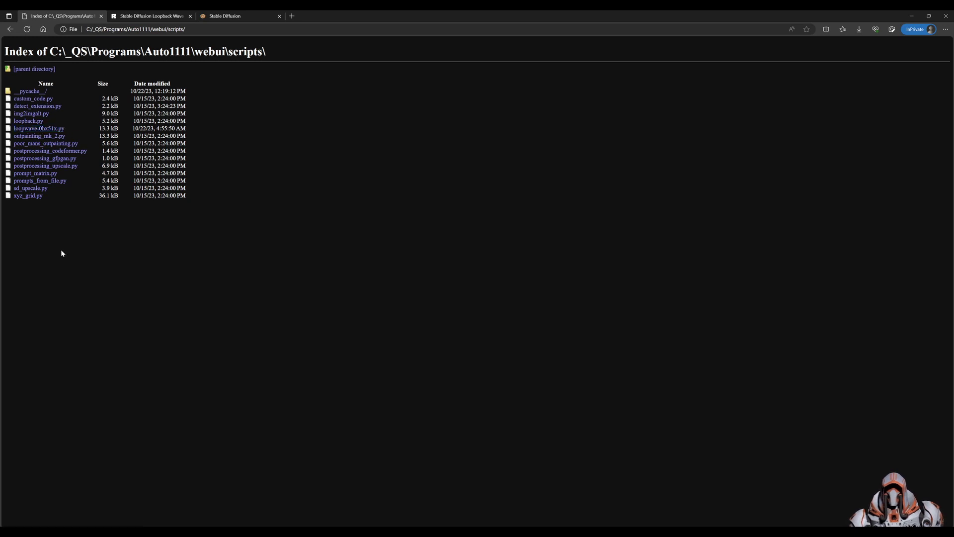
- Go to the img2img tab of the Stable Diffusion web UI
click(158, 17)
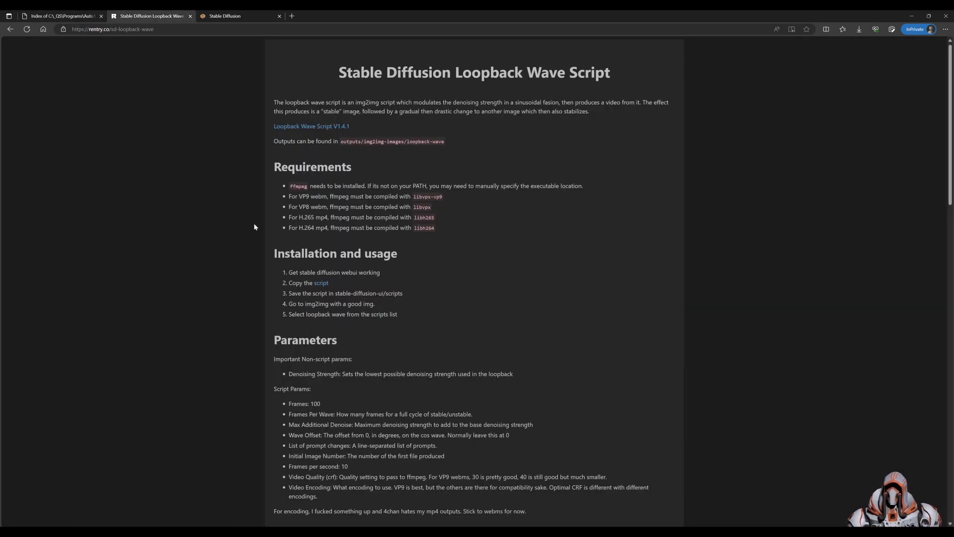
click(250, 17)
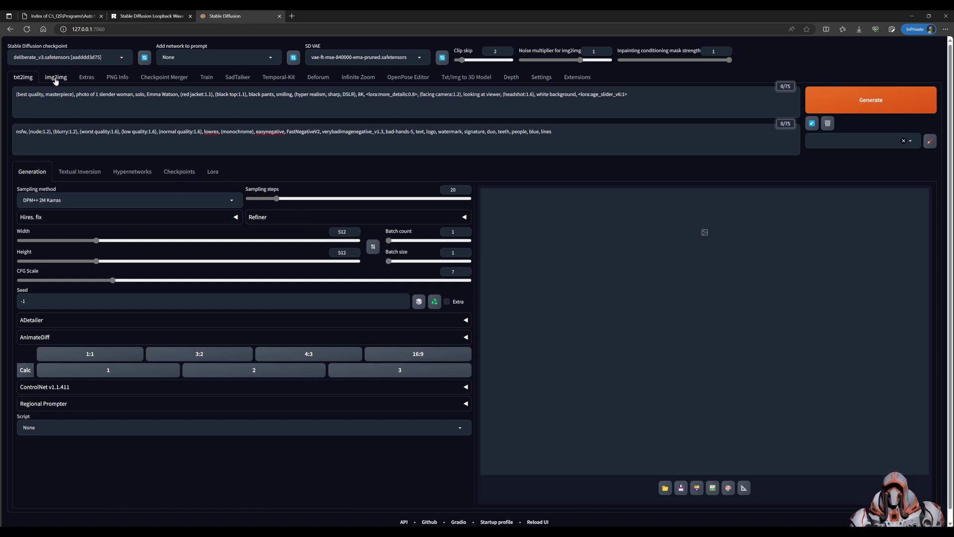
click(56, 78)
scroll(437, 375, down, 6)
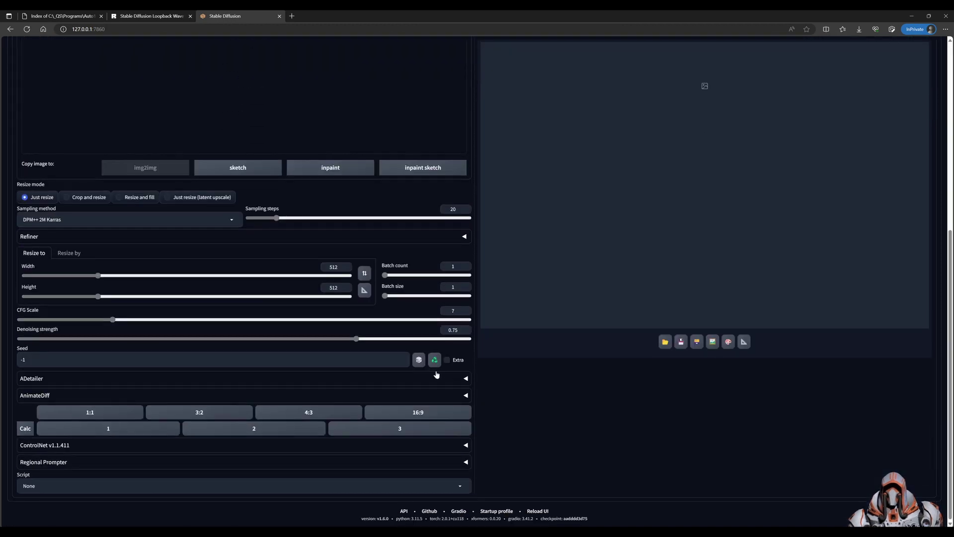
- Check the Script dropdown lists Loopback Wave V1.4.1, then return to the Loopback Wave page
click(468, 487)
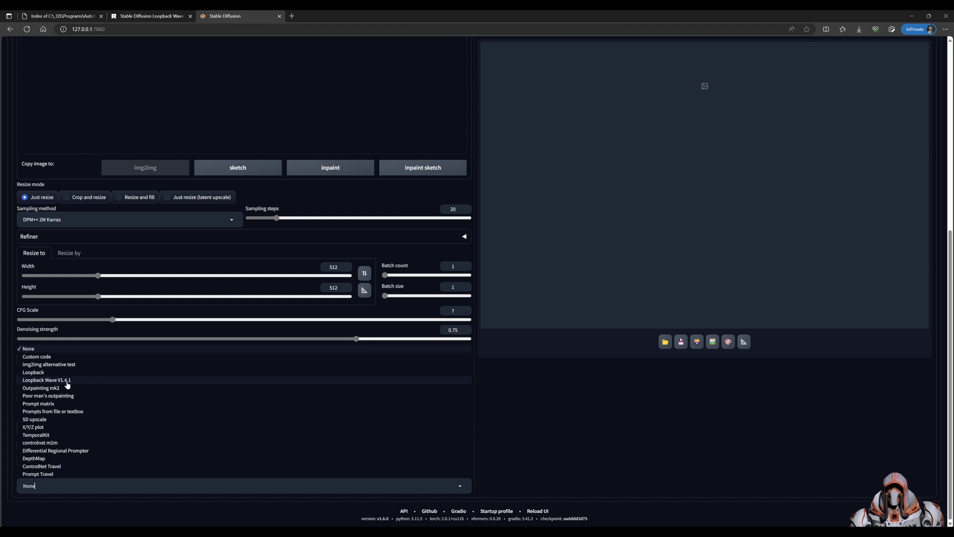
click(185, 523)
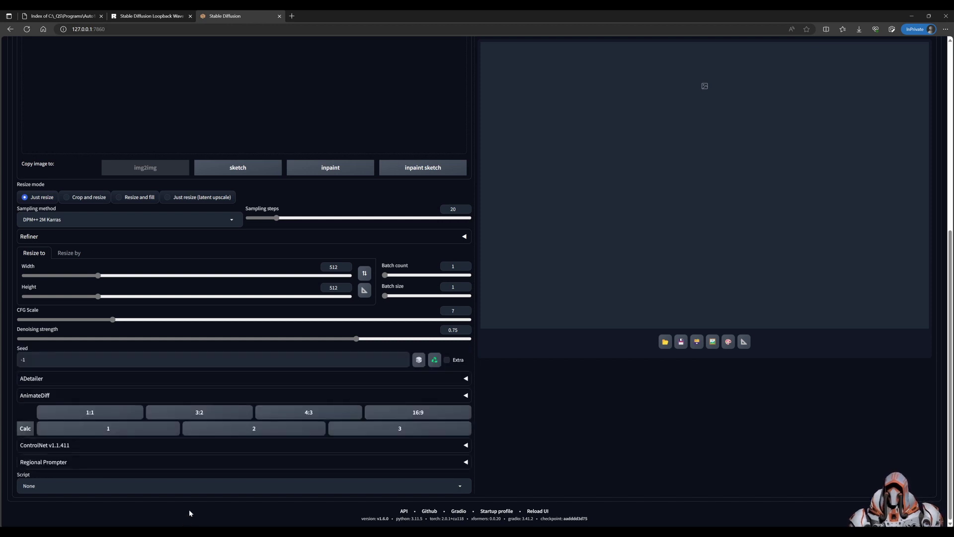
scroll(245, 427, up, 7)
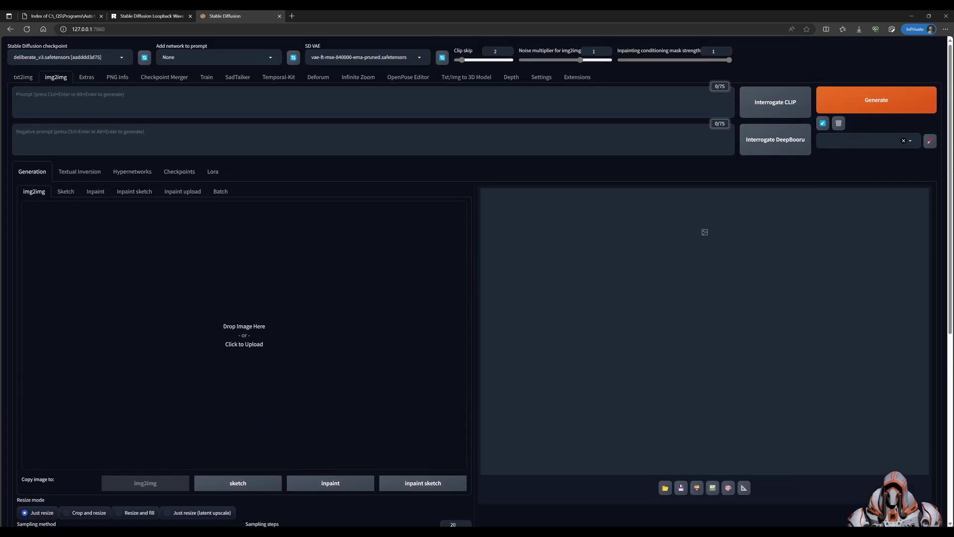
click(24, 77)
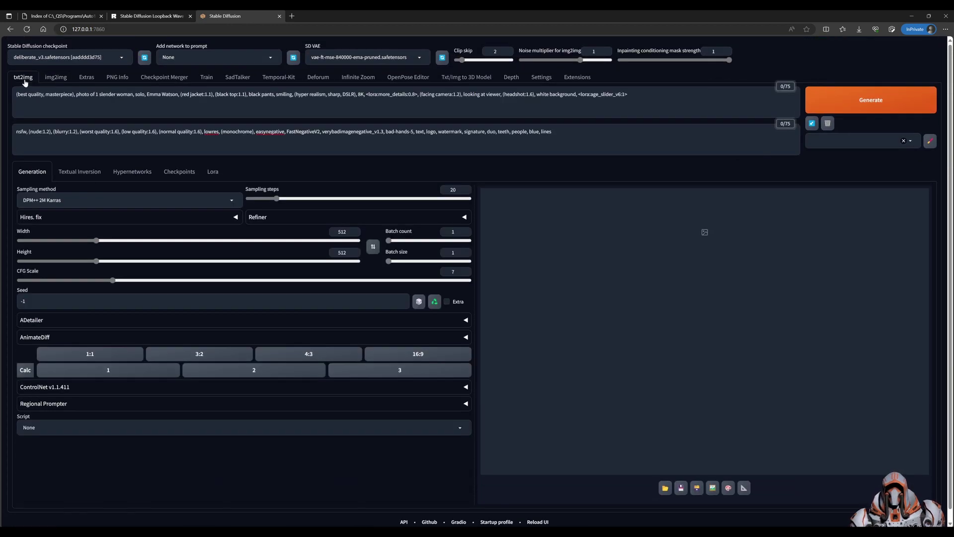
click(149, 18)
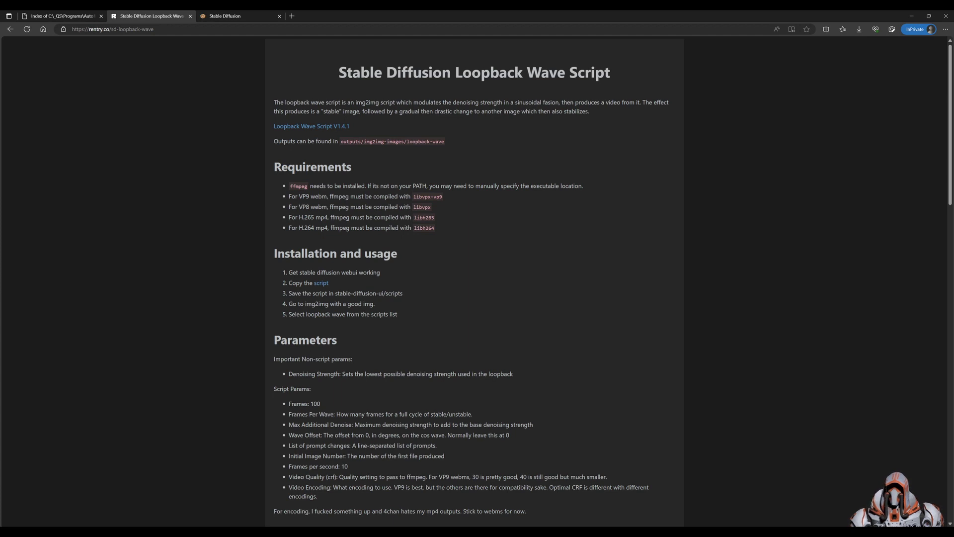
drag(486, 186, 491, 185)
click(490, 185)
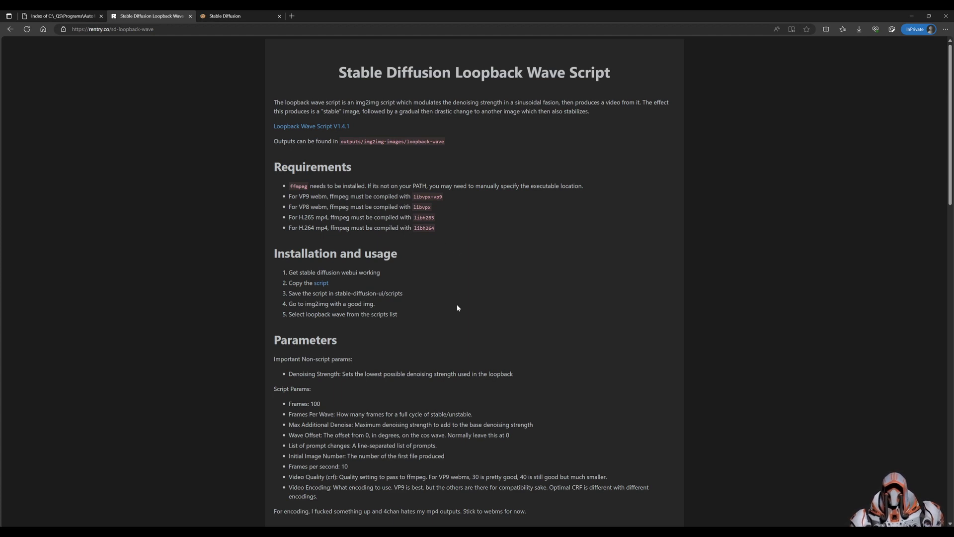
- Run ffmpeg -version, highlight the --enable-libvpx and --enable-libx264 flags, then minimize the terminal
key(alt+Tab)
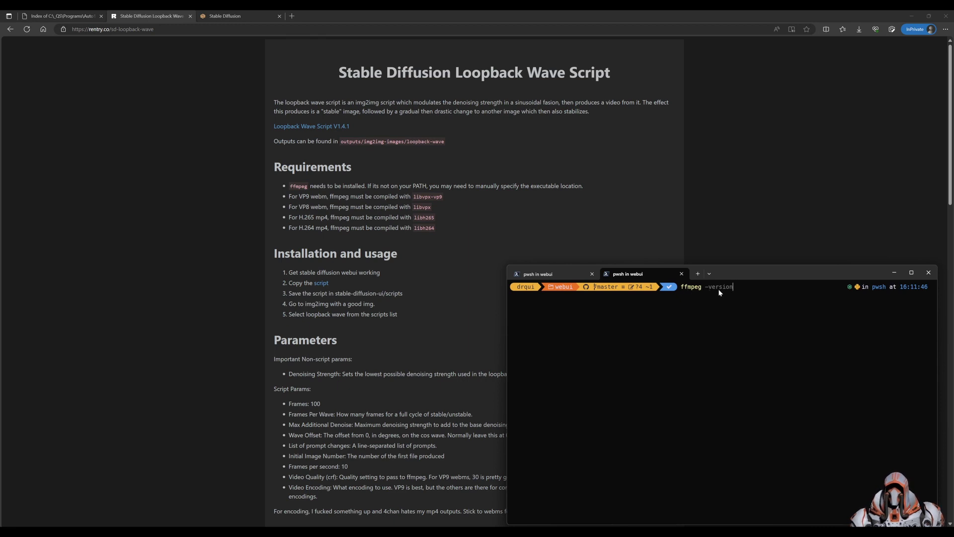
key(Return)
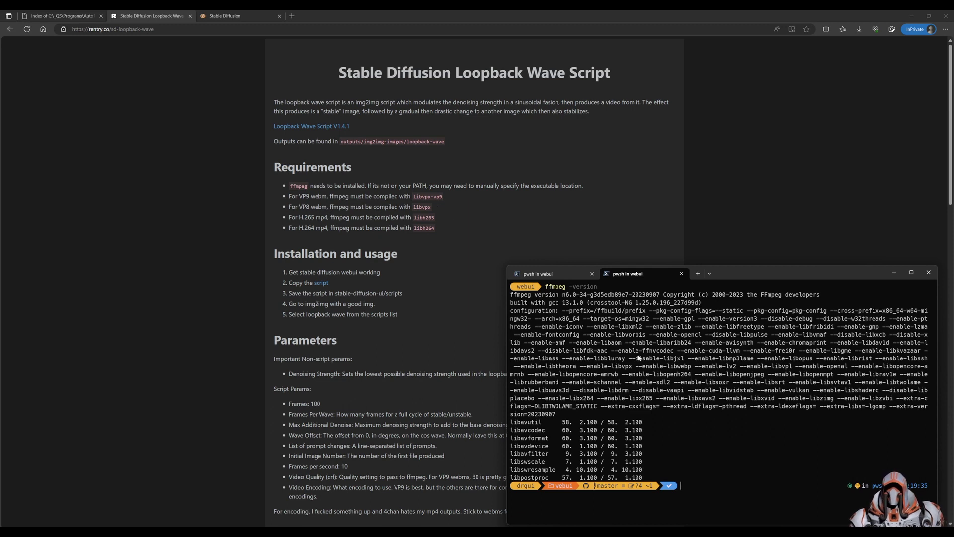
drag(581, 369, 691, 377)
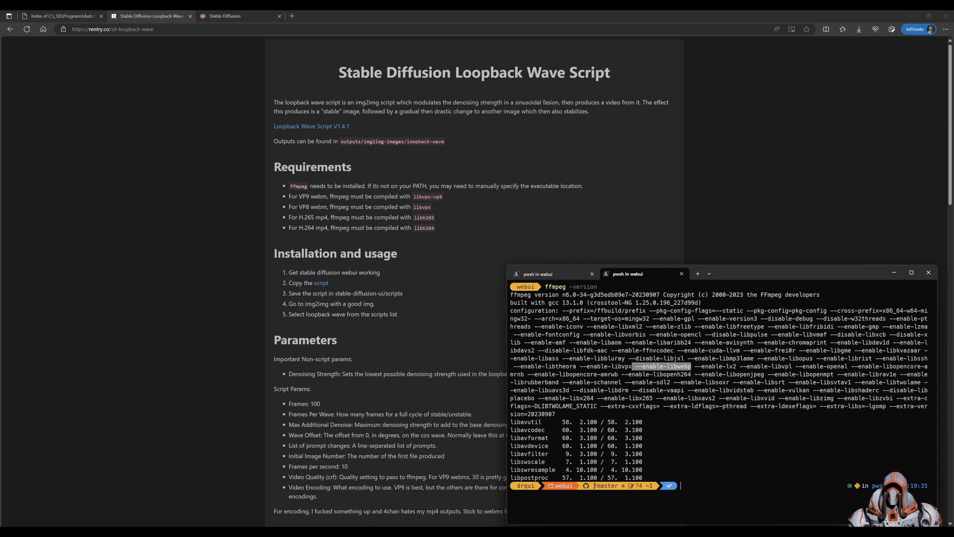
click(621, 368)
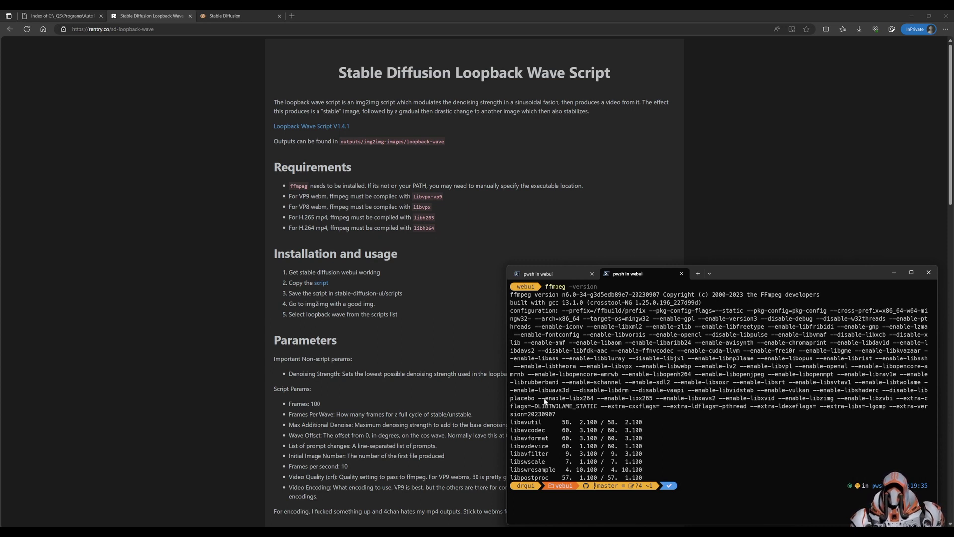
drag(541, 400, 650, 405)
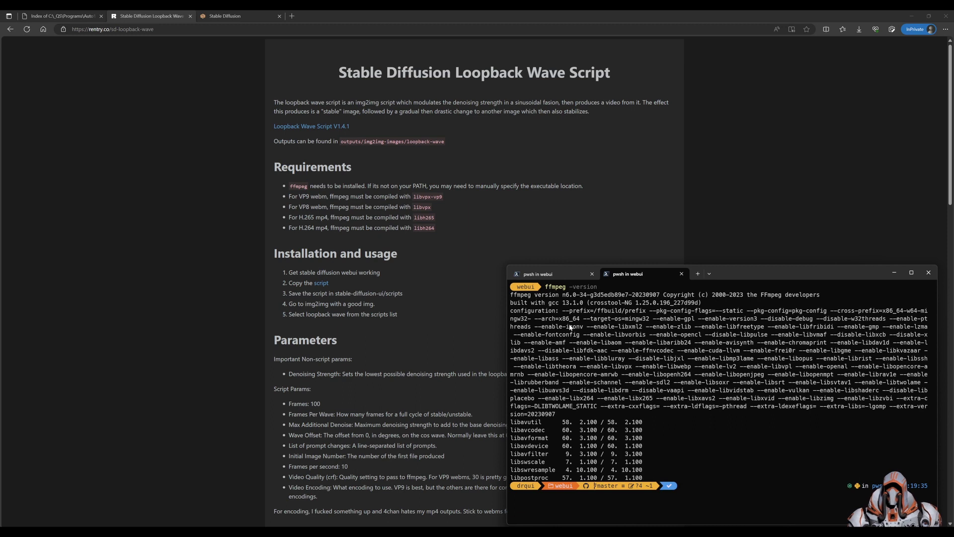
click(398, 269)
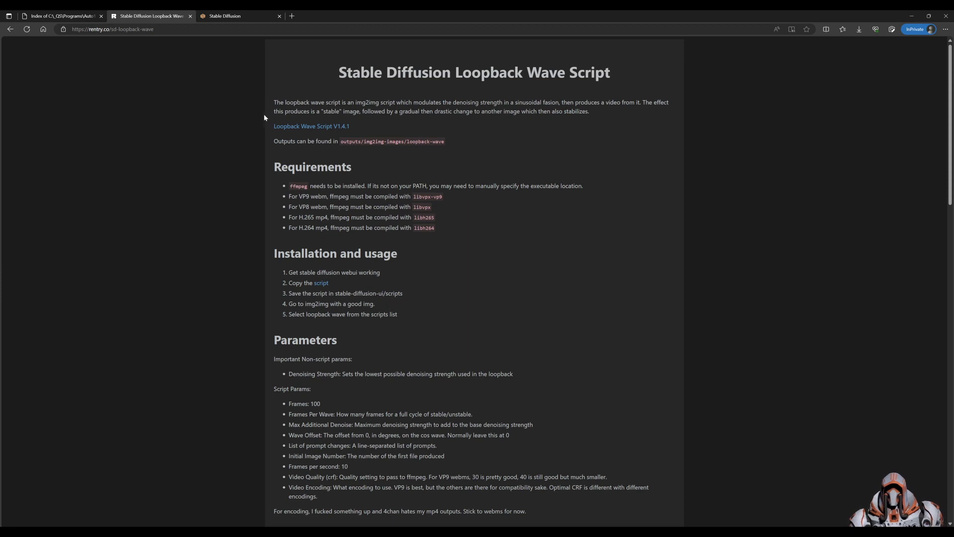
- Review the txt2img prompts, highlighting the more_details and age_slider LoRA tags
click(230, 17)
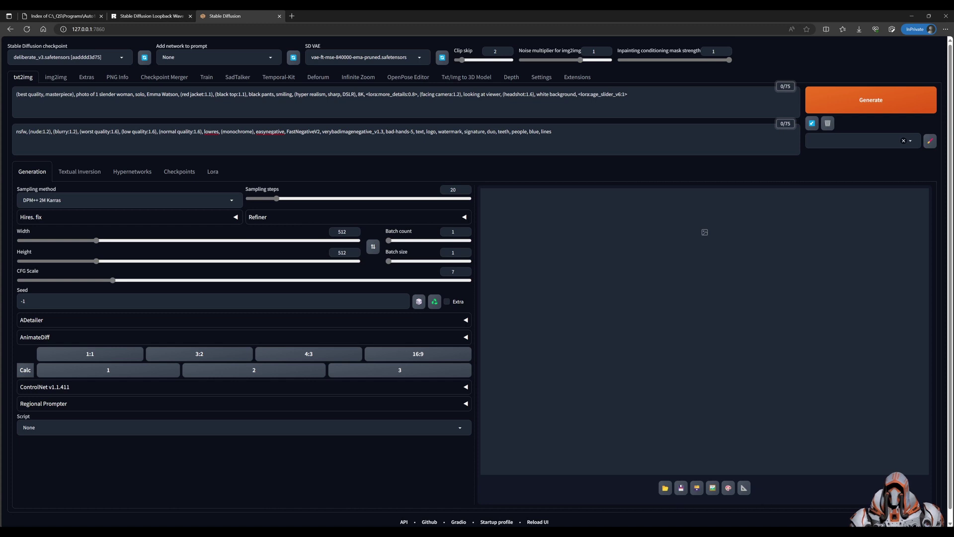
click(552, 131)
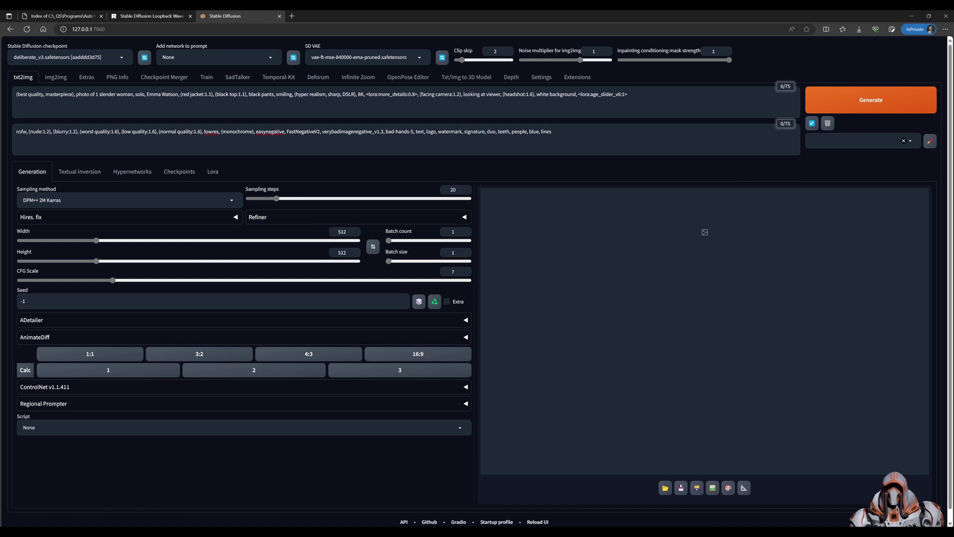
double_click(393, 95)
click(402, 94)
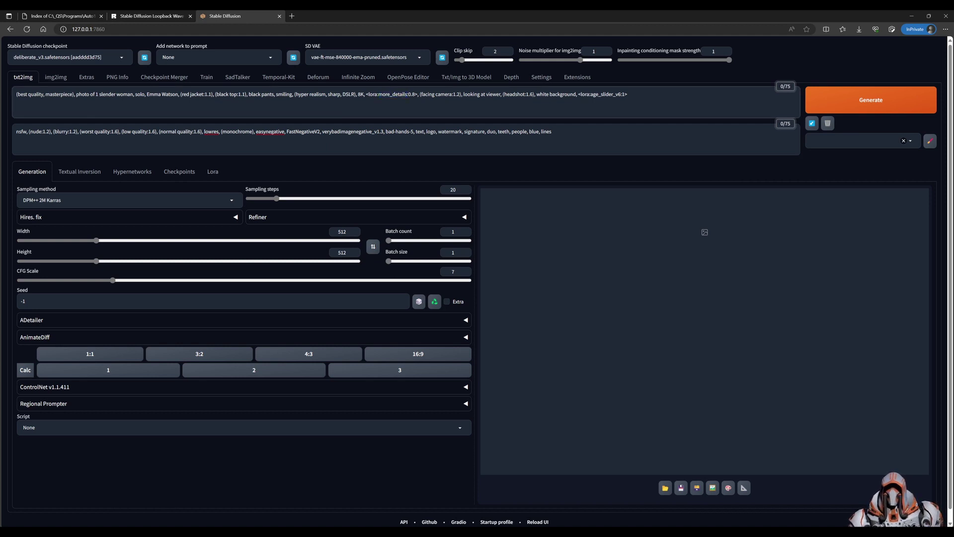
double_click(603, 94)
click(612, 94)
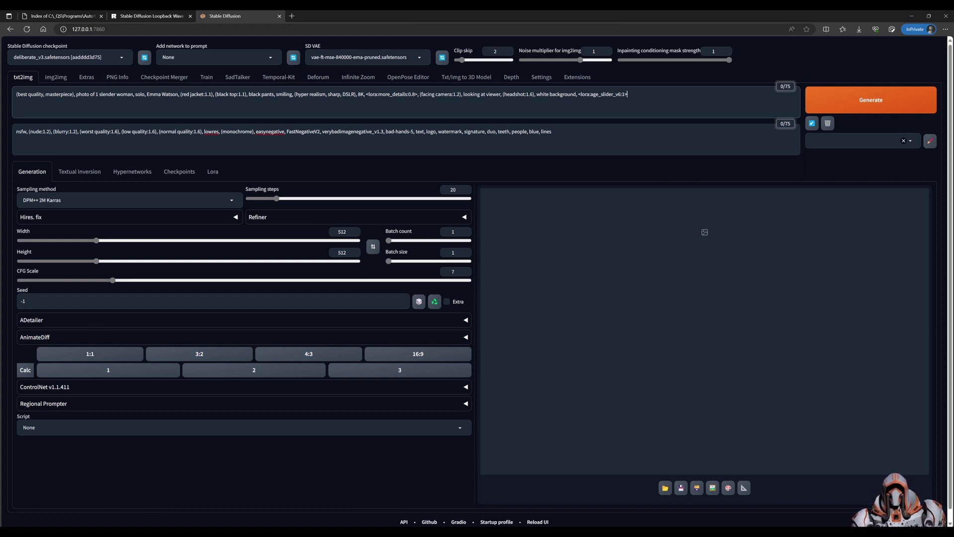
- Generate the 512×512 red-jacket portrait a few times, then expand the ControlNet v1.1.411 settings
key(ctrl+Return)
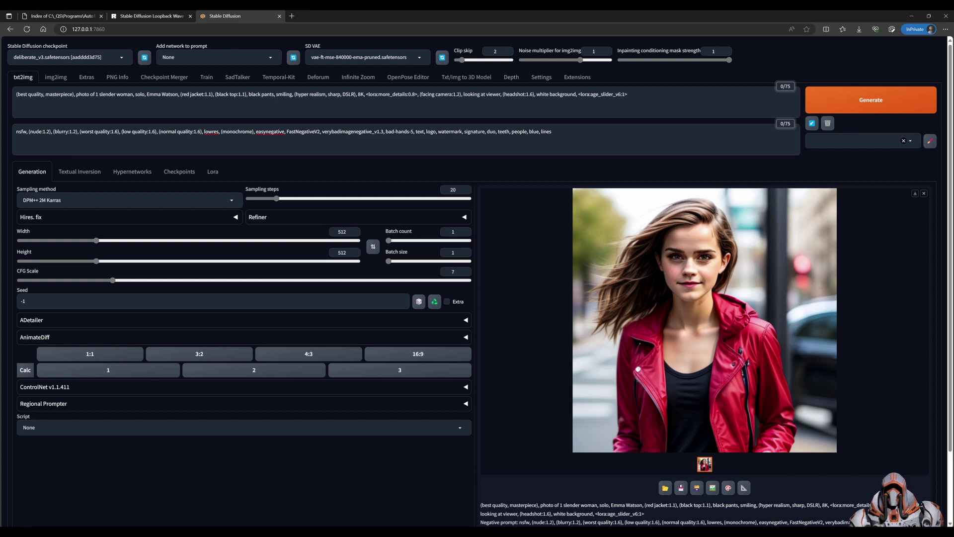
click(862, 102)
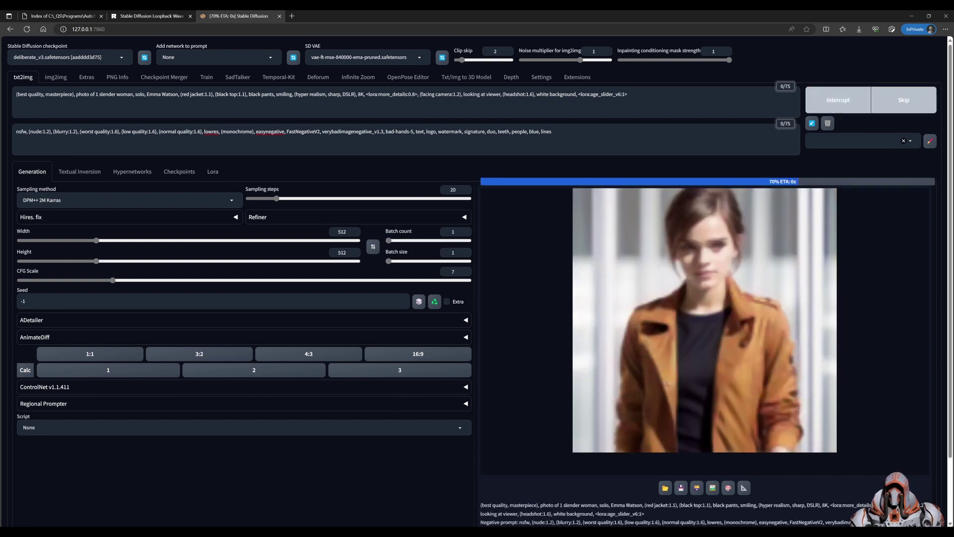
click(815, 106)
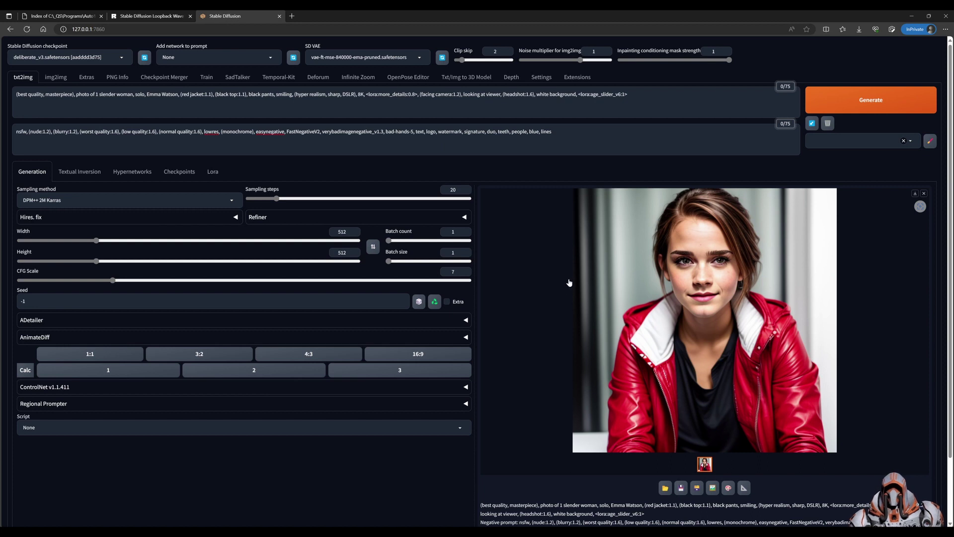
click(466, 387)
scroll(506, 390, down, 2)
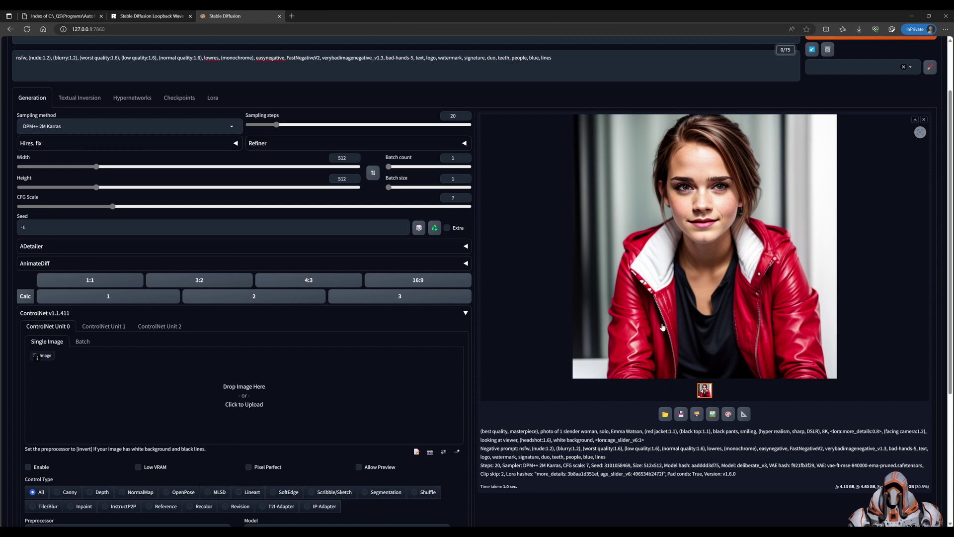
- Load the portrait into ControlNet Unit 0 with Enable, Pixel Perfect and Lineart control type
scroll(622, 303, up, 2)
scroll(701, 188, down, 3)
drag(701, 188, 308, 306)
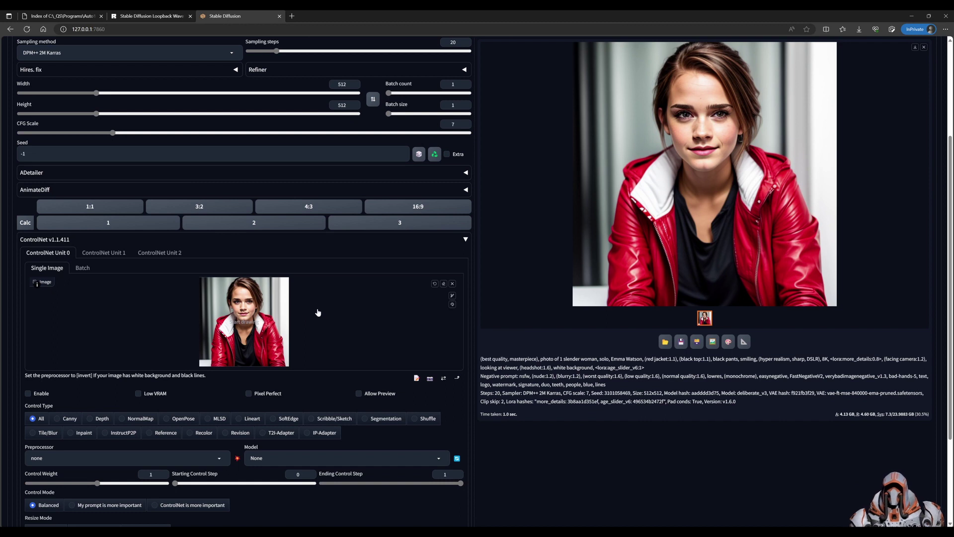
click(28, 394)
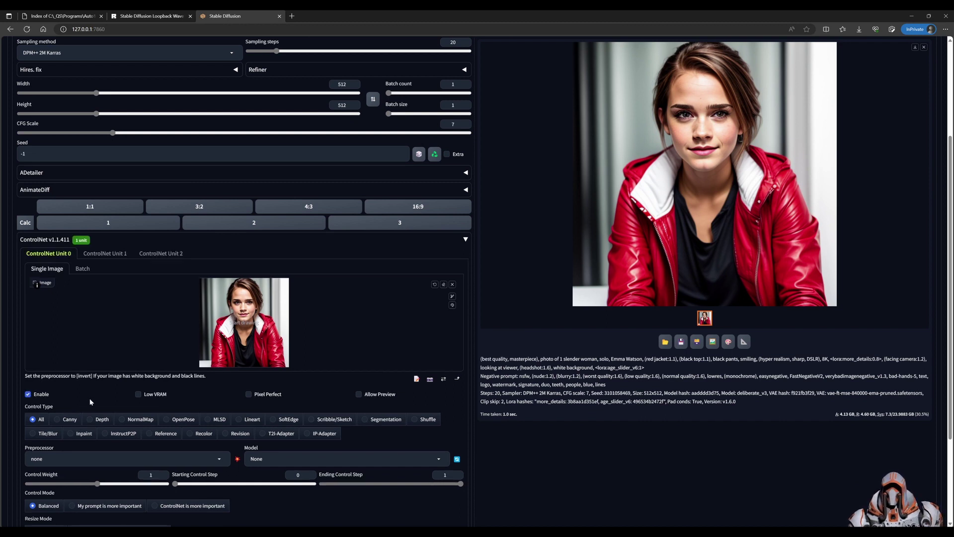
click(249, 395)
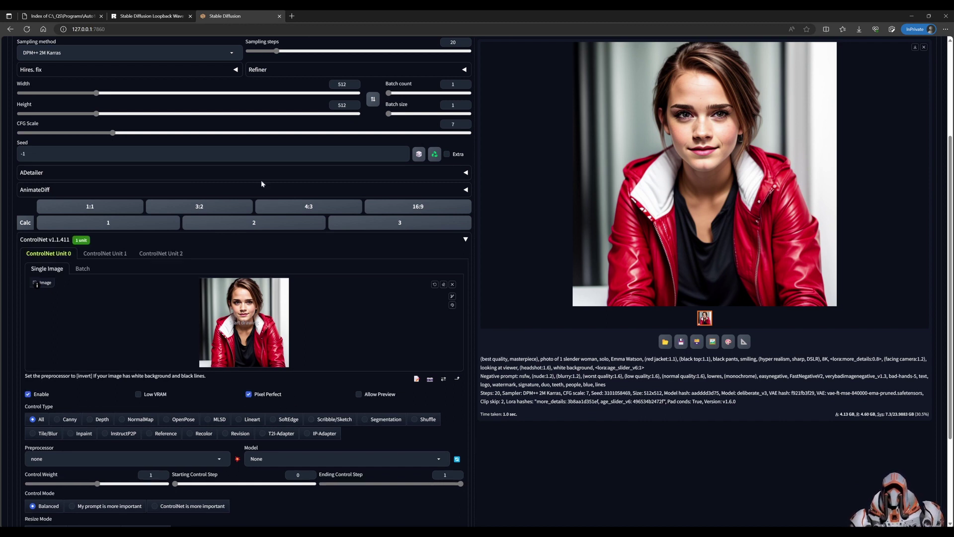
scroll(330, 386, down, 3)
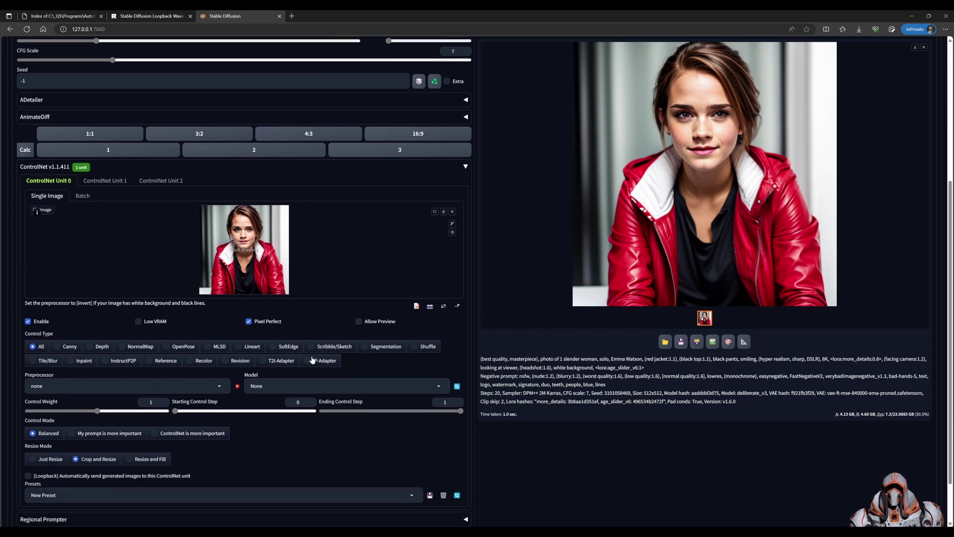
click(249, 345)
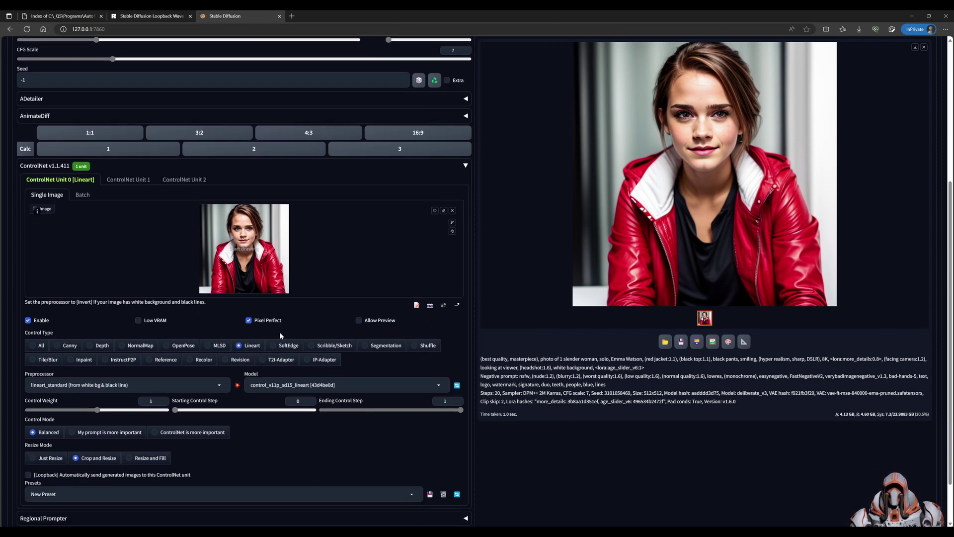
- Compare lineart_realistic and lineart_standard previews, keep lineart_standard, and set 'ControlNet is more important'
click(237, 386)
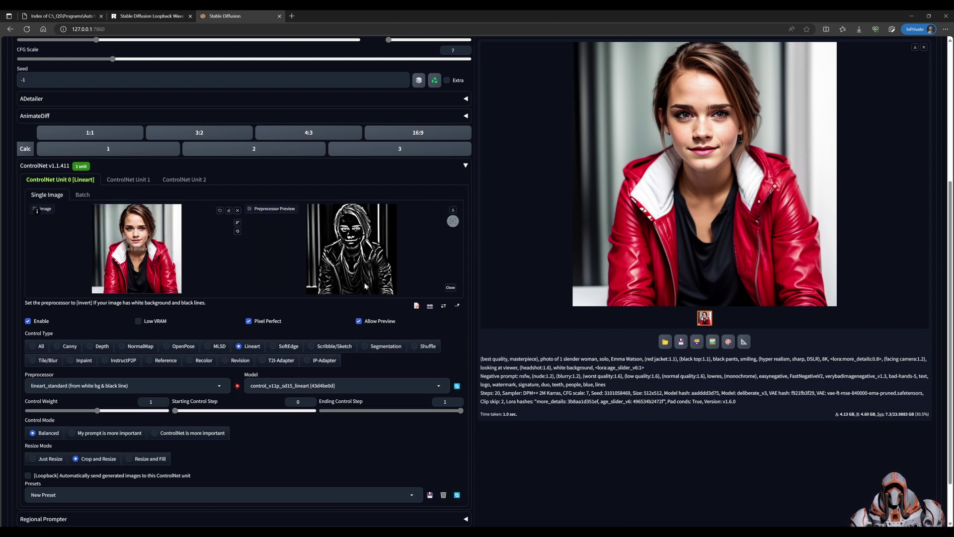
click(222, 386)
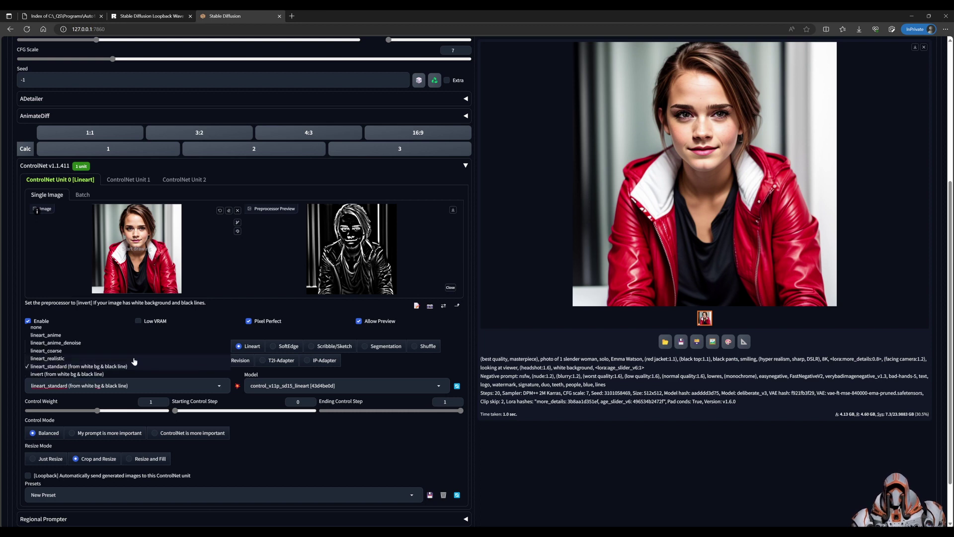
click(164, 358)
click(237, 386)
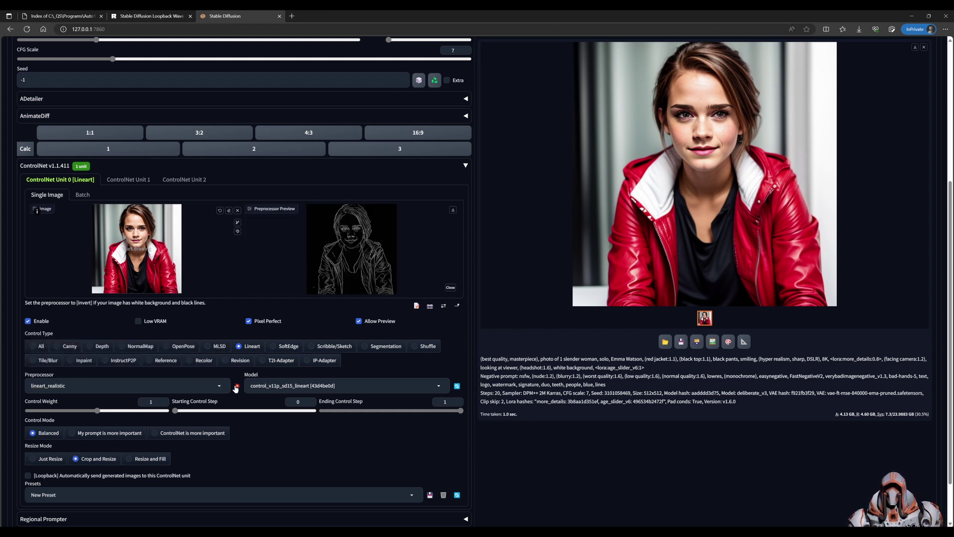
click(209, 386)
click(130, 367)
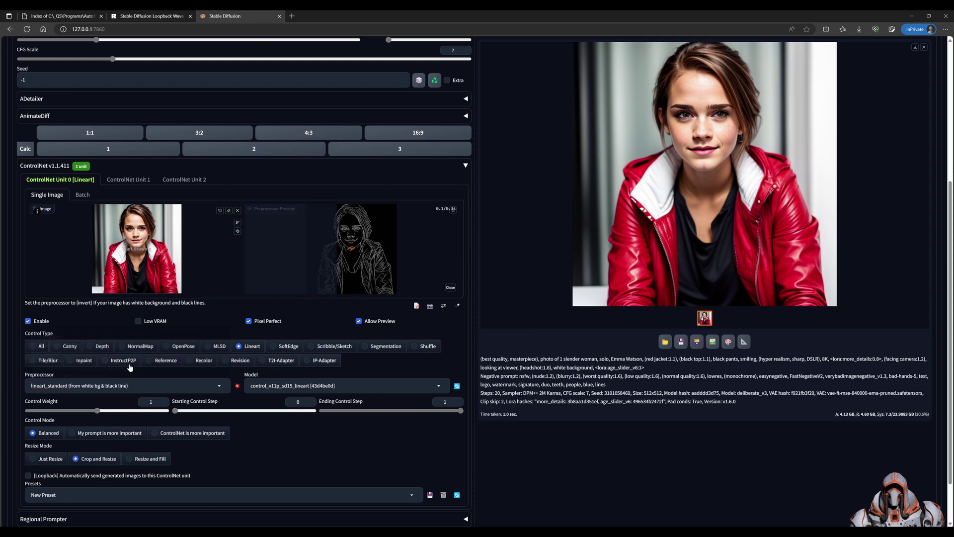
click(238, 386)
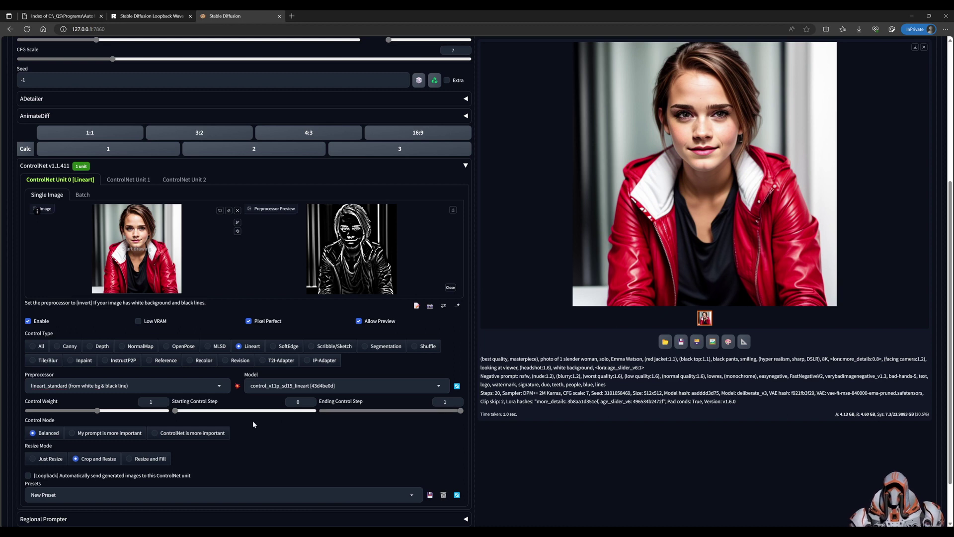
click(162, 434)
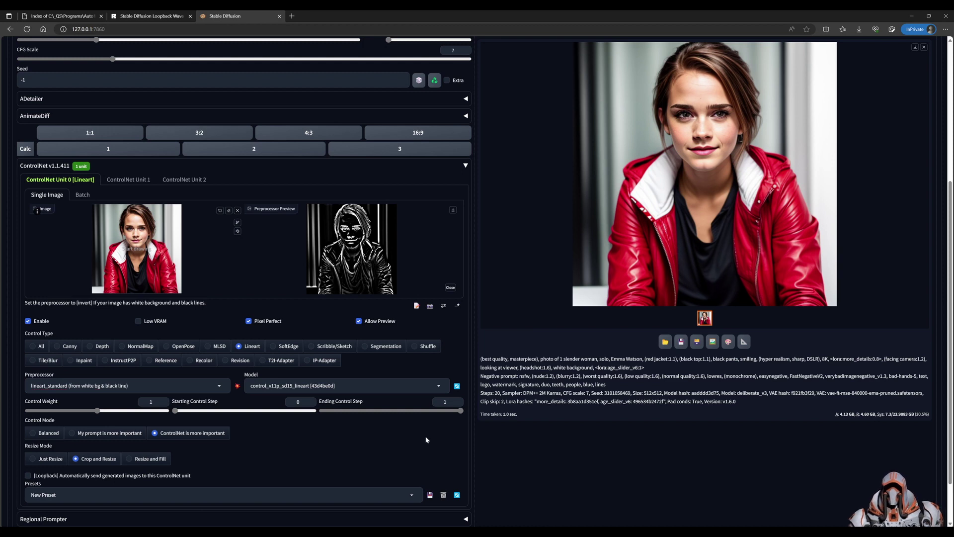
scroll(425, 440, up, 5)
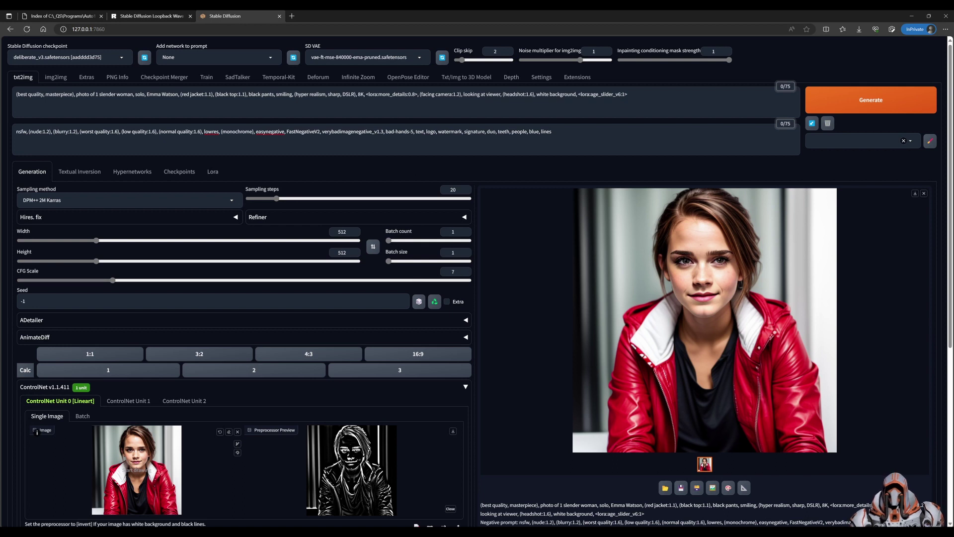
- Generate with the Lineart guide, then lower the age_slider LoRA weight from 5 to 4 and regenerate
click(626, 93)
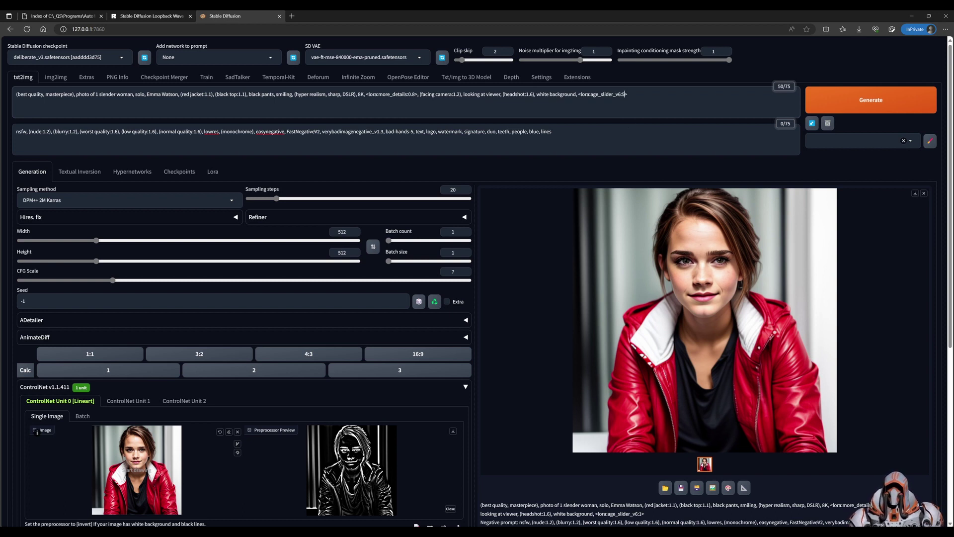
click(829, 103)
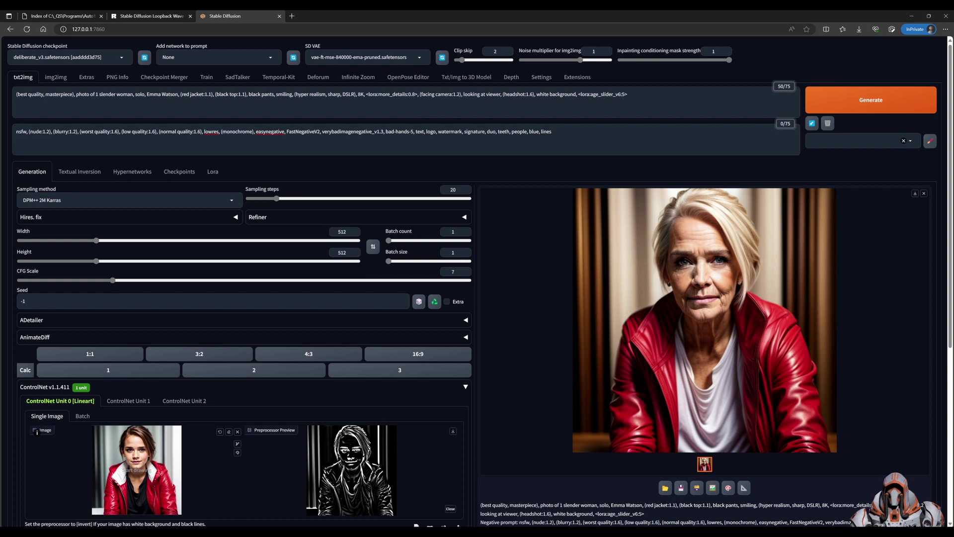
click(626, 94)
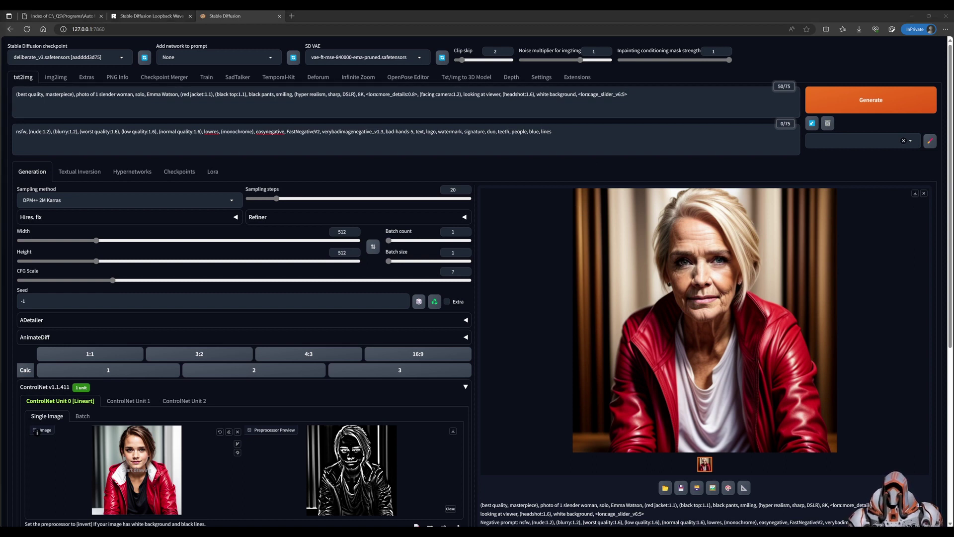
click(626, 94)
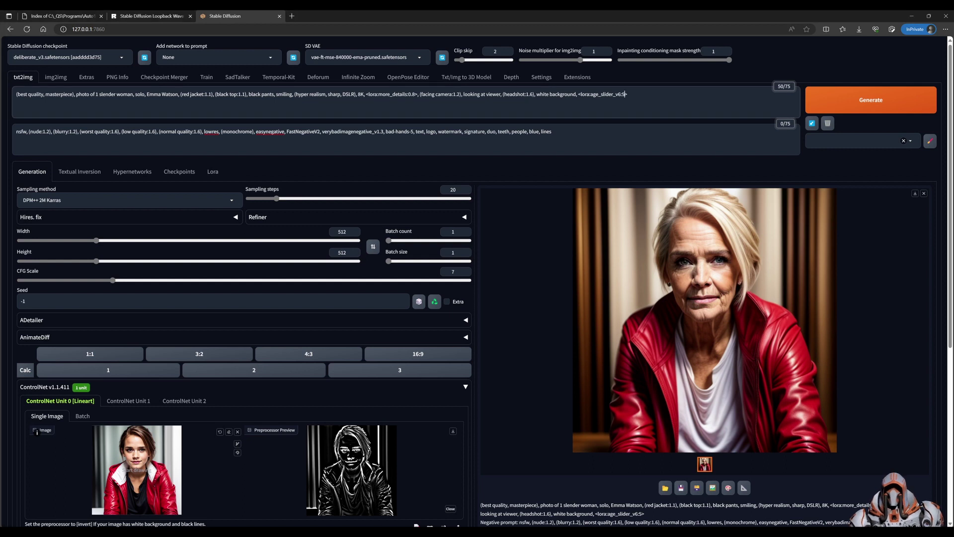
key(BackSpace)
text(4)
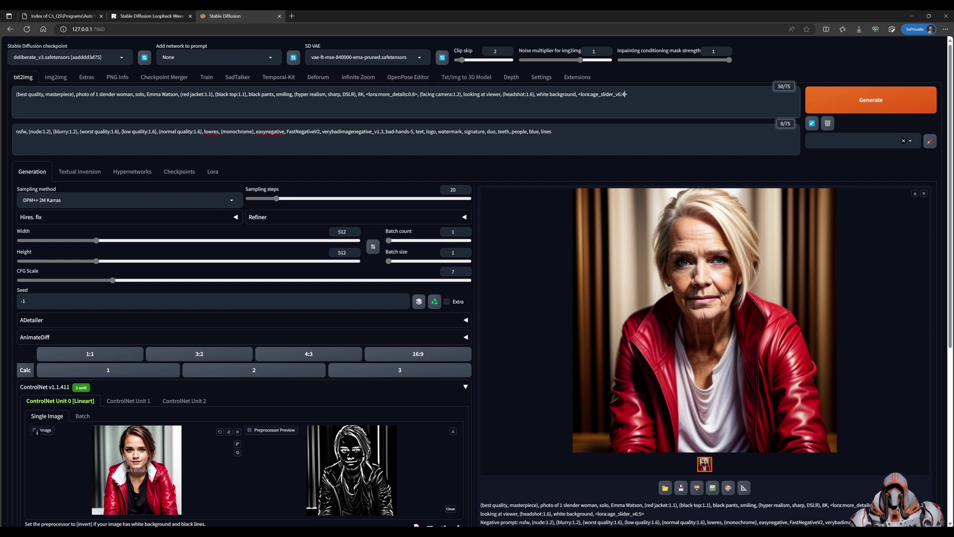
key(ctrl+Return)
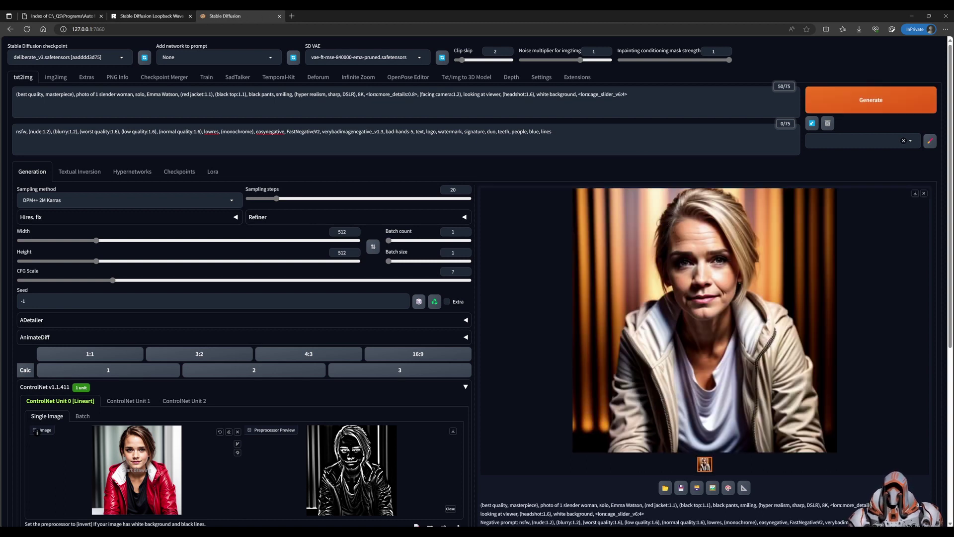
- Regenerate with the age_slider weight at 2, then at -2
click(622, 94)
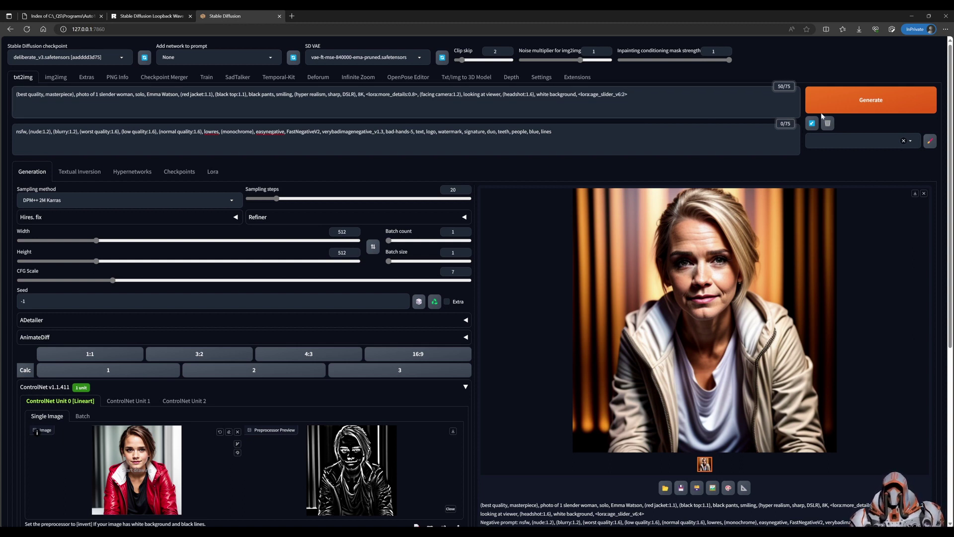
key(ctrl+Return)
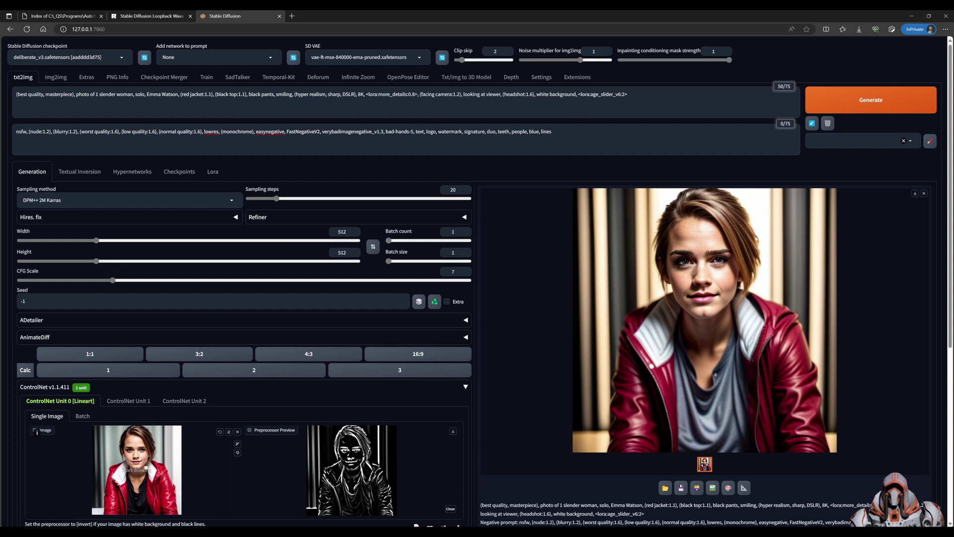
click(627, 94)
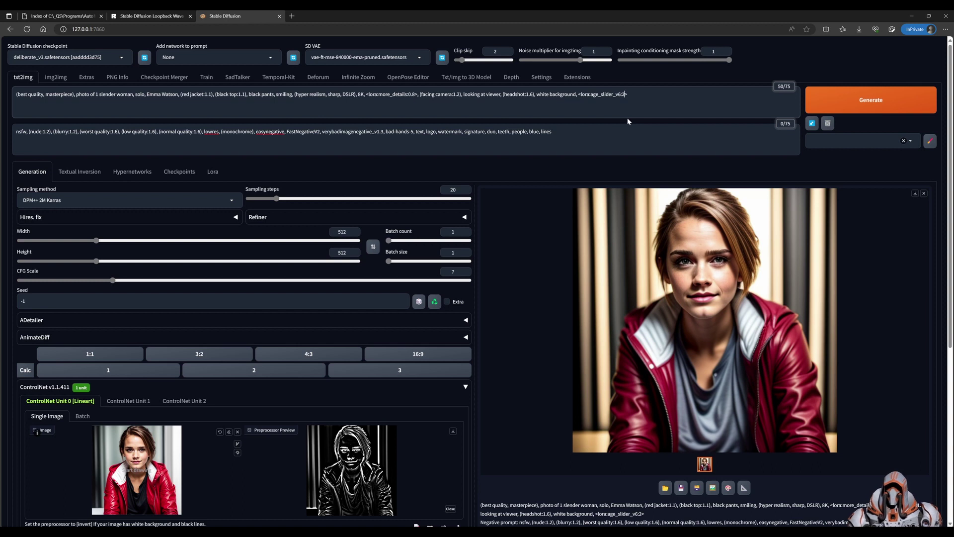
key(Left)
key(BackSpace)
key(BackSpace)
text(:-2)
click(827, 96)
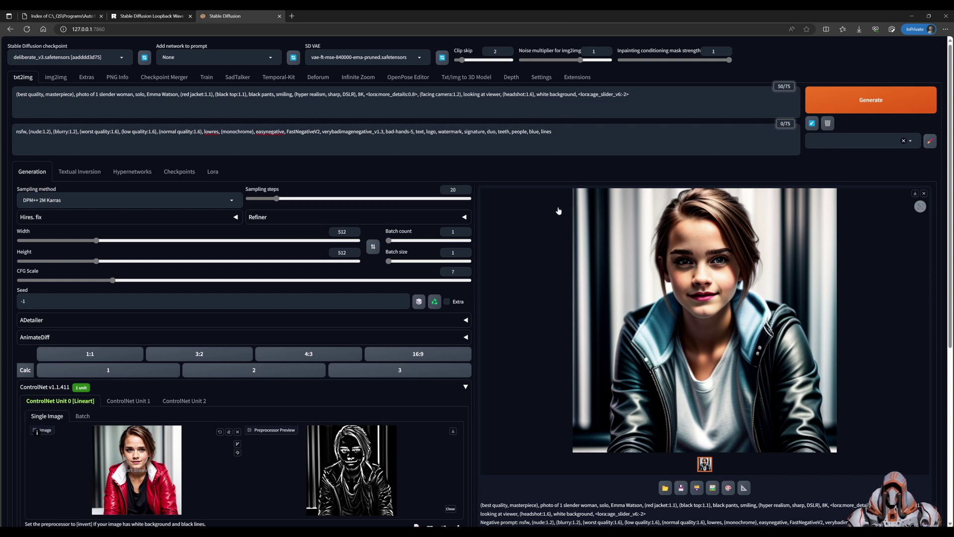
- Send the young girl portrait and its generation parameters to the img2img tab
scroll(543, 244, down, 2)
scroll(543, 244, up, 2)
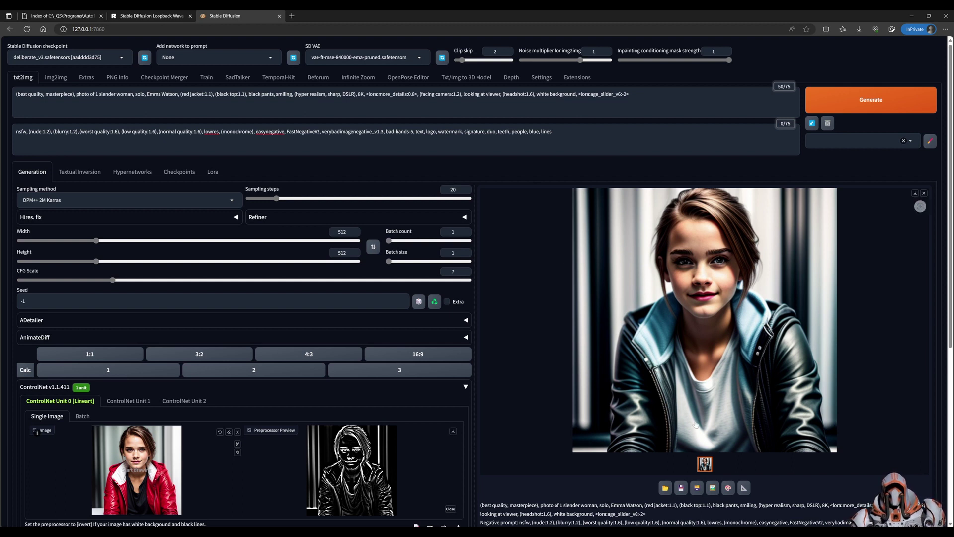
click(713, 489)
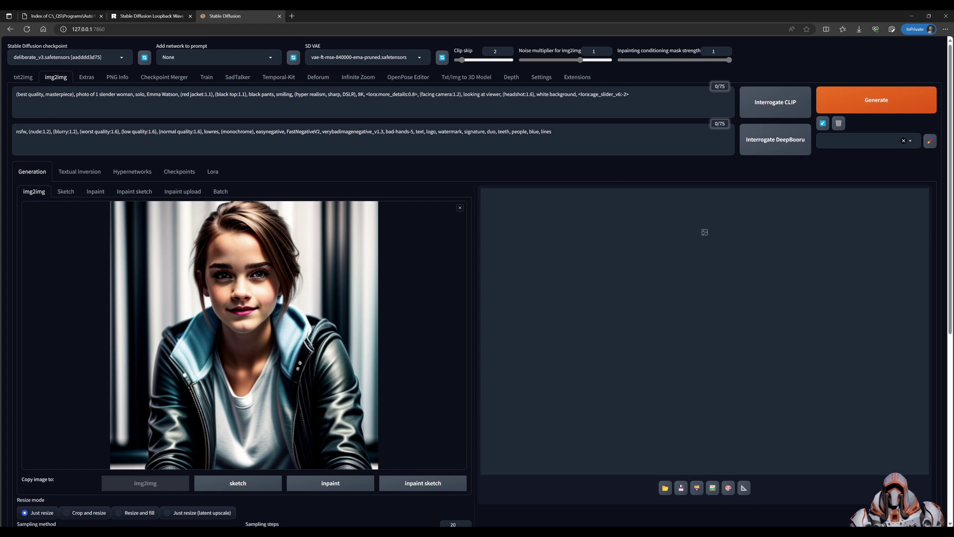
- Select the Loopback Wave V1.4.1 script in img2img
scroll(404, 141, down, 6)
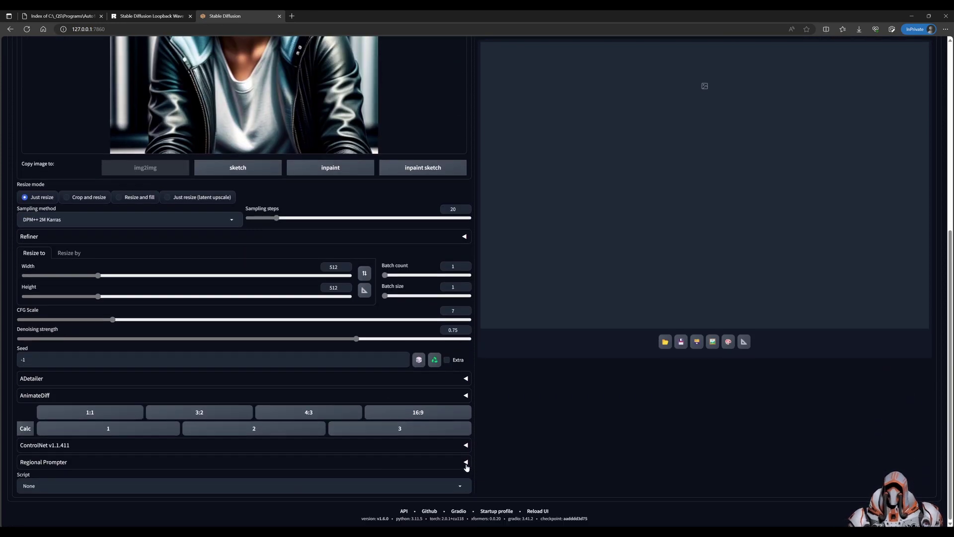
click(461, 487)
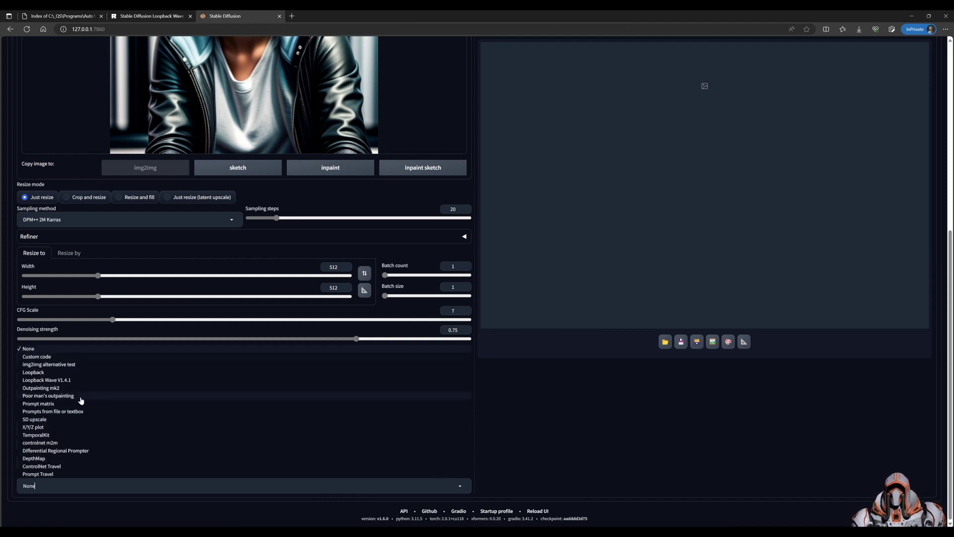
click(56, 381)
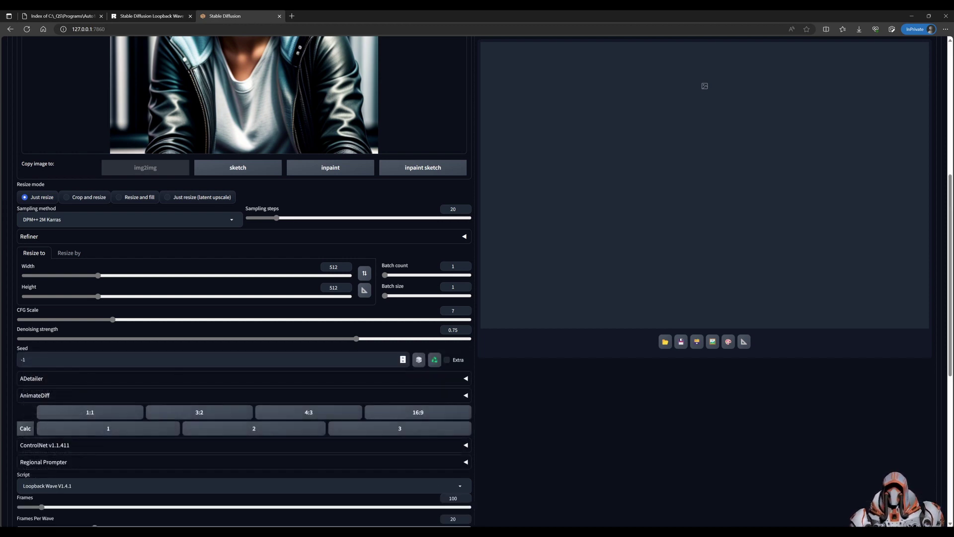
scroll(384, 369, down, 3)
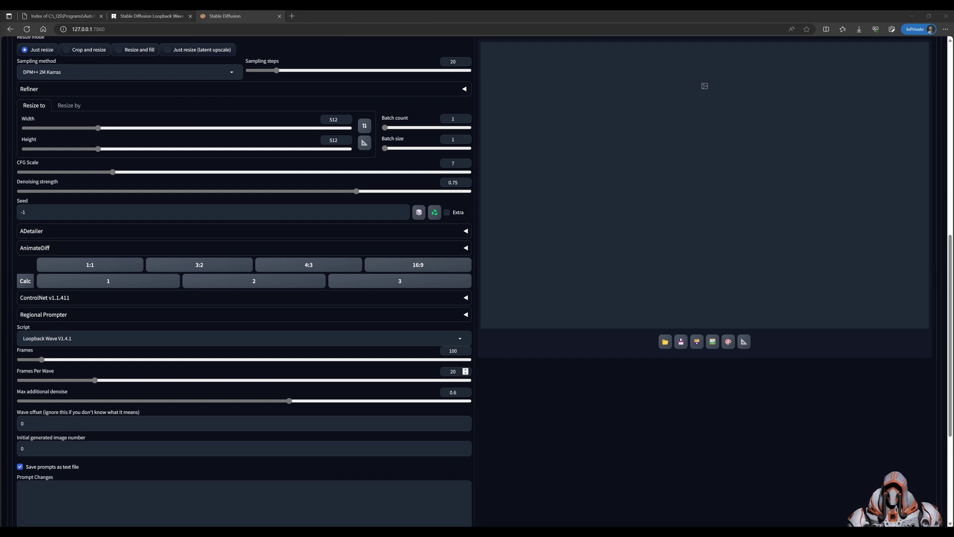
scroll(398, 389, down, 3)
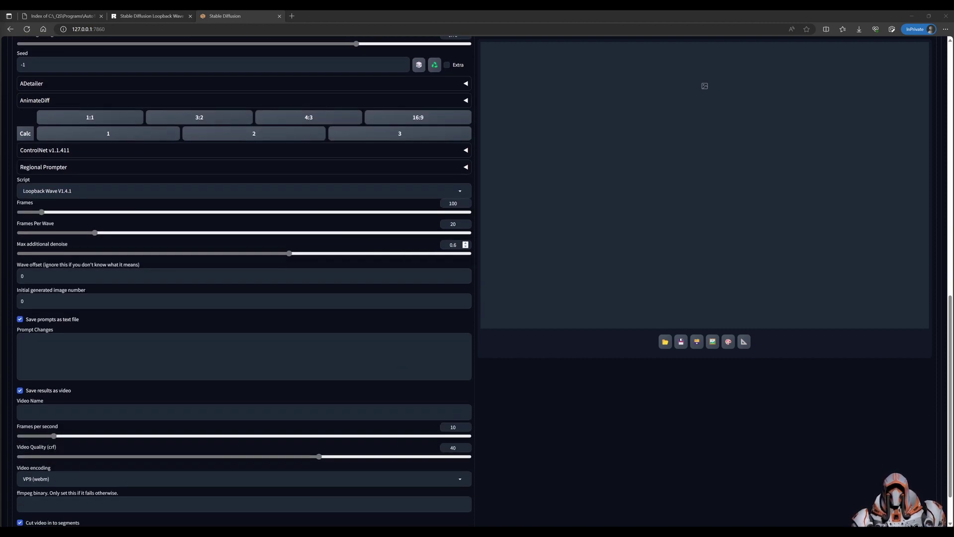
- Set Max additional denoise to 0.4, name the video 'emma', and keep VP9 (webm) encoding
click(454, 245)
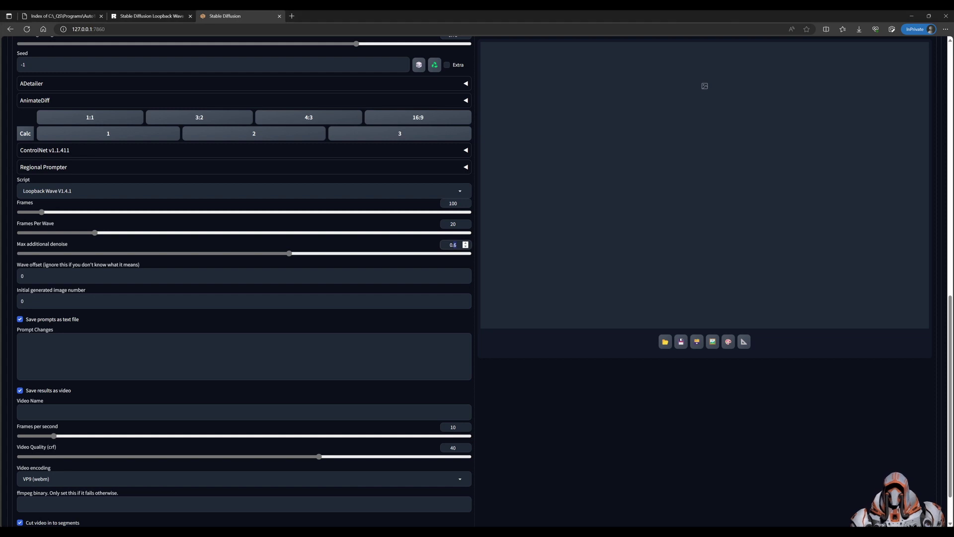
key(BackSpace)
text(4)
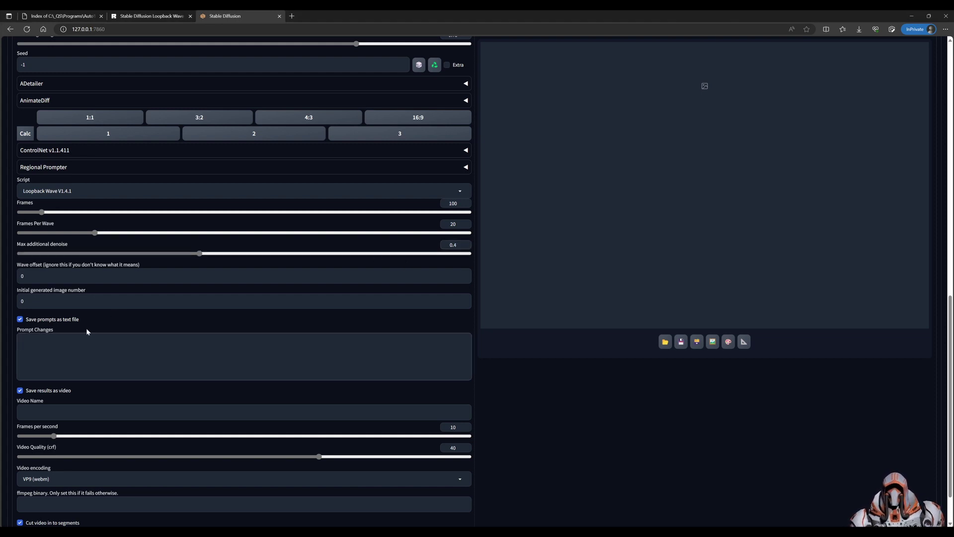
scroll(87, 331, down, 1)
click(90, 358)
text(emma)
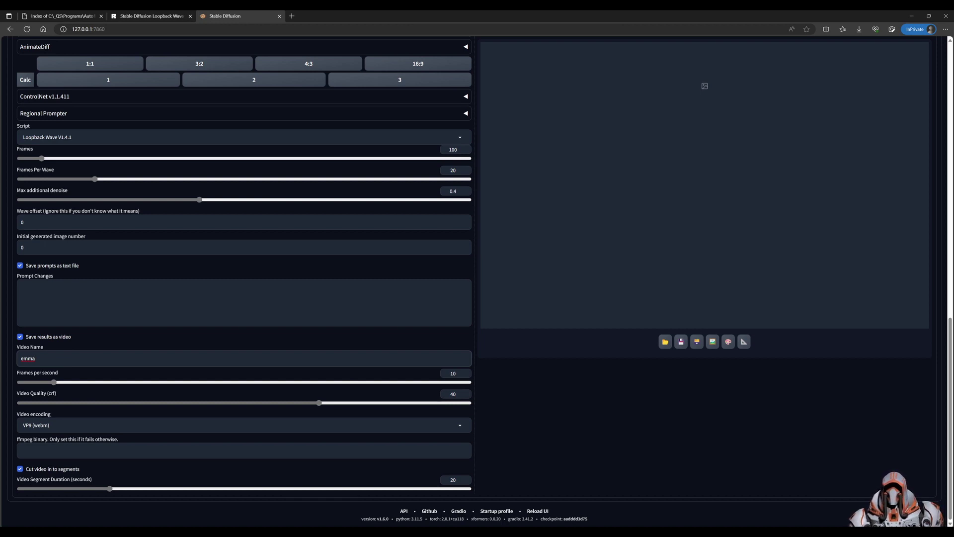
click(465, 425)
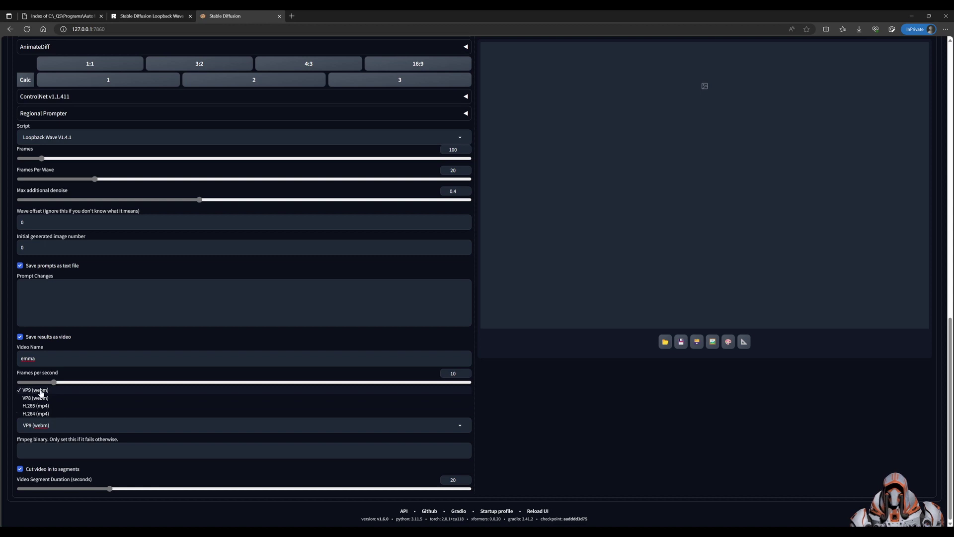
click(482, 430)
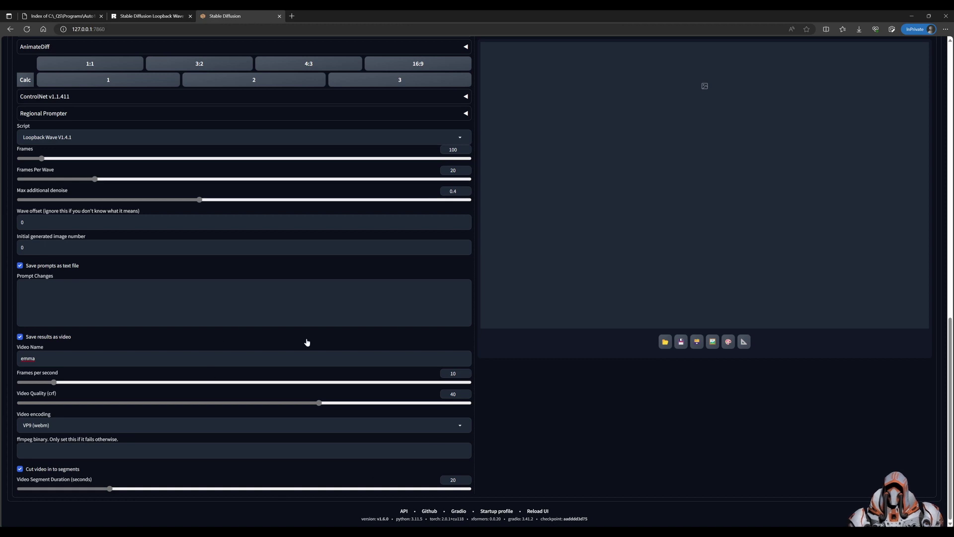
- Drag the img2img Denoising strength slider from 0.75 down to 0.4
scroll(307, 341, up, 5)
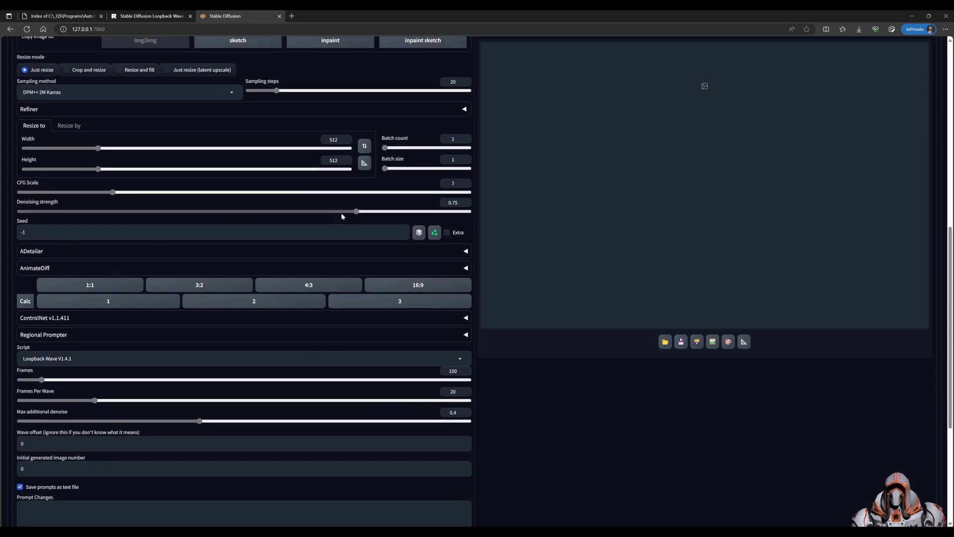
drag(357, 211, 201, 212)
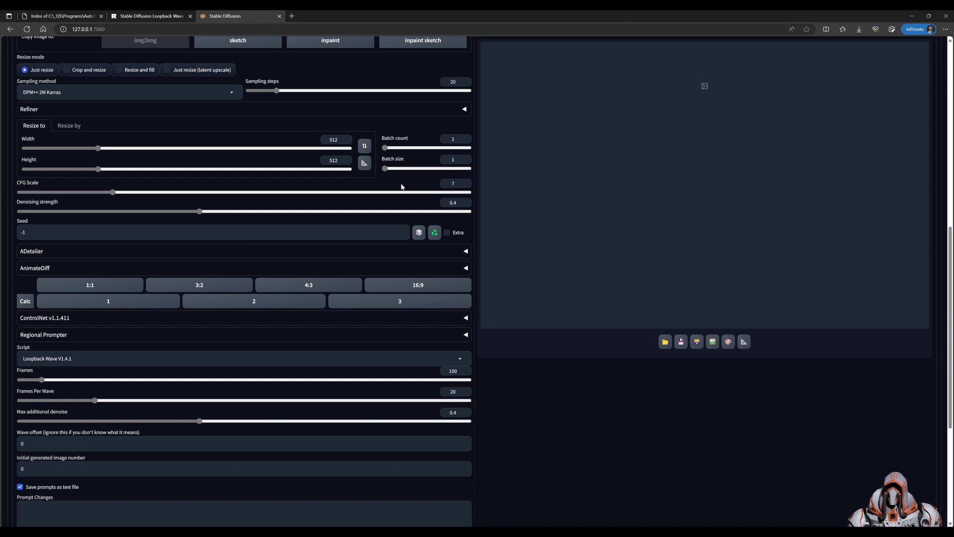
scroll(402, 186, up, 3)
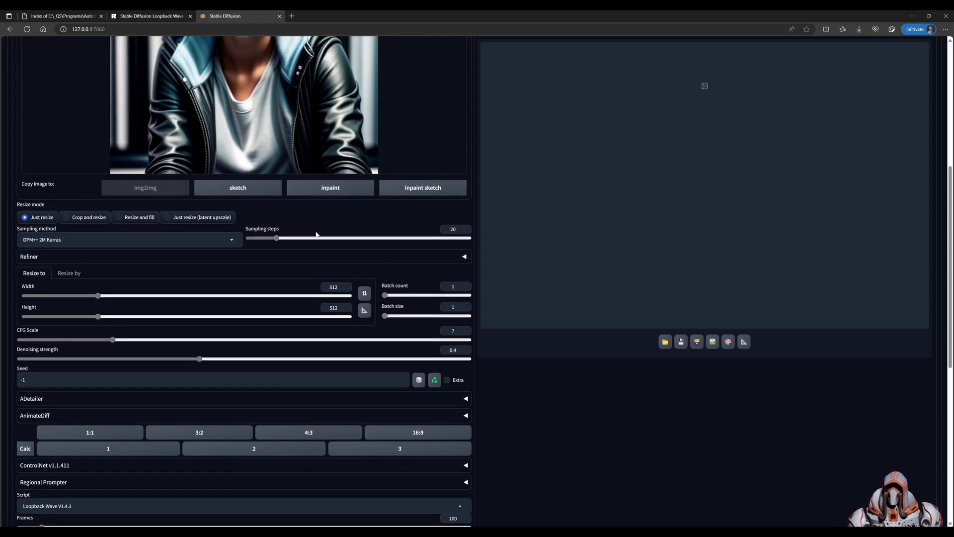
drag(278, 240, 277, 239)
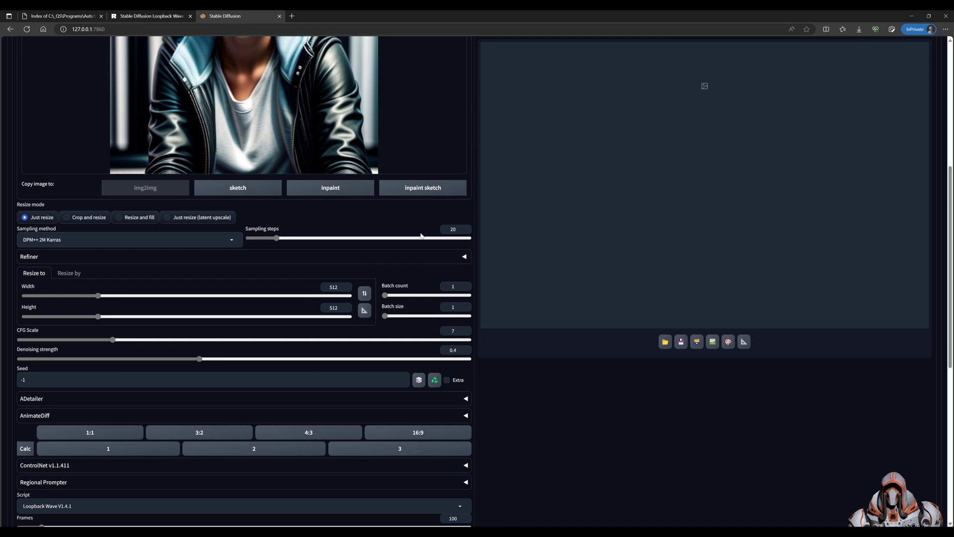
scroll(460, 234, up, 5)
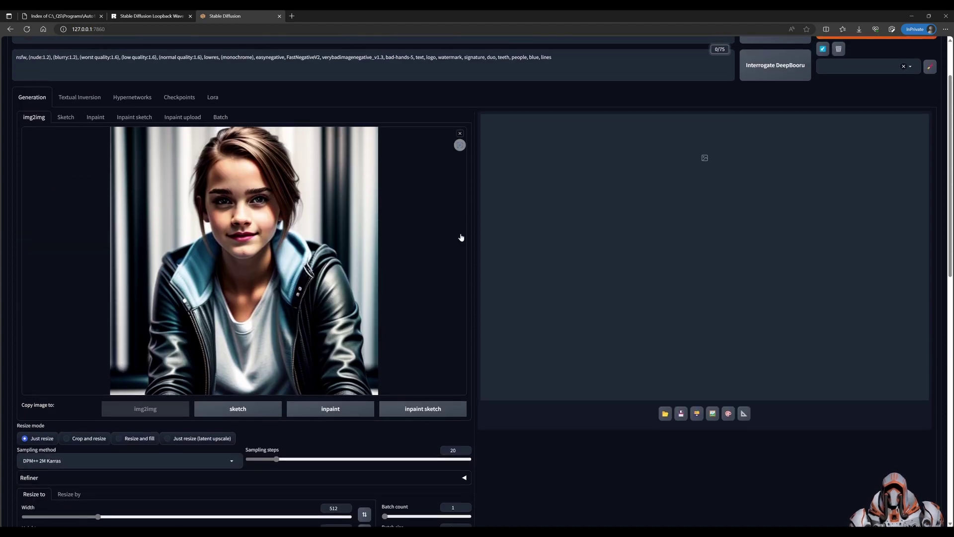
scroll(425, 237, down, 5)
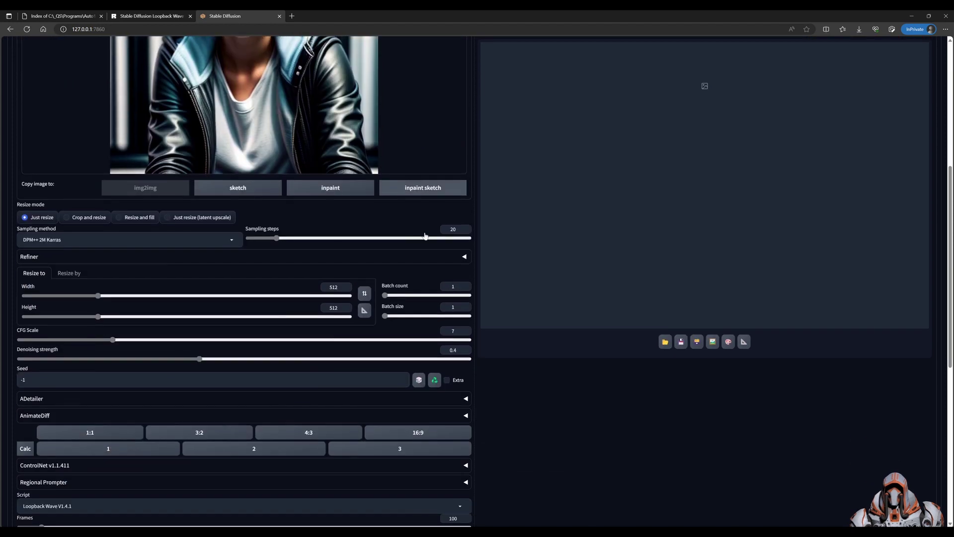
scroll(433, 237, up, 7)
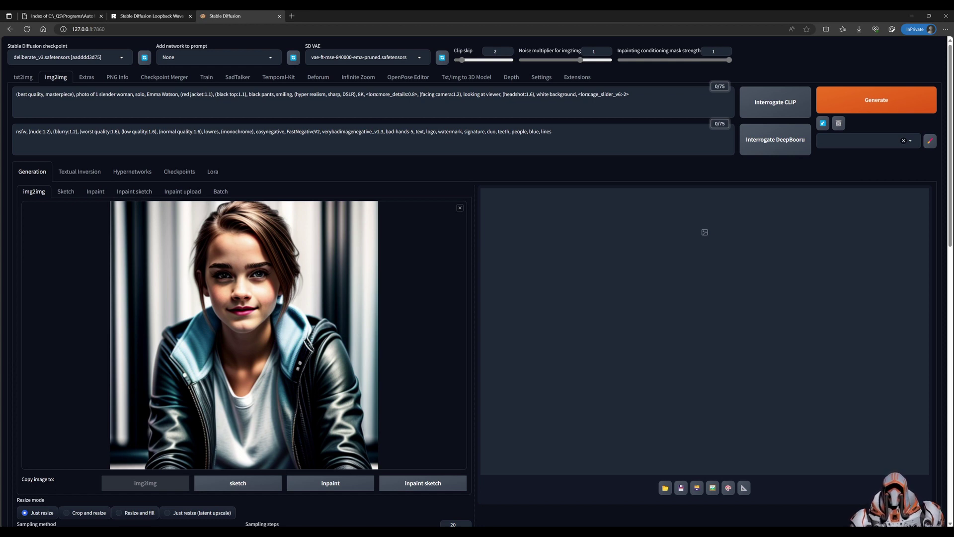
- Enter the frame lines 20::, 40::, 60:: and 80:: in the Loopback Wave Prompt Changes box
scroll(464, 179, down, 12)
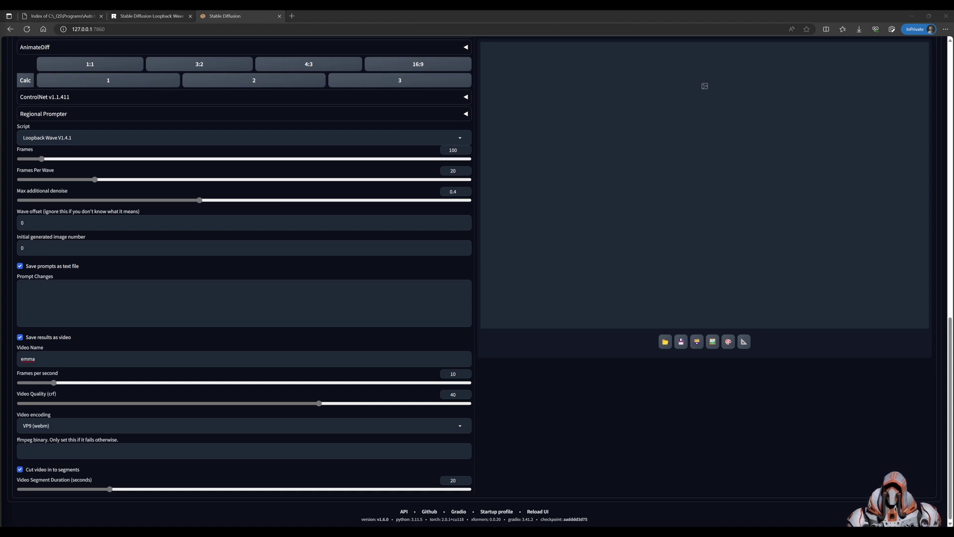
click(20, 287)
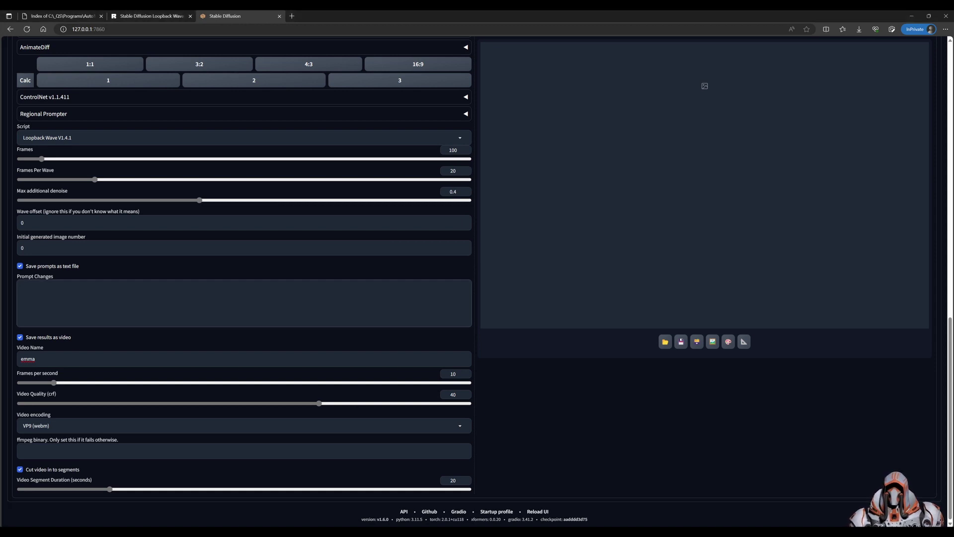
text(20)
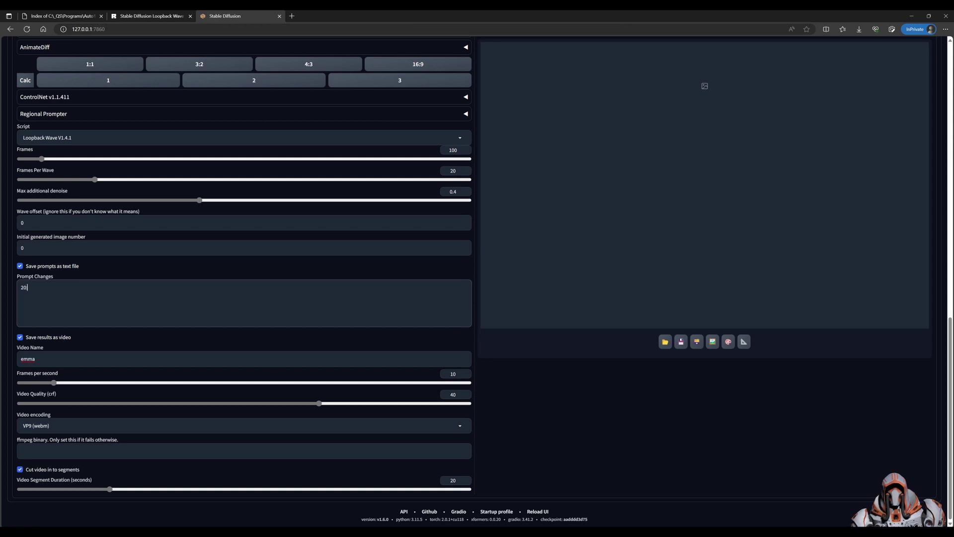
text(::)
key(Return)
text(40)
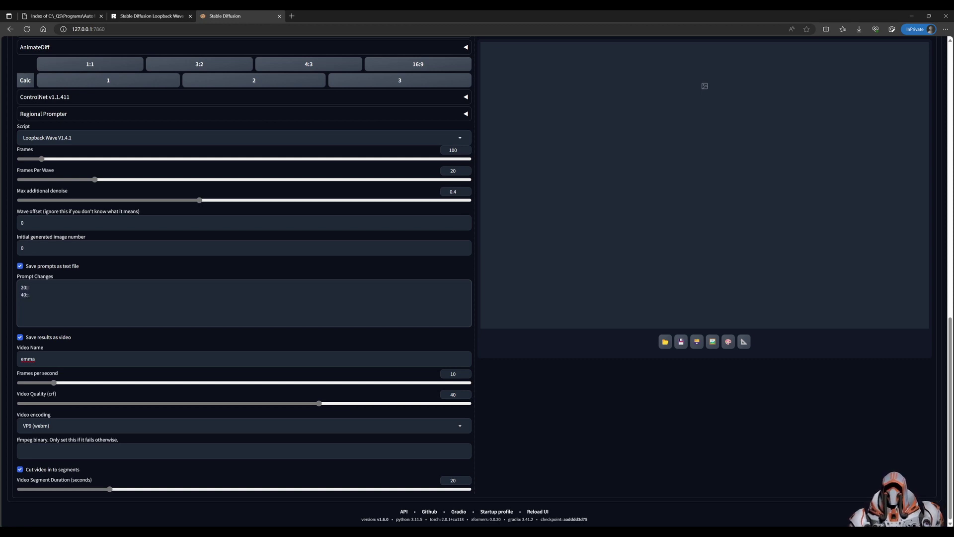
text(::)
key(Return)
text(60)
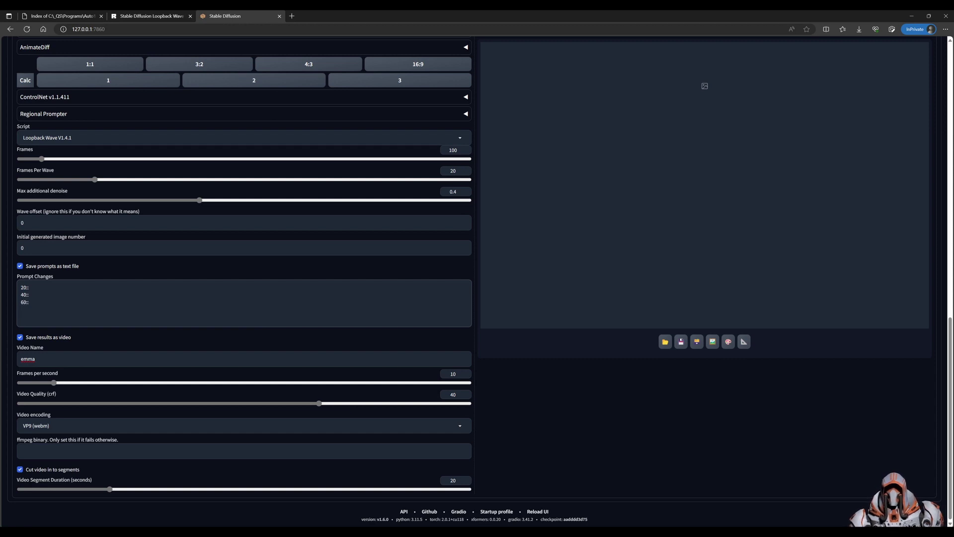
text(::)
key(Return)
text(80)
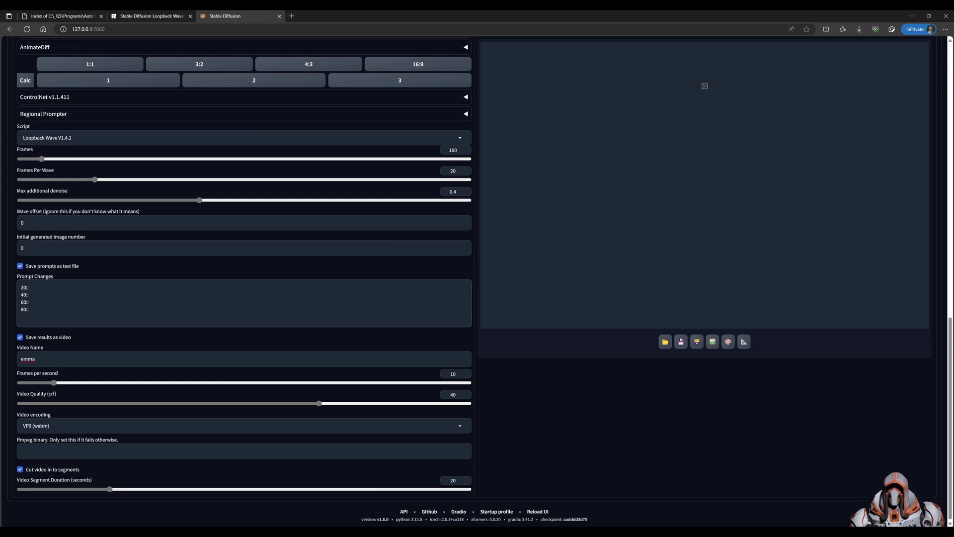
text( seed)
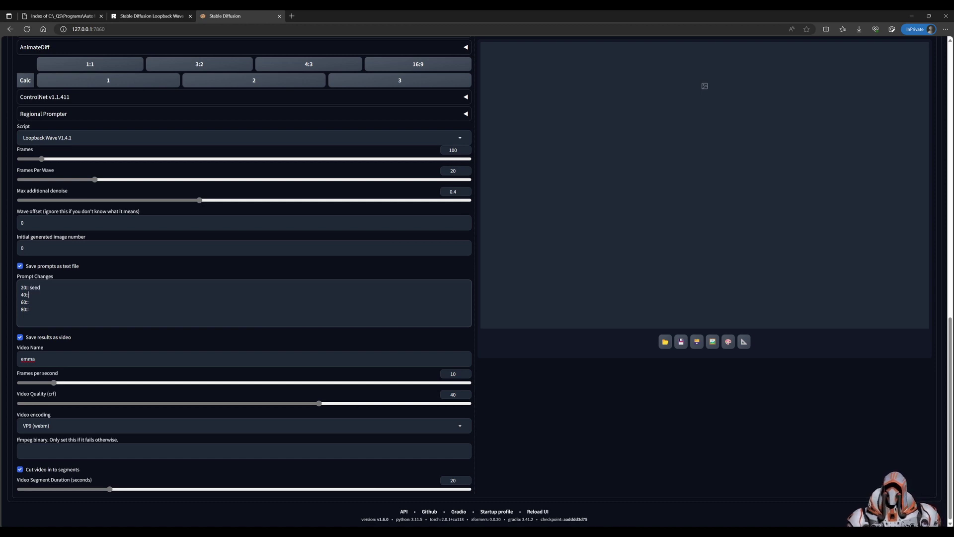
text( seed)
- Correct the lines so each reads 'N:: seed::' for frames 20, 40, 60 and 80
click(29, 302)
text(seed 40::)
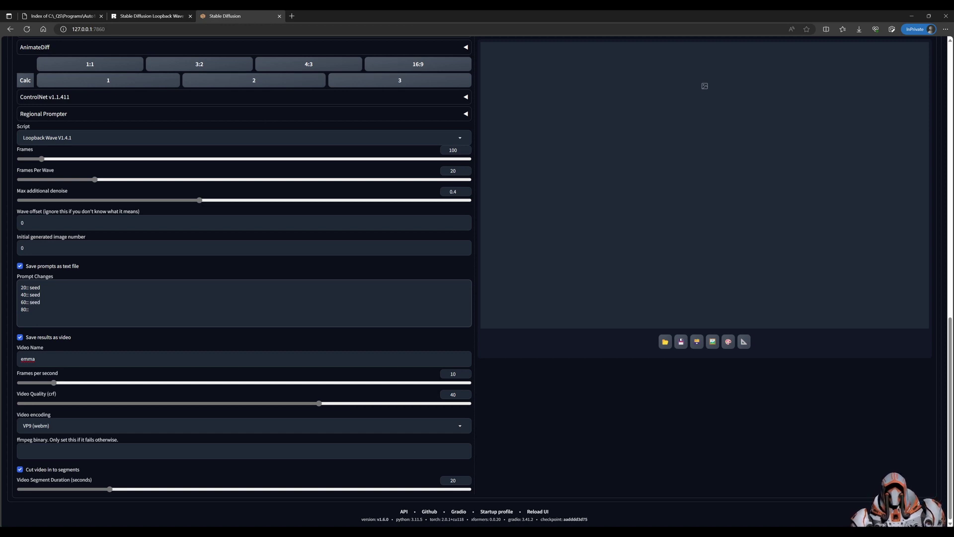
text( seed)
click(40, 295)
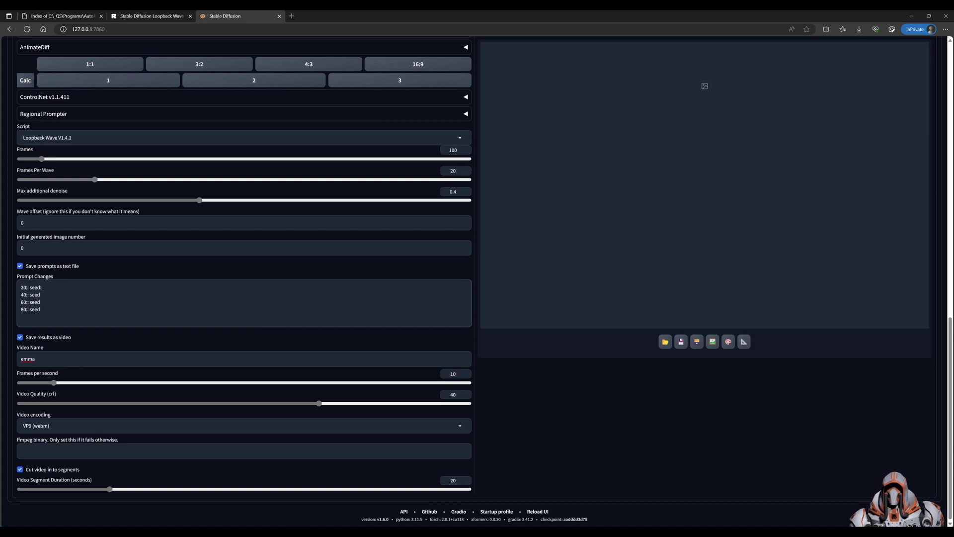
text(::)
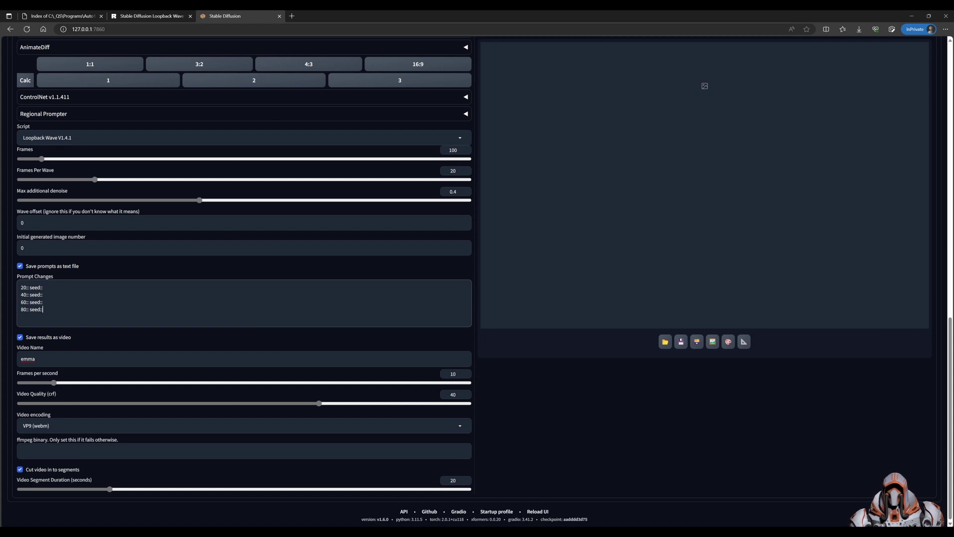
- Copy the positive prompt and paste it into the frame 20 entry with age weight 1
scroll(503, 177, up, 15)
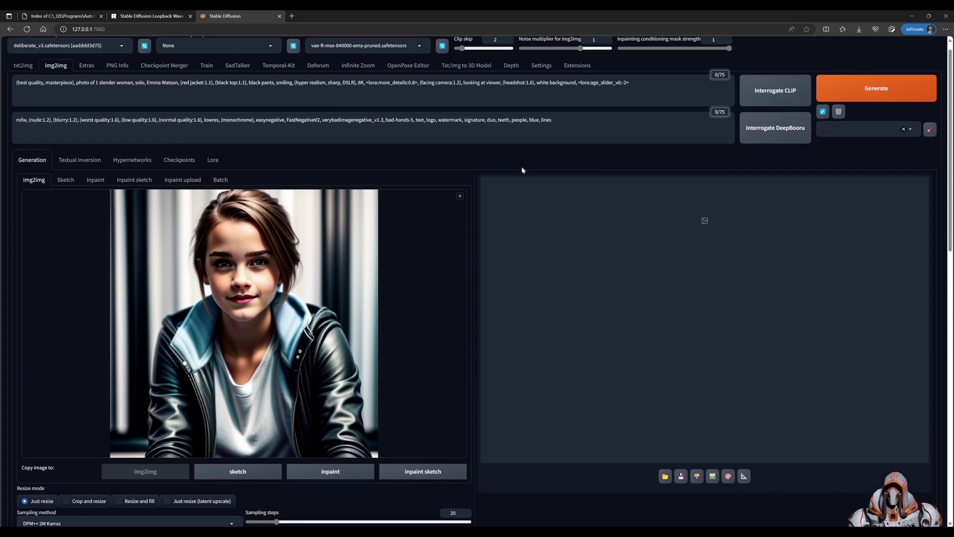
scroll(521, 169, up, 1)
click(630, 94)
key(ctrl+a)
key(ctrl+c)
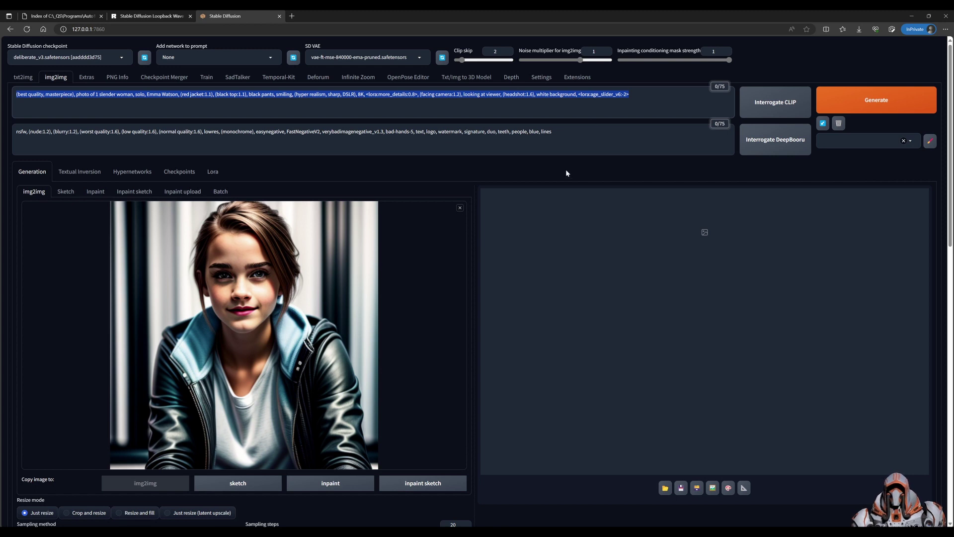
scroll(565, 176, down, 10)
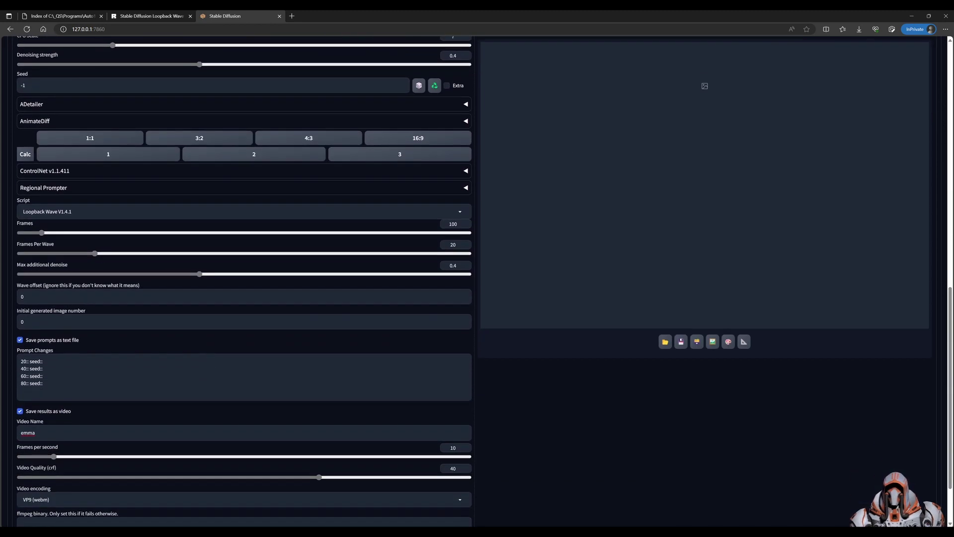
click(43, 362)
key(ctrl+v)
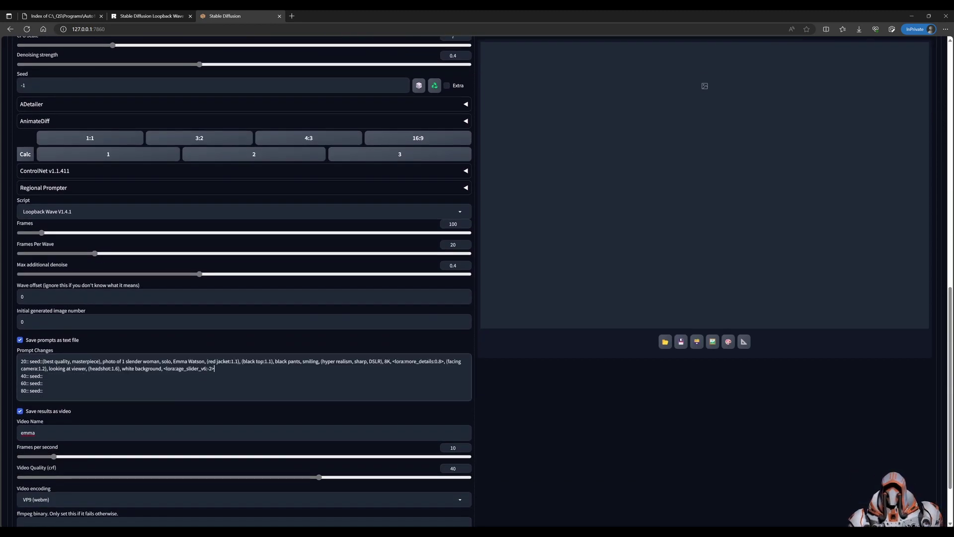
text(1)
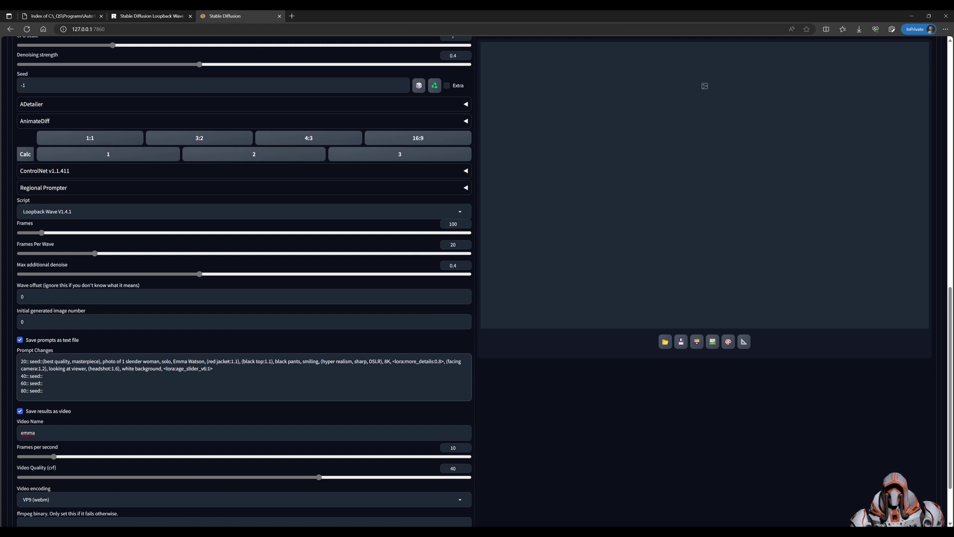
- Paste the prompt into the frame 40 entry and set its age_slider_v6 weight to 2
text((best quality, masterpiece), photo of 1 slender woman, solo, Emma Watson, (red jacket:1.1), (black top:1.1), black pants, smiling, (hyper realism, sharp, DSLR), 8K, <lora:more_details:0.8>, (facing camera:1.2), looking at viewer, (headshot:1.6), white background, <lora:age_slider_v6:1>)
click(212, 384)
key(BackSpace)
text(2)
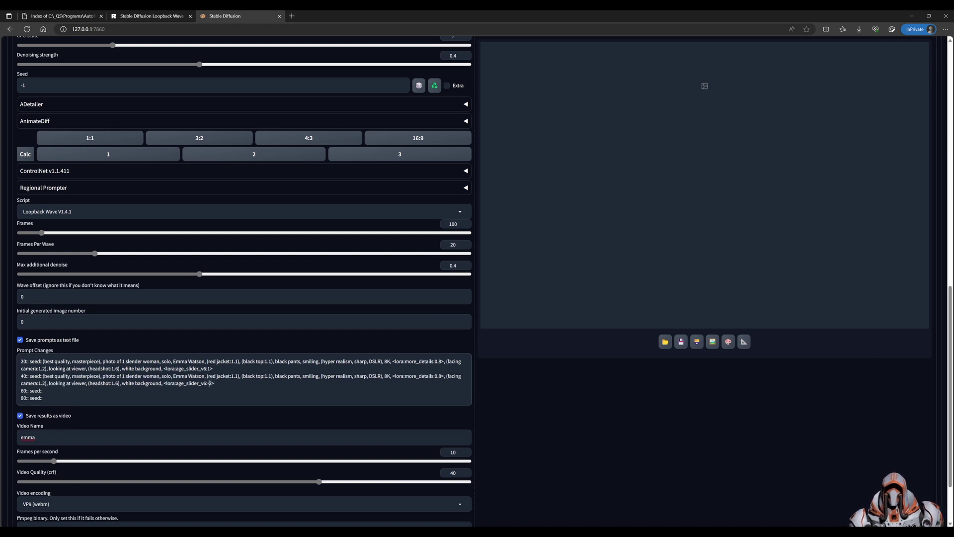
key(Left)
key(BackSpace)
- Paste the prompt into the frame 60 and 80 entries with age weights 4 and 5
key(ctrl+v)
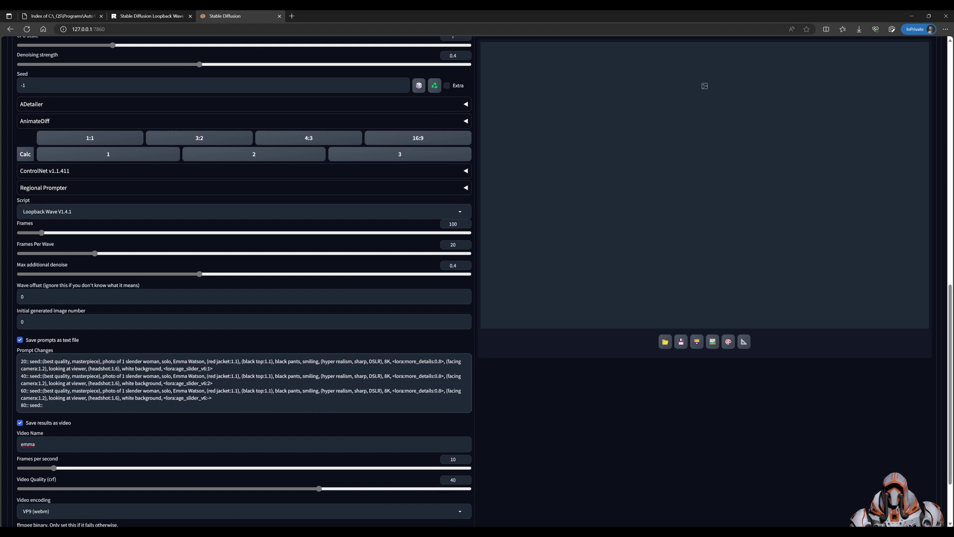
text(4)
click(43, 405)
key(ctrl+v)
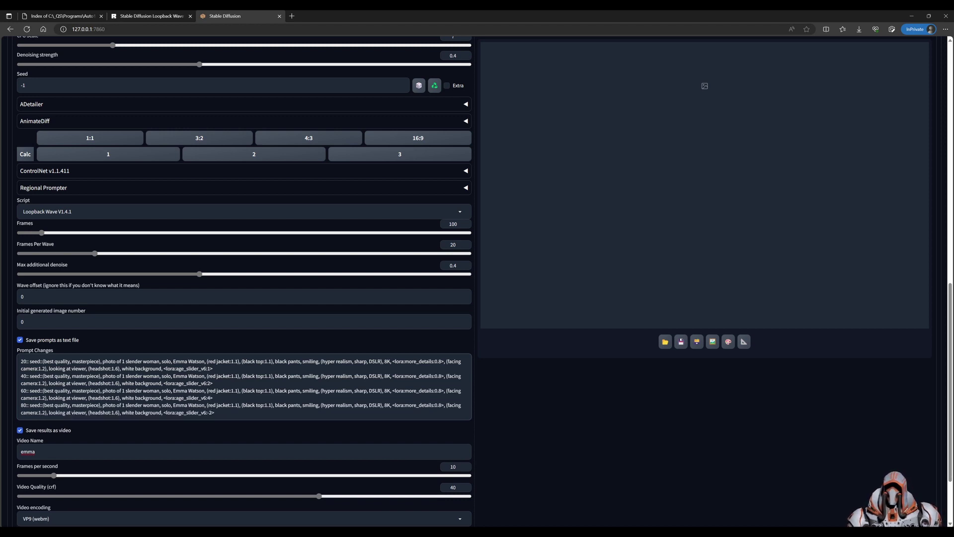
click(210, 412)
key(BackSpace)
key(BackSpace)
text(5)
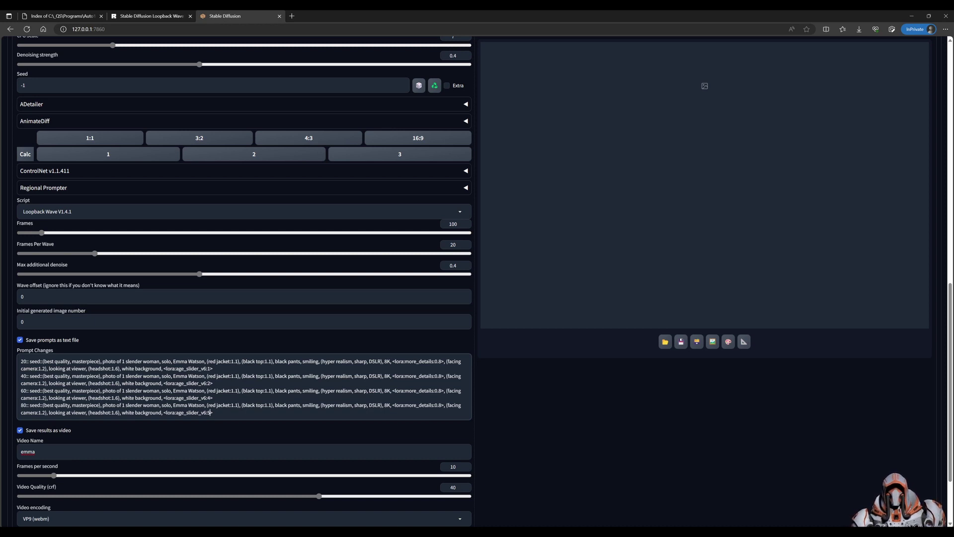
- Review the completed Prompt Changes entries, checking the frame 20 line
scroll(343, 305, up, 12)
scroll(344, 304, down, 8)
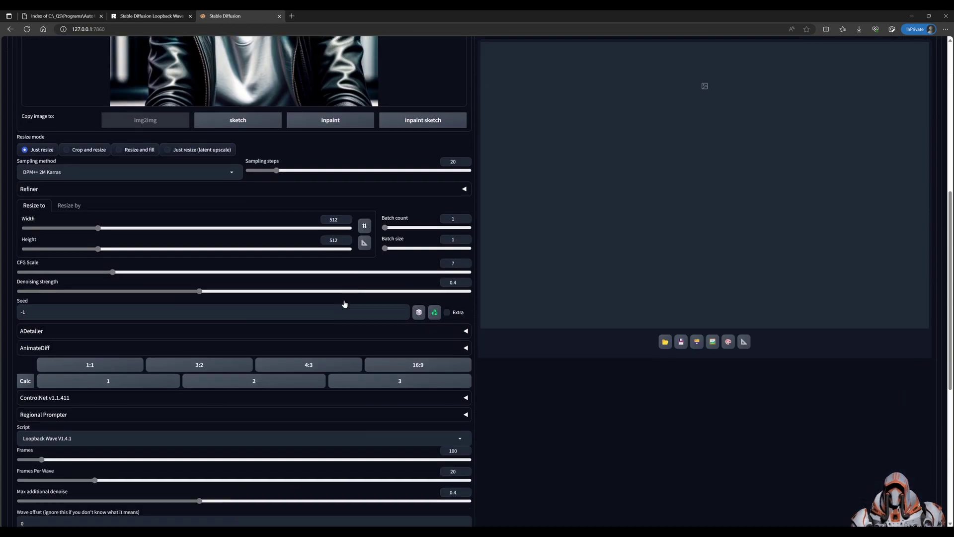
scroll(344, 304, down, 5)
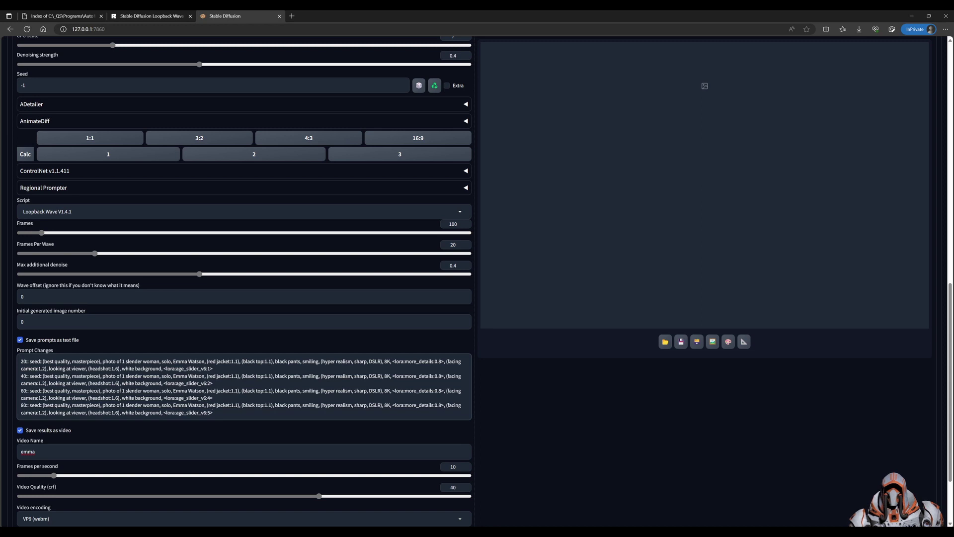
scroll(245, 282, up, 5)
scroll(245, 282, down, 5)
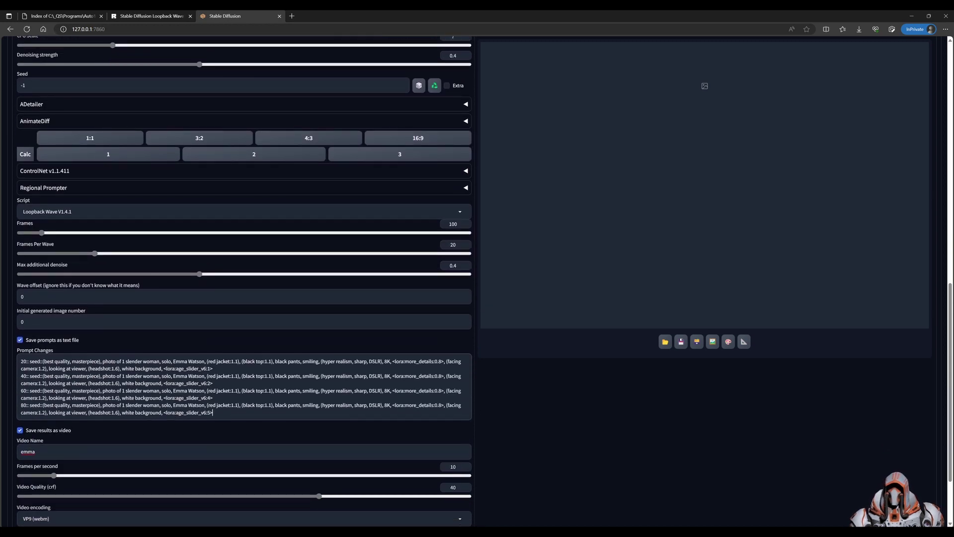
drag(213, 368, 180, 362)
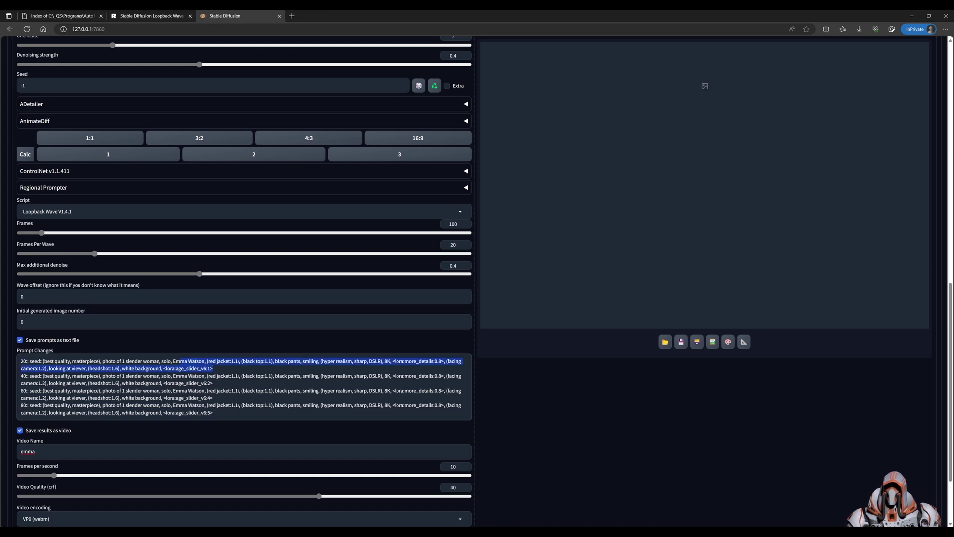
click(213, 368)
scroll(313, 198, up, 15)
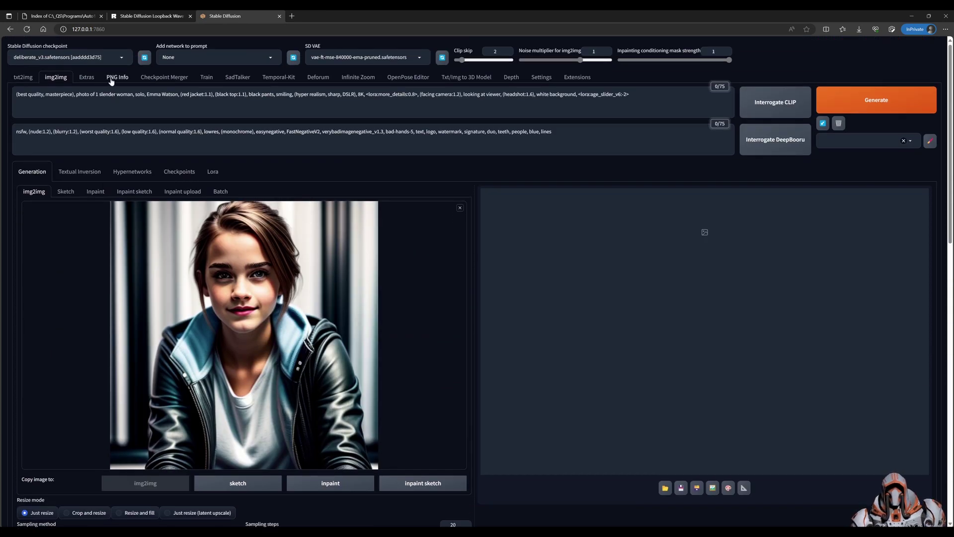
click(110, 79)
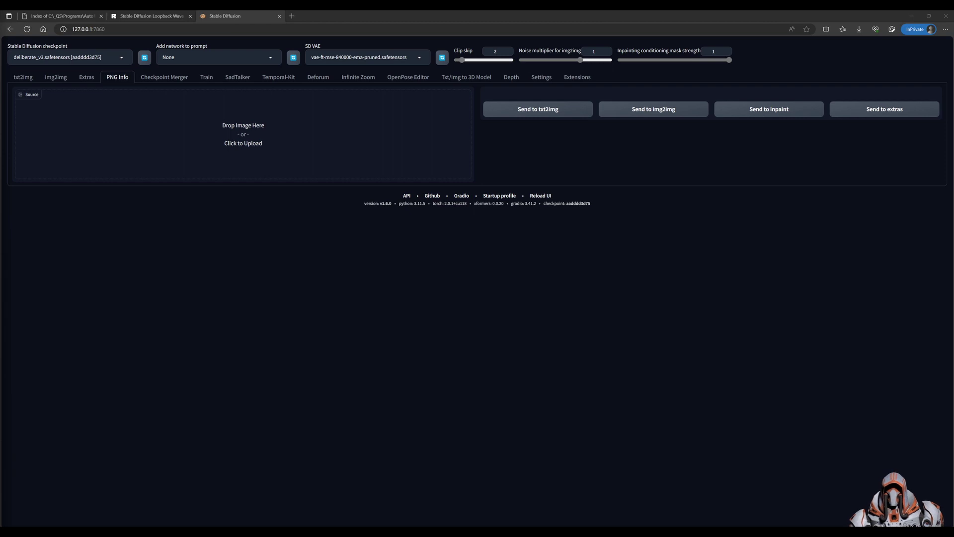
drag(20, 108, 243, 134)
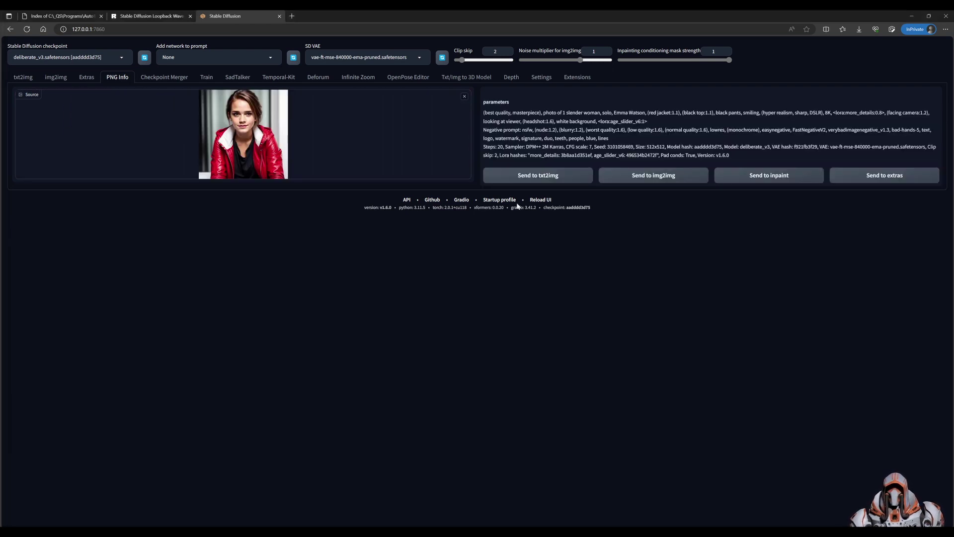
double_click(621, 147)
key(ctrl+c)
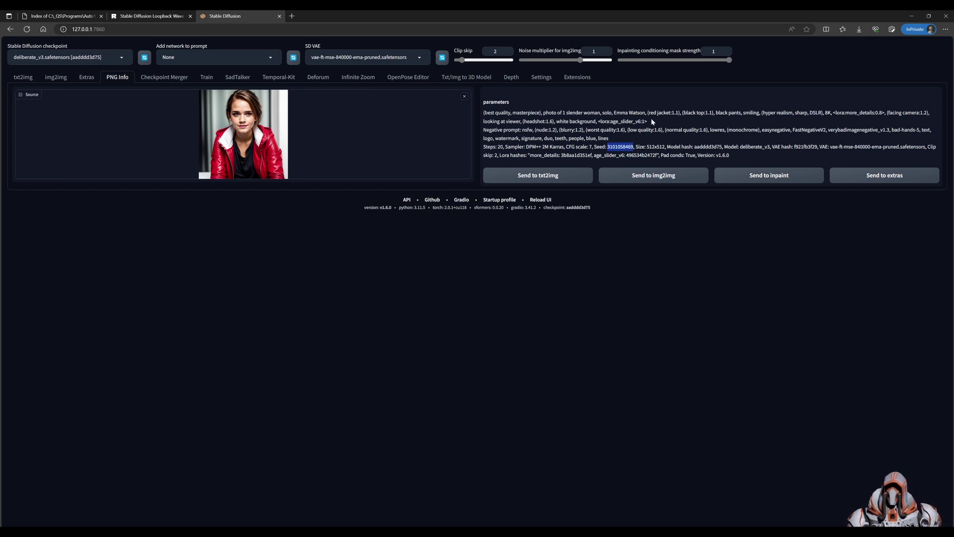
drag(646, 121, 541, 113)
click(535, 119)
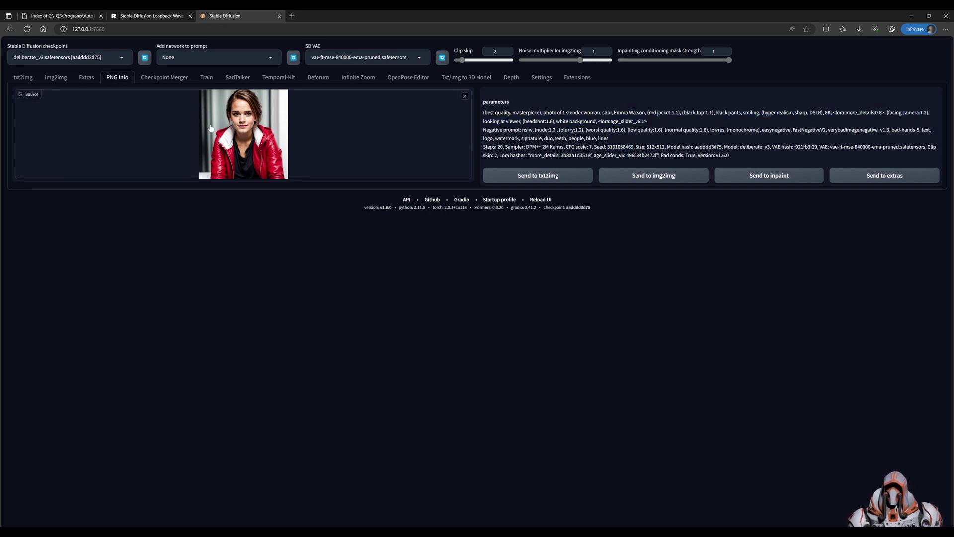
click(56, 77)
scroll(460, 219, down, 10)
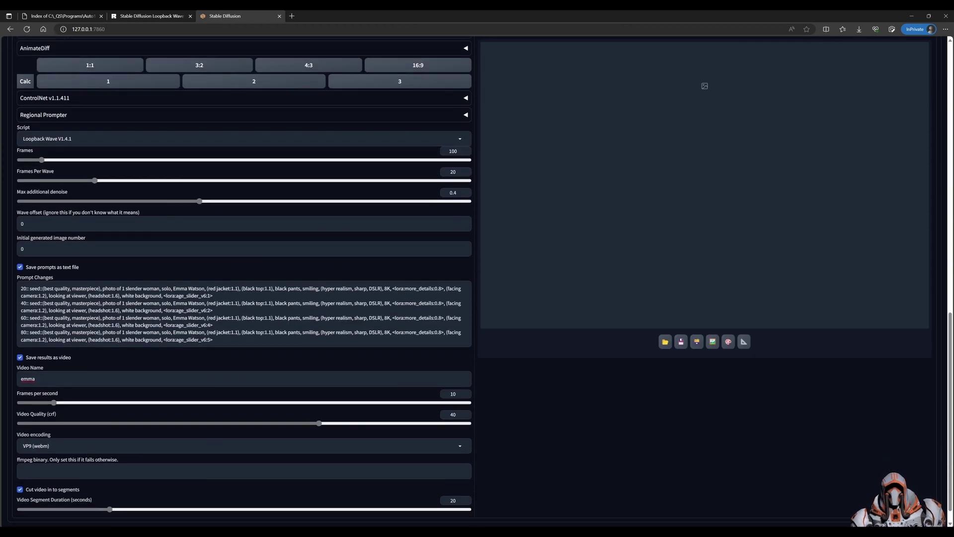
double_click(34, 287)
key(ctrl+v)
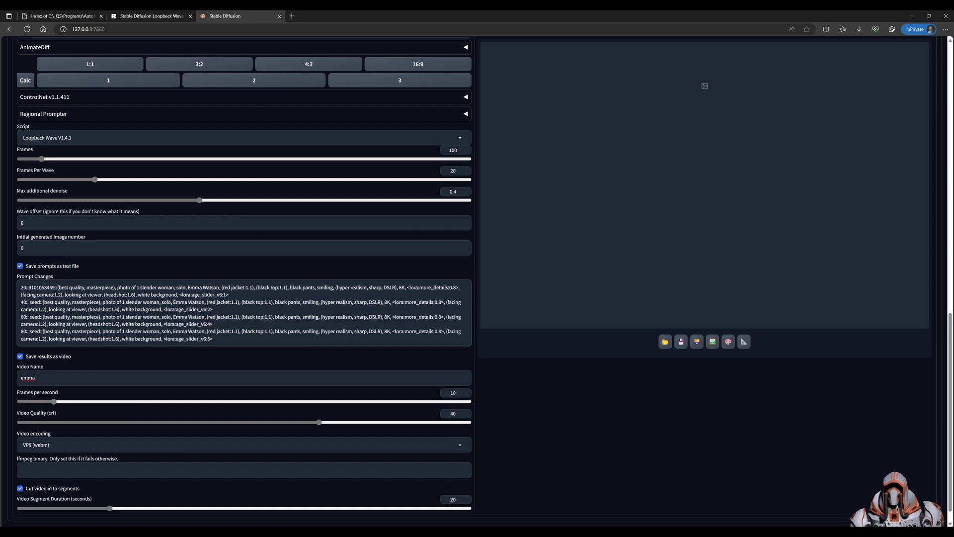
scroll(106, 77, up, 10)
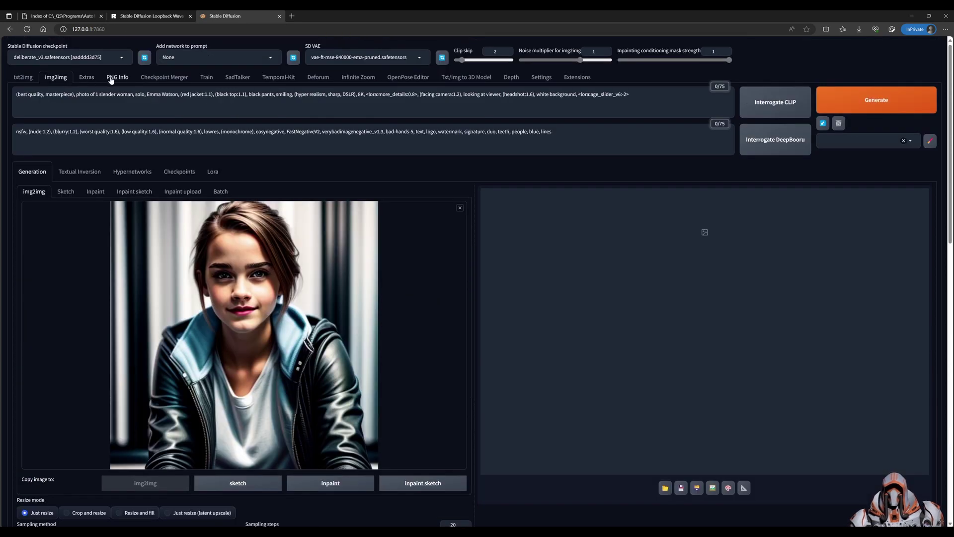
click(109, 78)
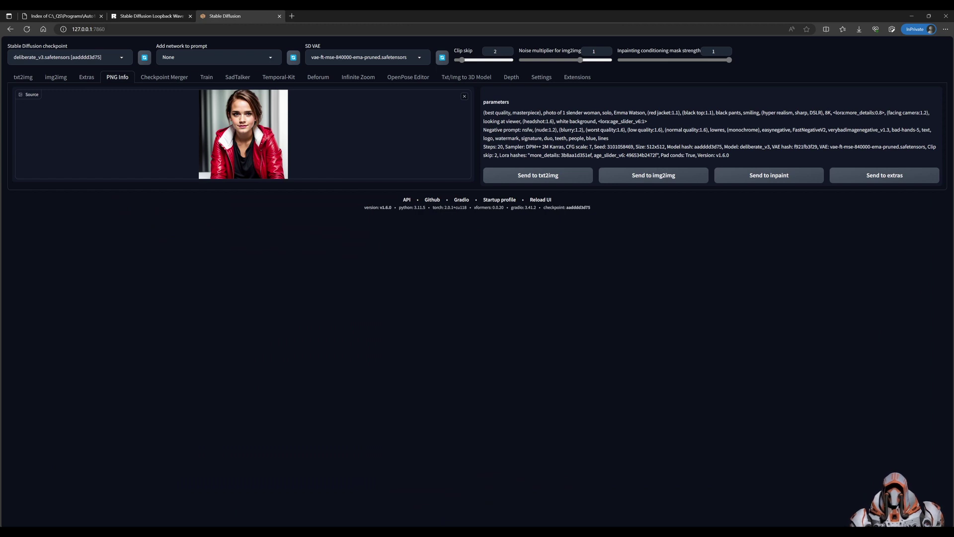
drag(292, 149, 294, 149)
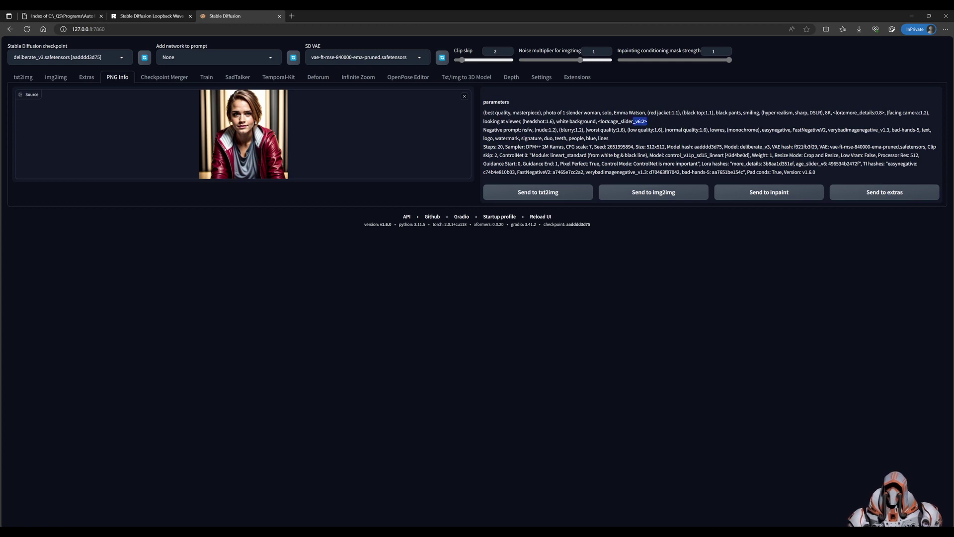
double_click(620, 147)
key(ctrl+c)
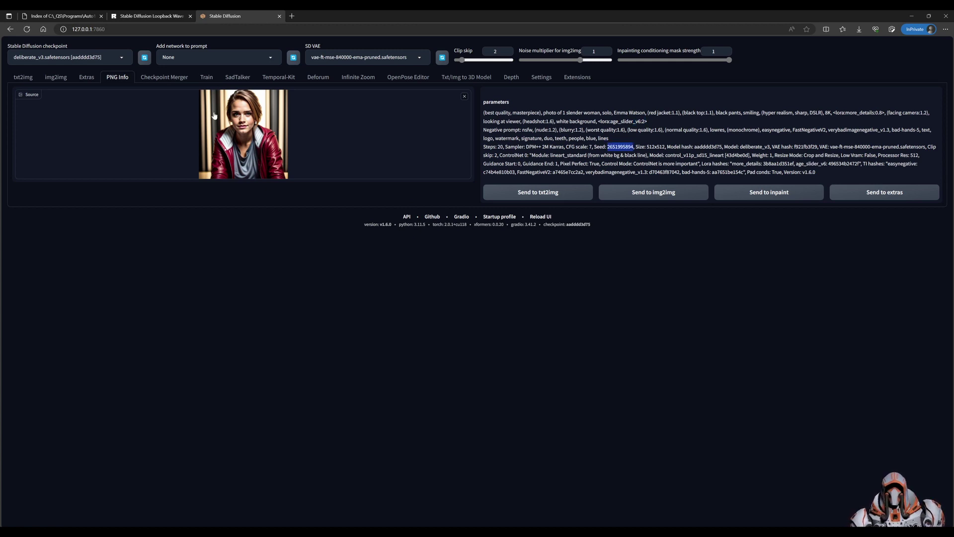
click(56, 78)
scroll(229, 282, down, 3)
scroll(229, 282, down, 10)
click(31, 282)
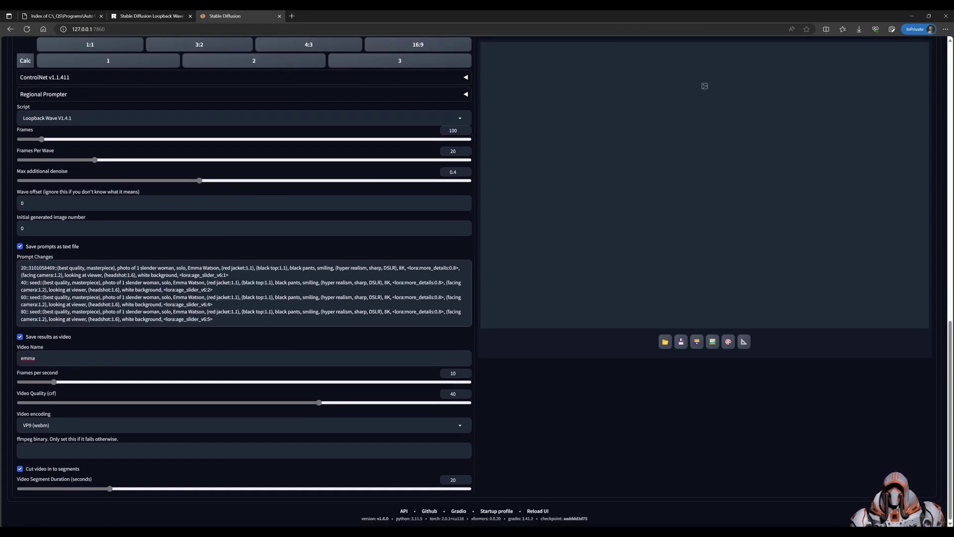
double_click(40, 283)
key(ctrl+v)
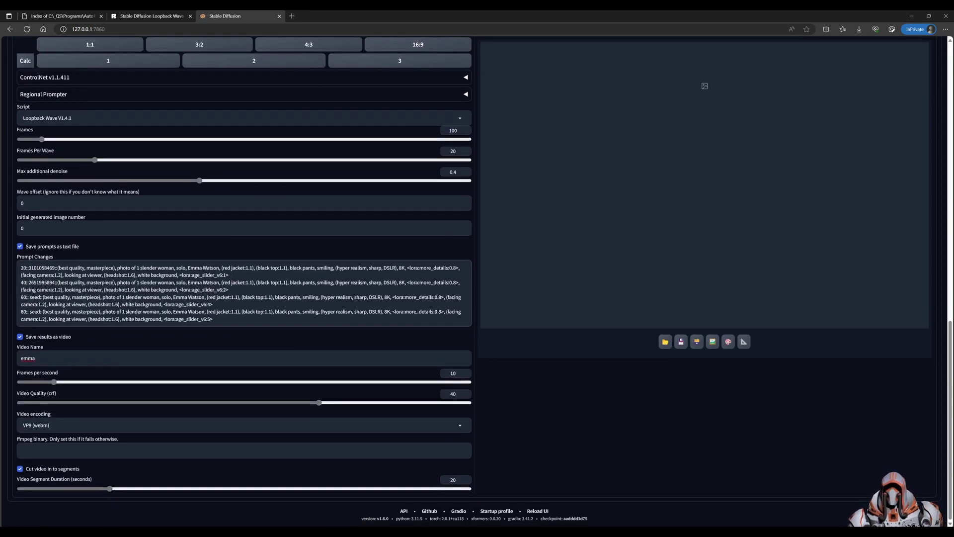
scroll(239, 278, up, 13)
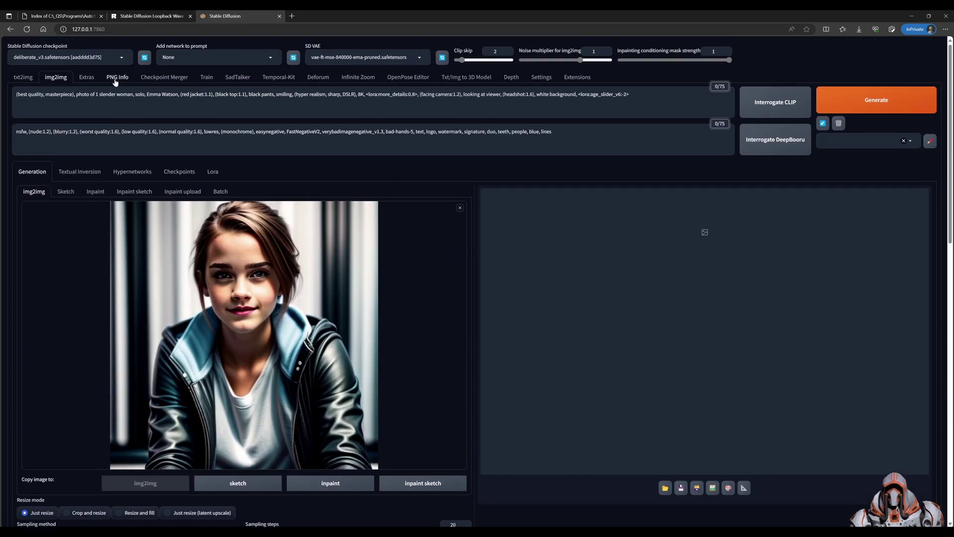
click(115, 79)
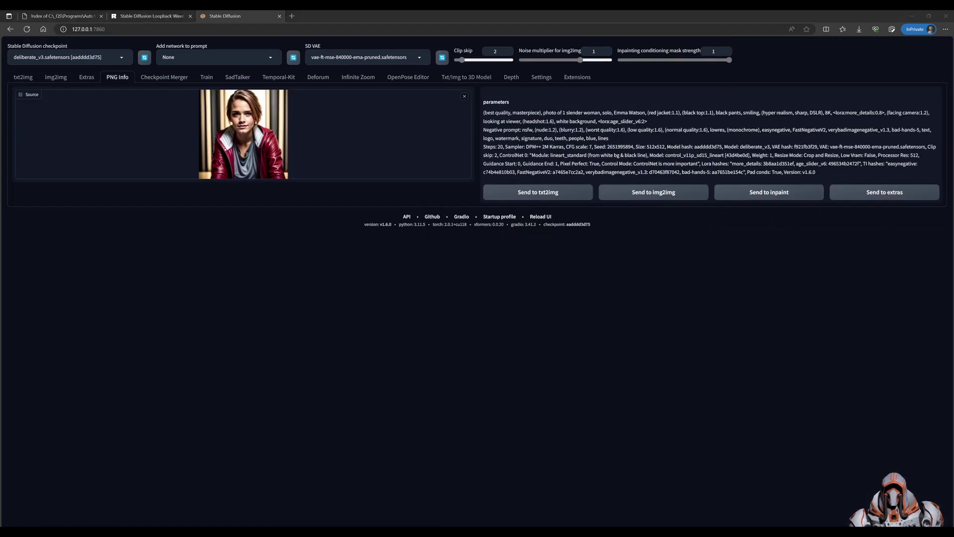
drag(640, 121, 654, 122)
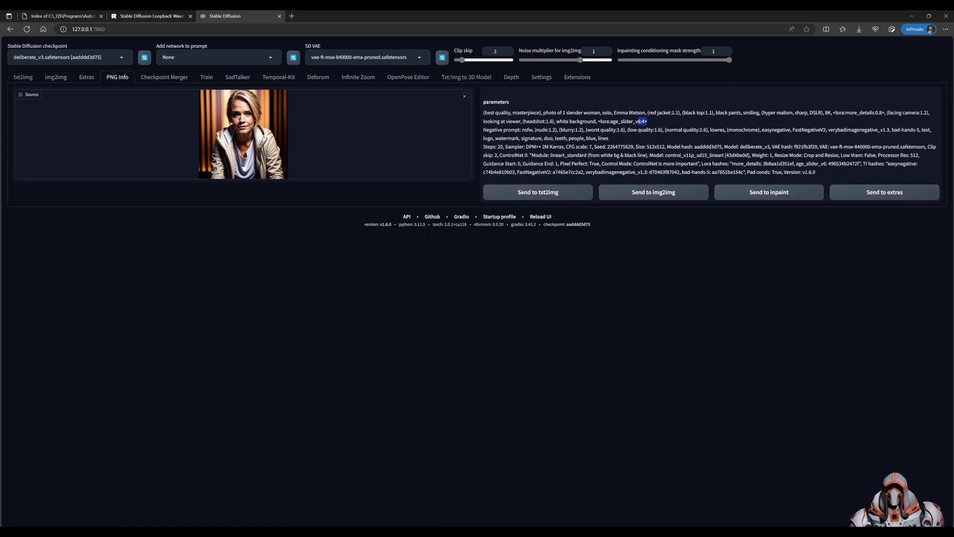
double_click(621, 147)
key(ctrl+c)
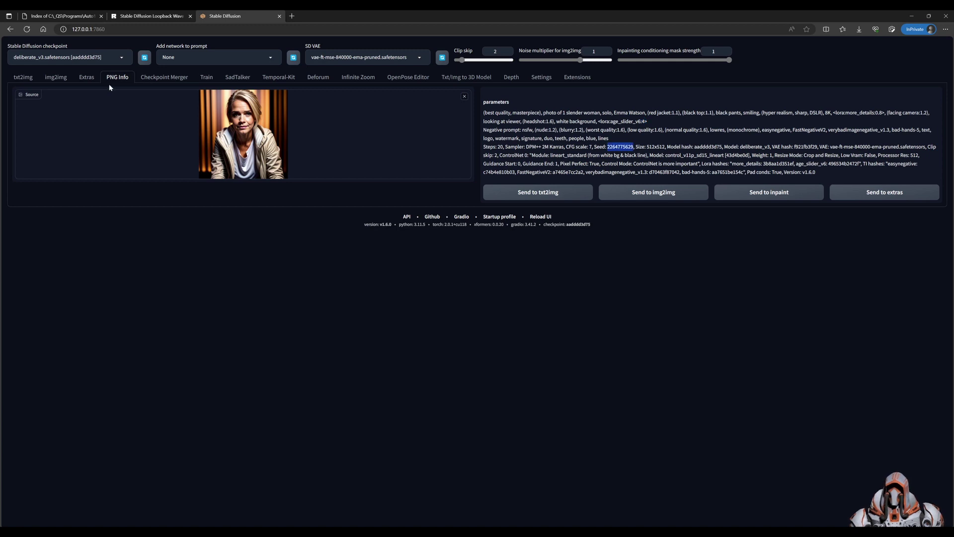
click(51, 79)
scroll(325, 236, down, 15)
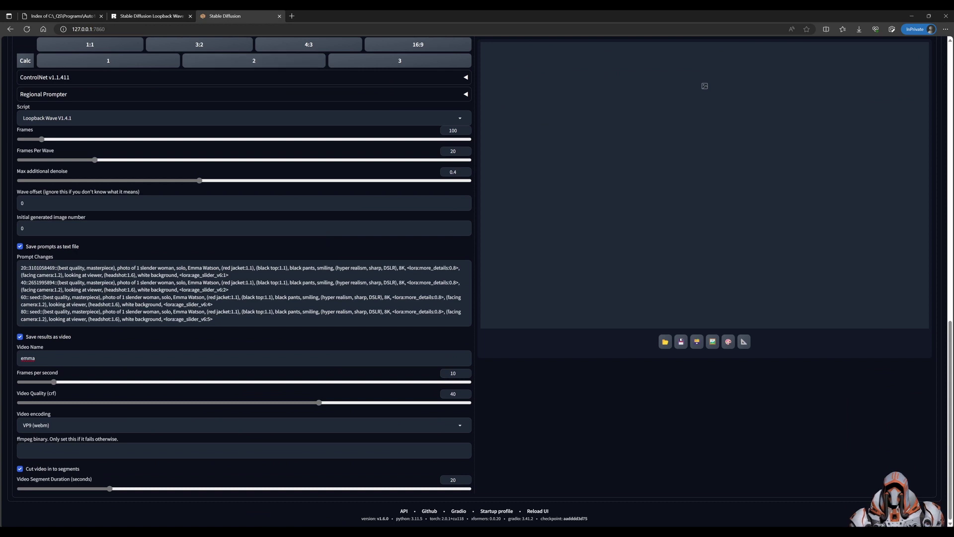
click(42, 297)
double_click(42, 297)
key(ctrl+v)
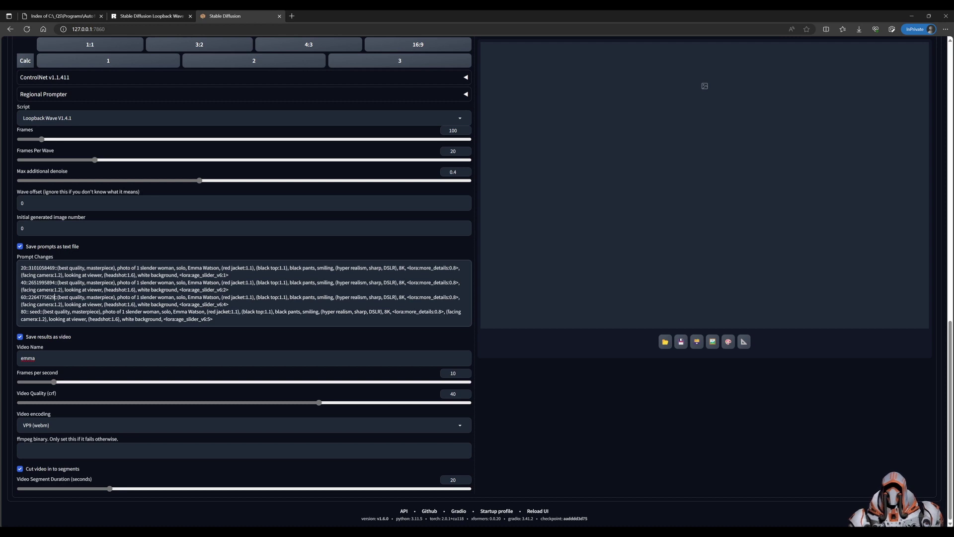
- Copy seed 964774298 from the older-woman image in PNG Info over the 80:: line's placeholder
scroll(55, 297, up, 15)
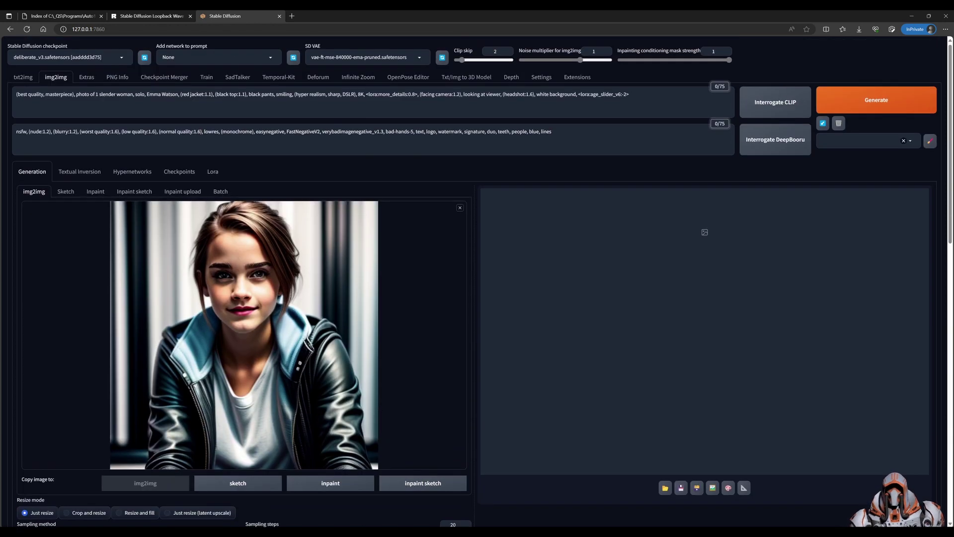
click(118, 77)
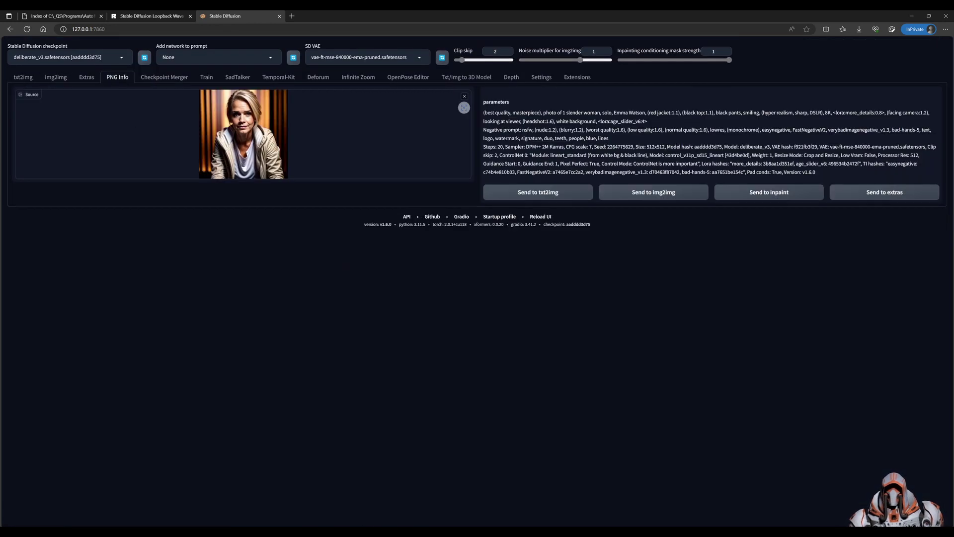
drag(668, 121, 619, 121)
double_click(619, 146)
key(ctrl+c)
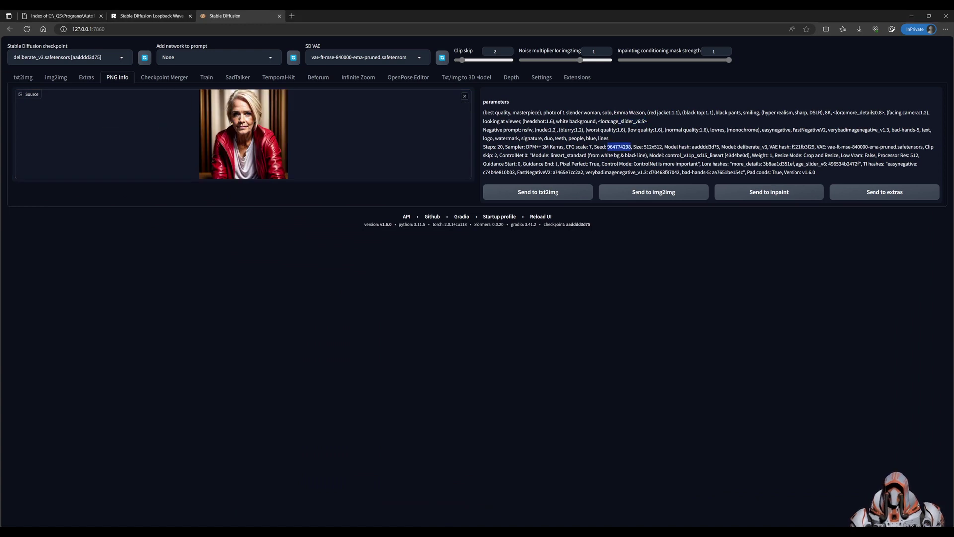
click(56, 77)
scroll(210, 209, down, 6)
scroll(219, 211, down, 7)
scroll(98, 416, up, 2)
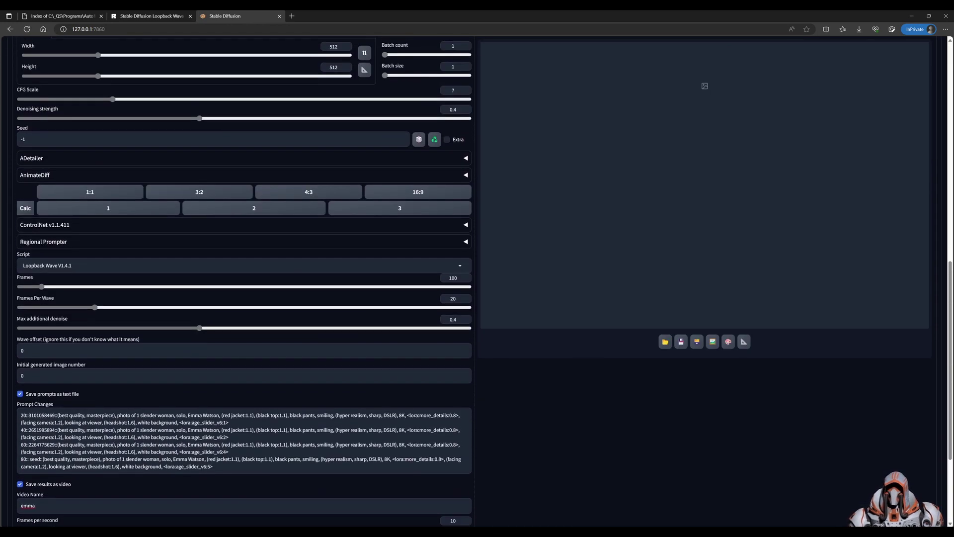
click(43, 459)
double_click(39, 459)
key(ctrl+v)
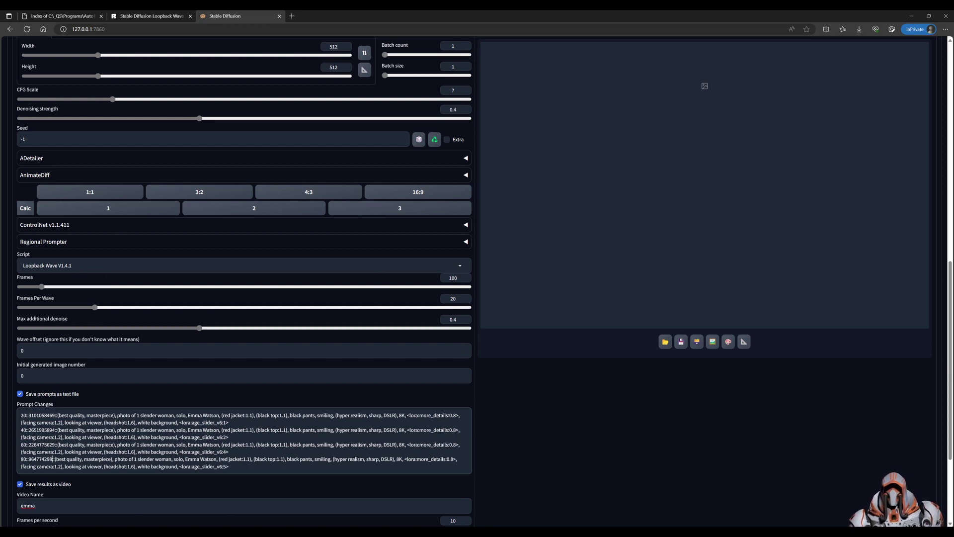
scroll(154, 354, down, 3)
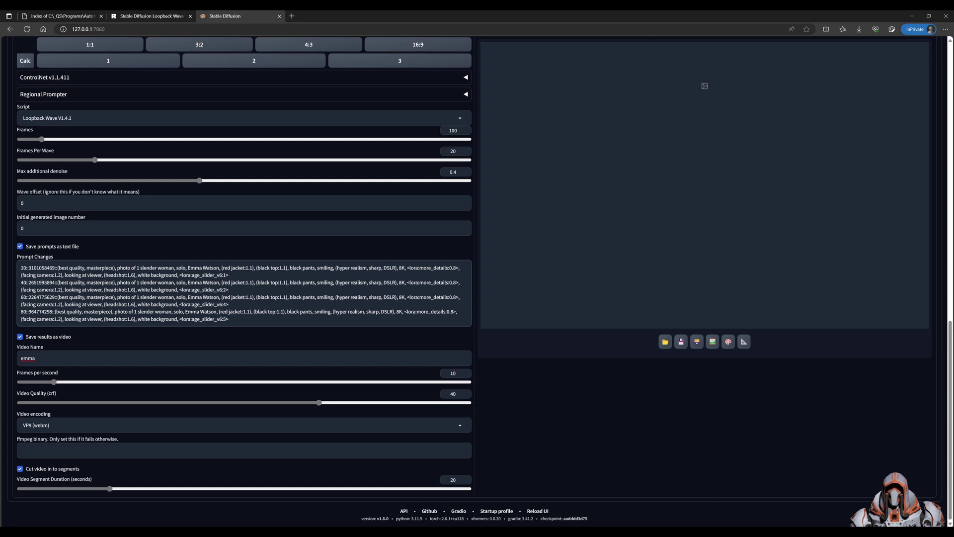
- Generate the Loopback Wave frames and bring the 2023-10-29-denoise-toolow output folder into view
click(34, 358)
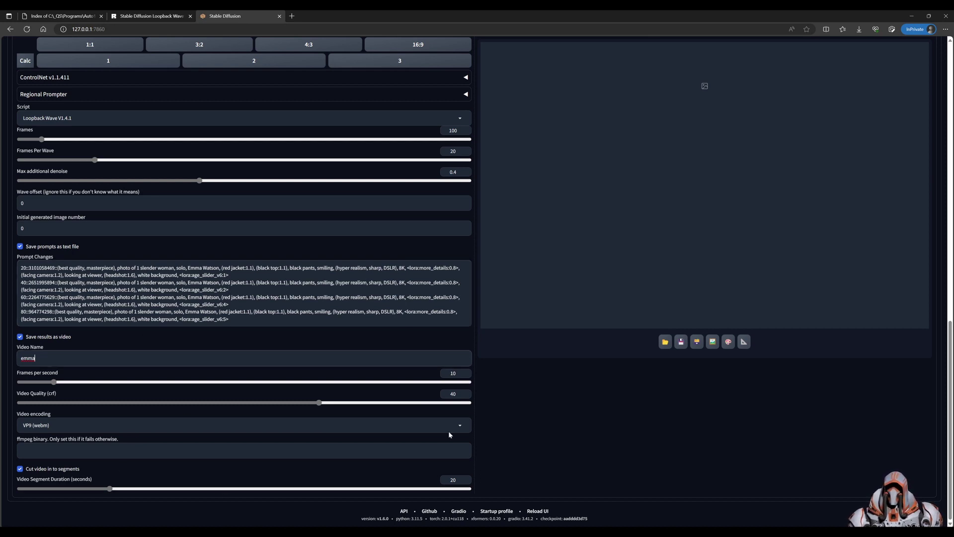
scroll(474, 406, up, 8)
scroll(474, 406, up, 4)
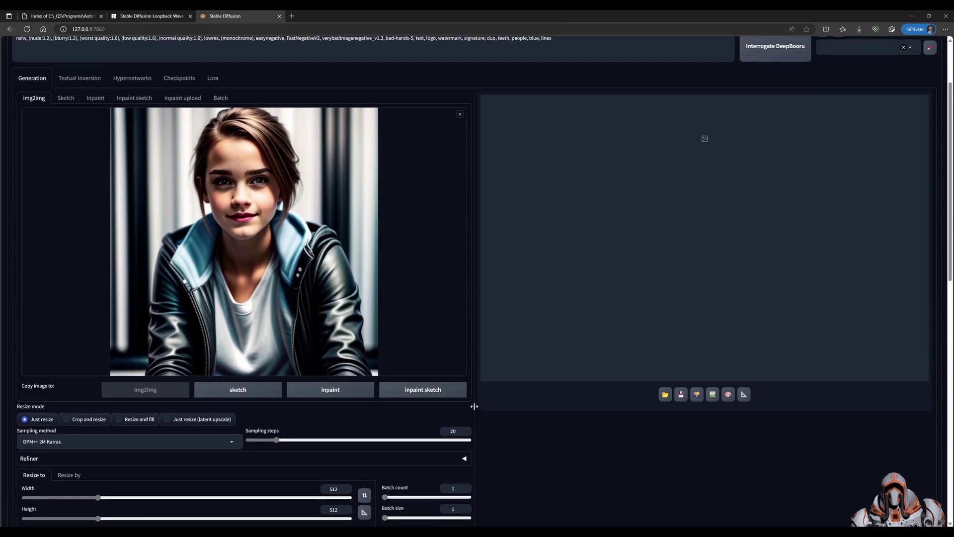
scroll(418, 412, up, 2)
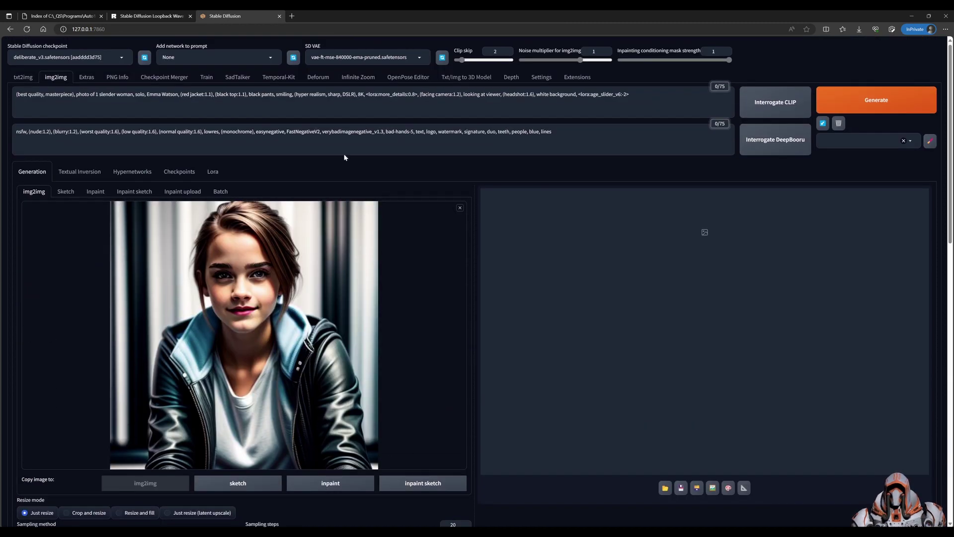
click(864, 103)
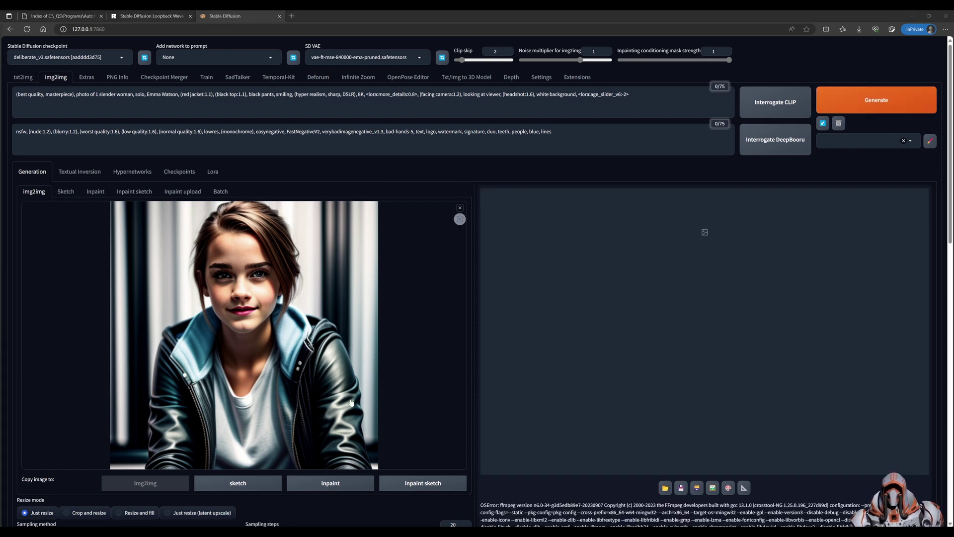
scroll(583, 397, down, 1)
scroll(581, 398, down, 3)
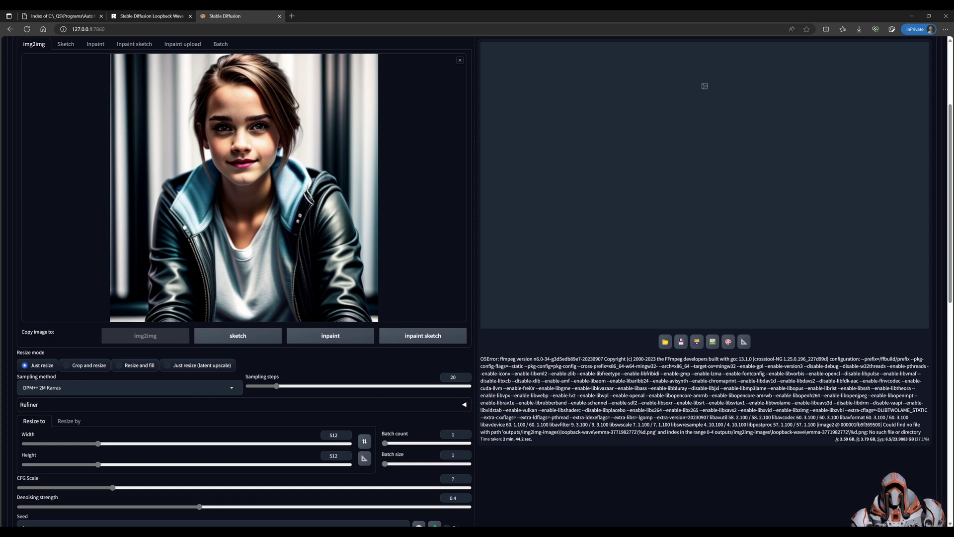
scroll(475, 279, up, 2)
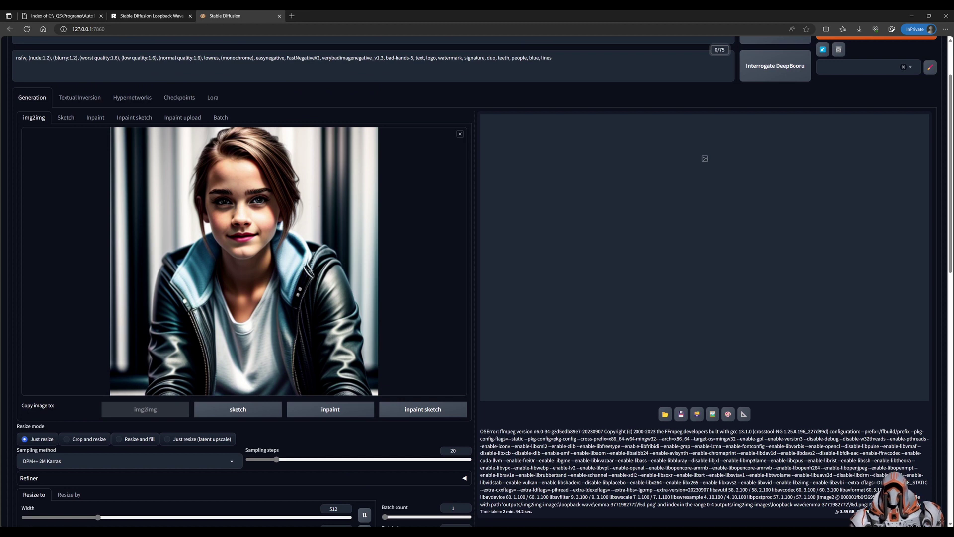
drag(0, 29, 524, 29)
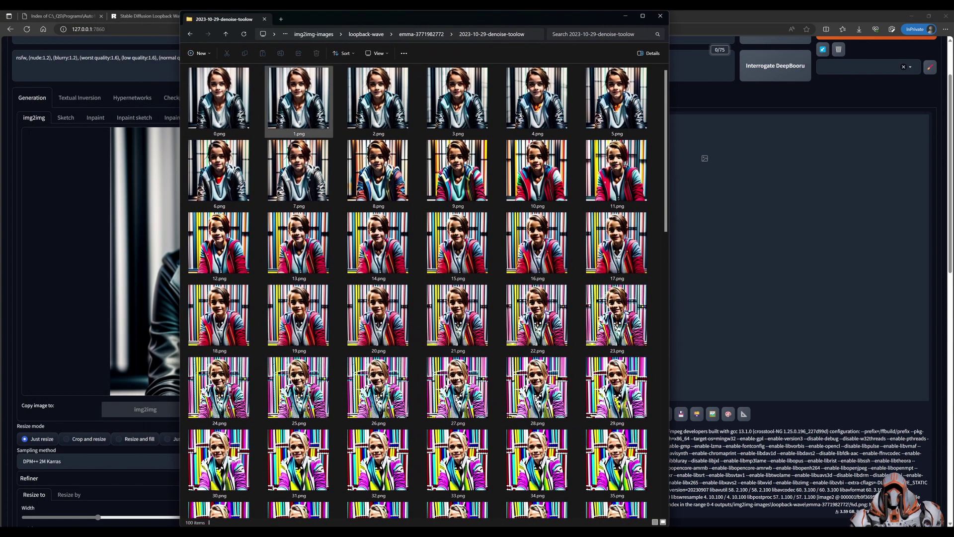
- Scroll through the 100 aging frames, then drag the Explorer window off to the left
scroll(328, 234, down, 10)
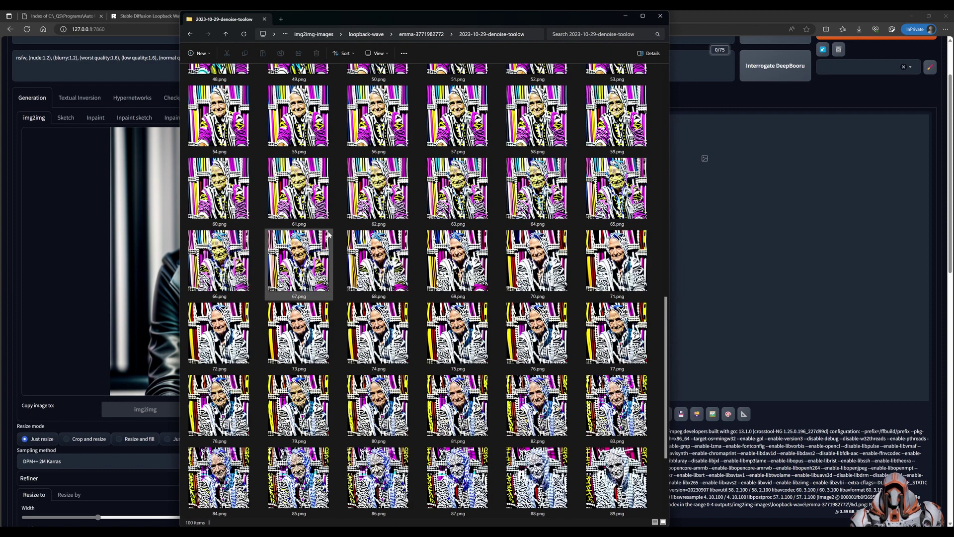
scroll(328, 235, up, 7)
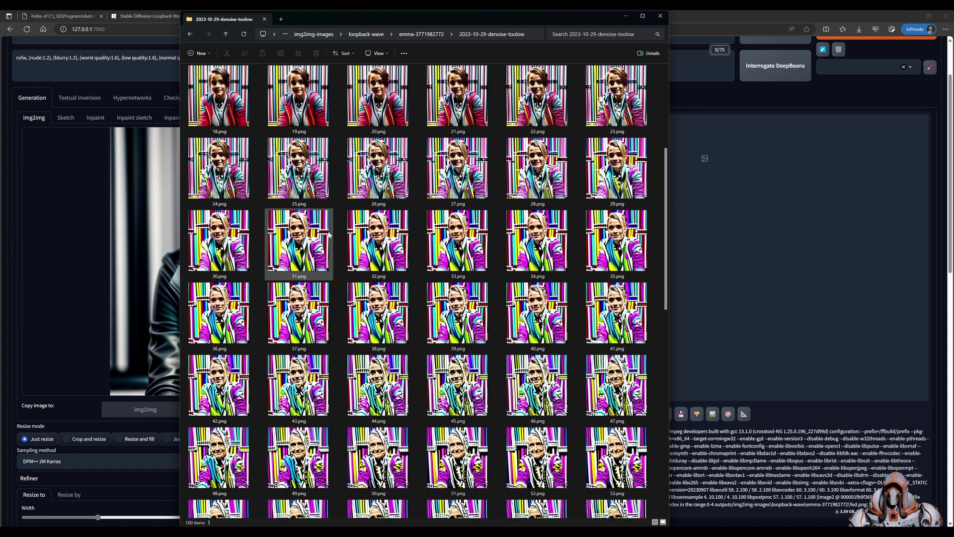
scroll(328, 234, up, 3)
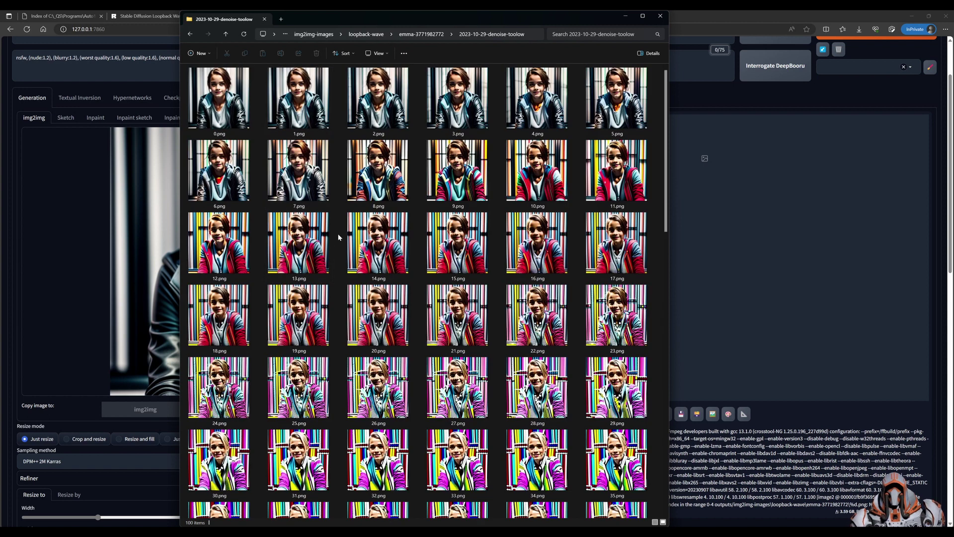
scroll(343, 314, down, 10)
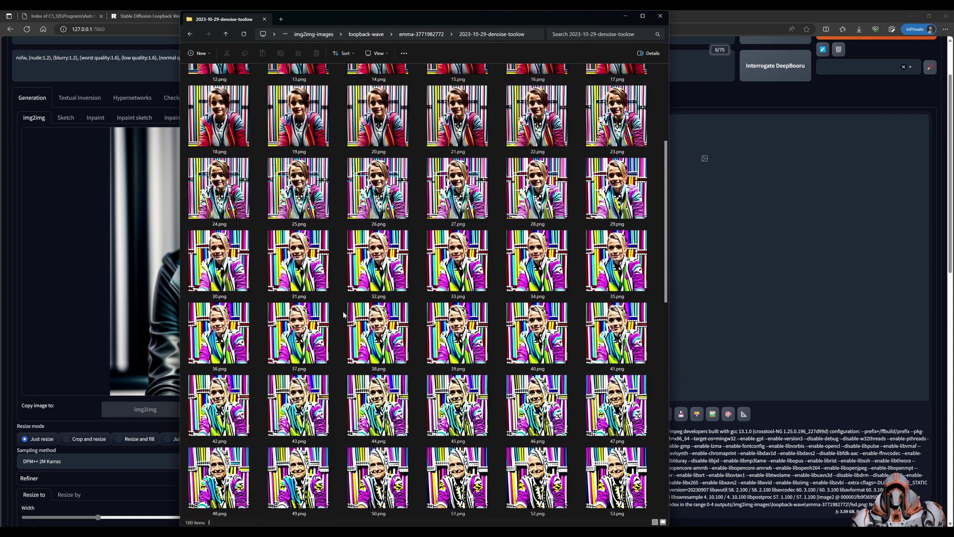
scroll(344, 315, up, 10)
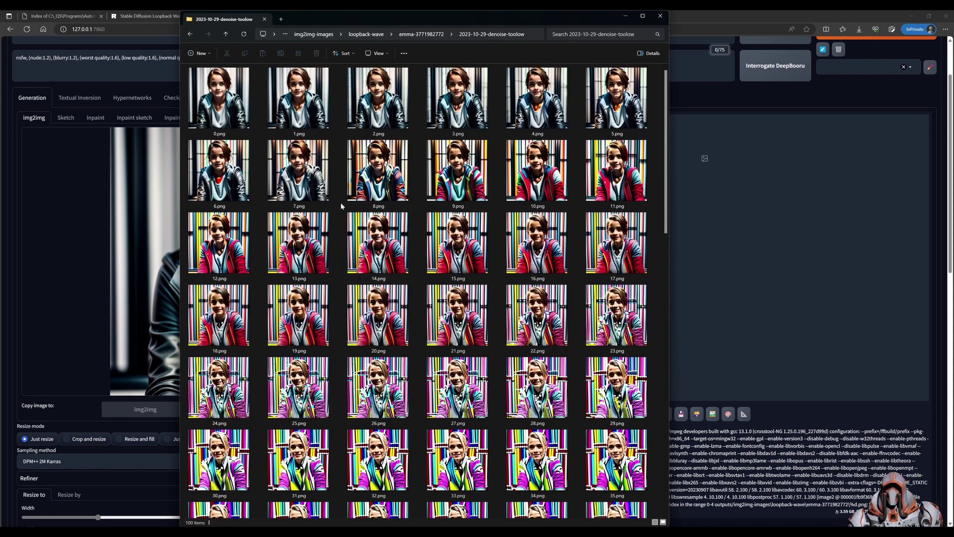
drag(431, 17, 0, 17)
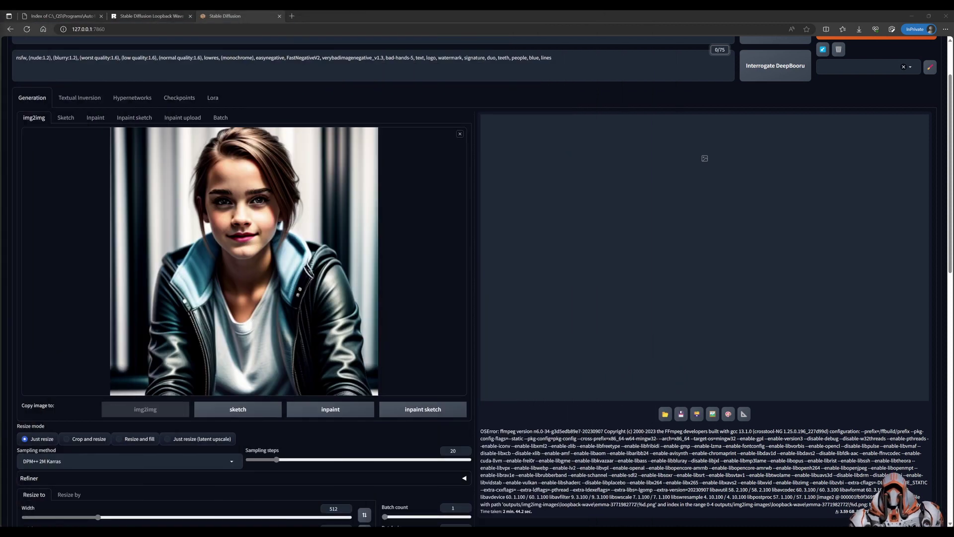
- Set denoising strength and max additional denoise to 0.6, then run Generate again
scroll(397, 410, down, 3)
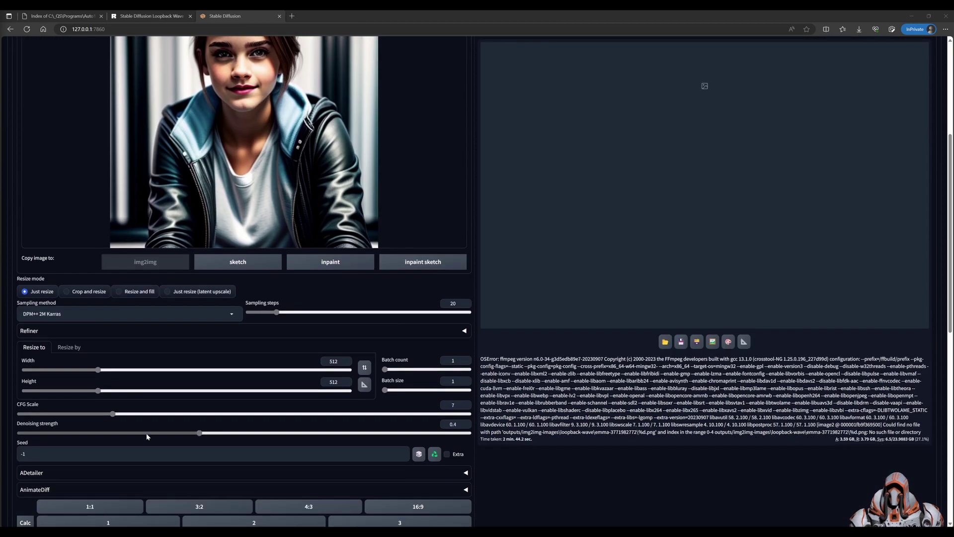
drag(200, 433, 291, 434)
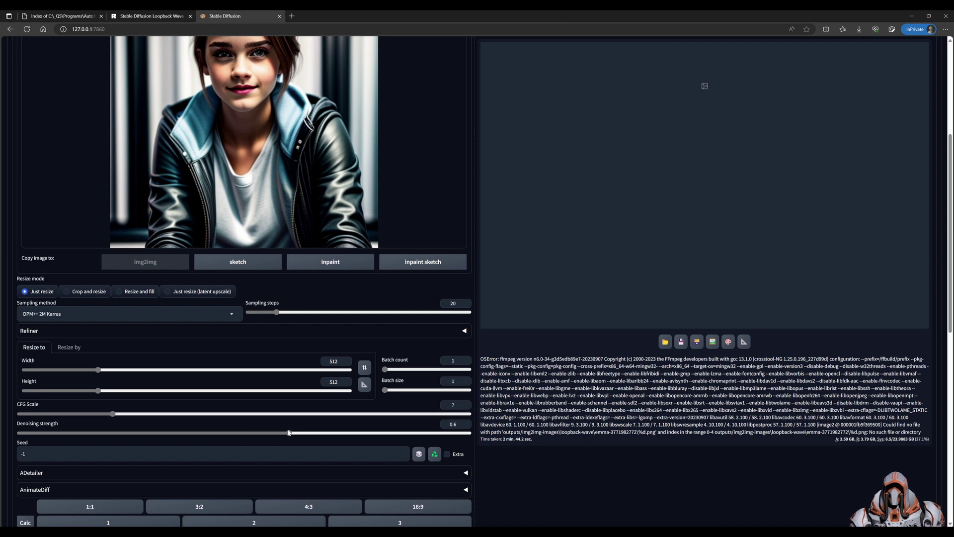
scroll(333, 416, down, 7)
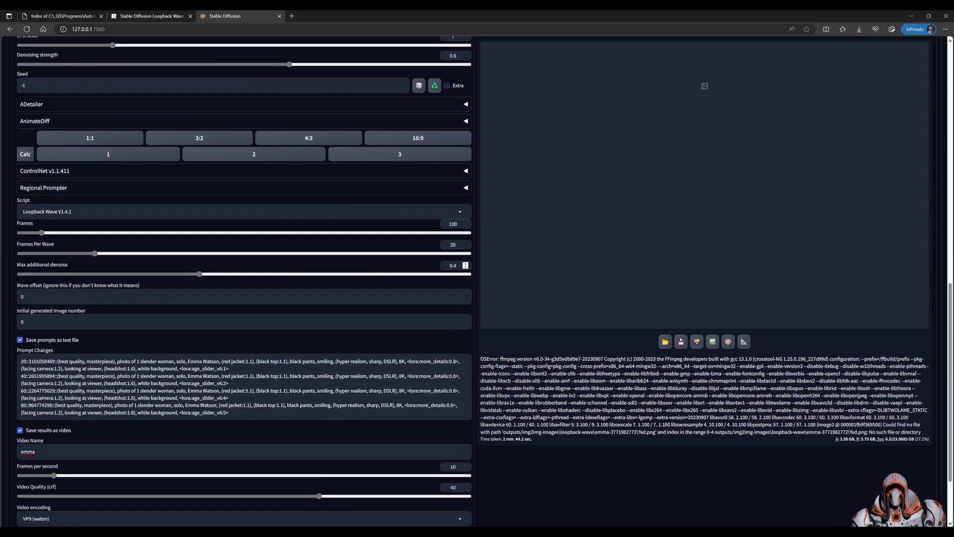
key(BackSpace)
text(6)
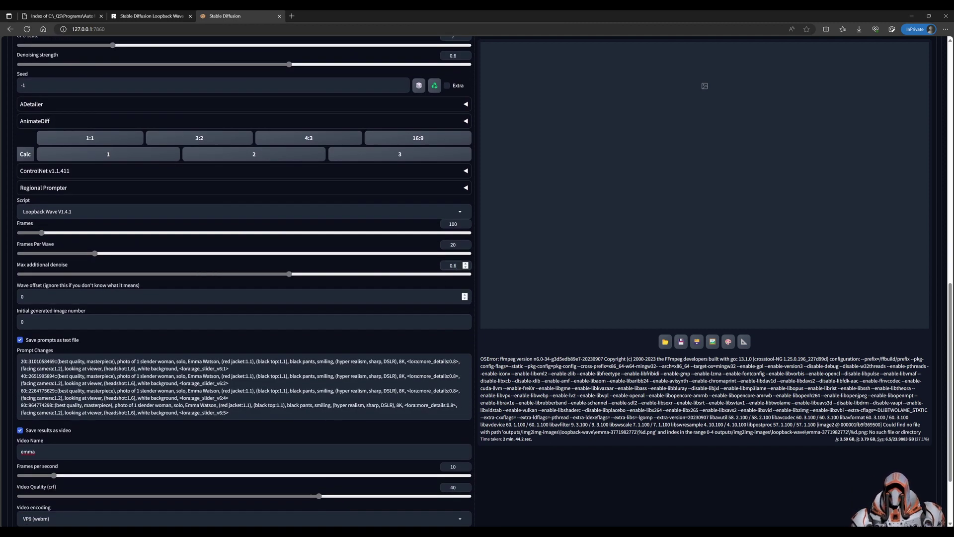
click(22, 296)
scroll(603, 311, up, 10)
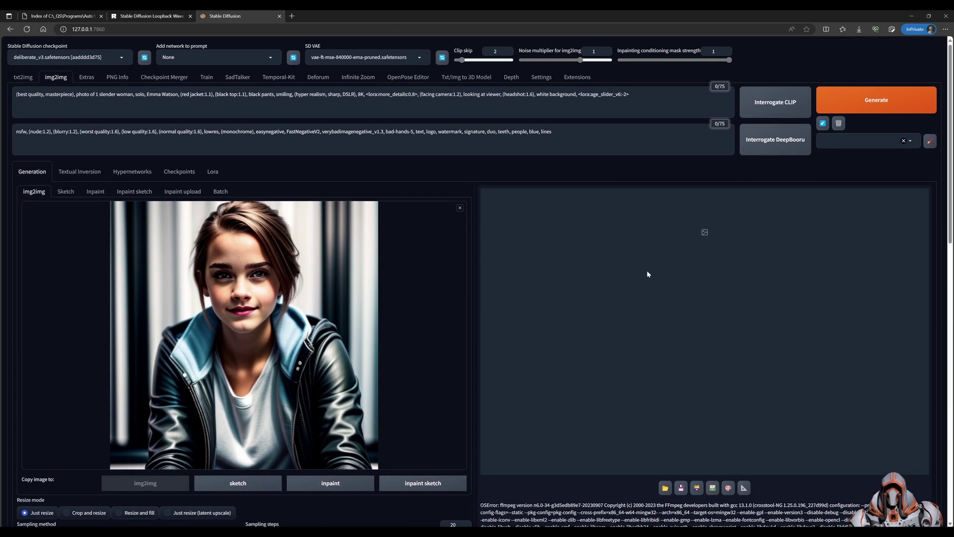
click(836, 105)
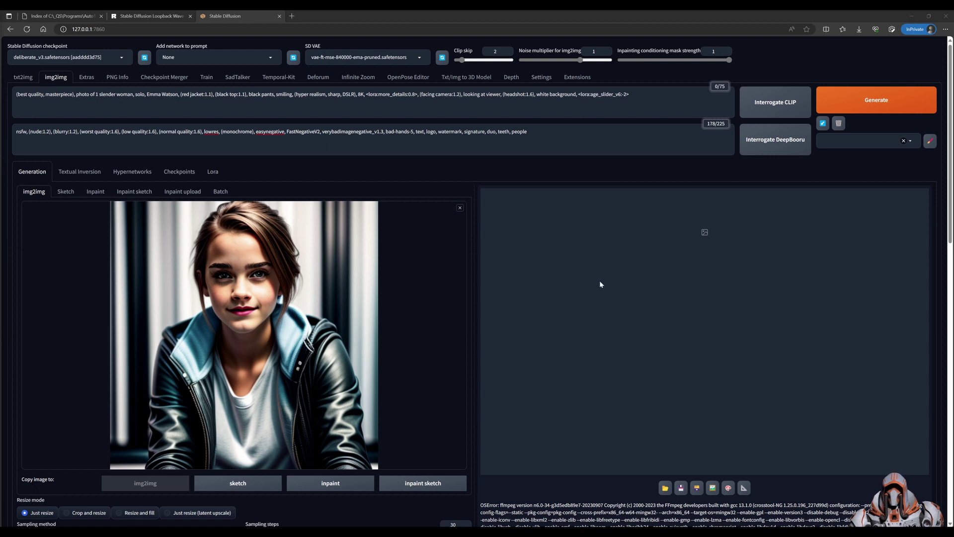
- After the run finishes, switch to txt2img and scroll through its ControlNet Lineart settings
scroll(601, 281, down, 3)
scroll(475, 278, up, 3)
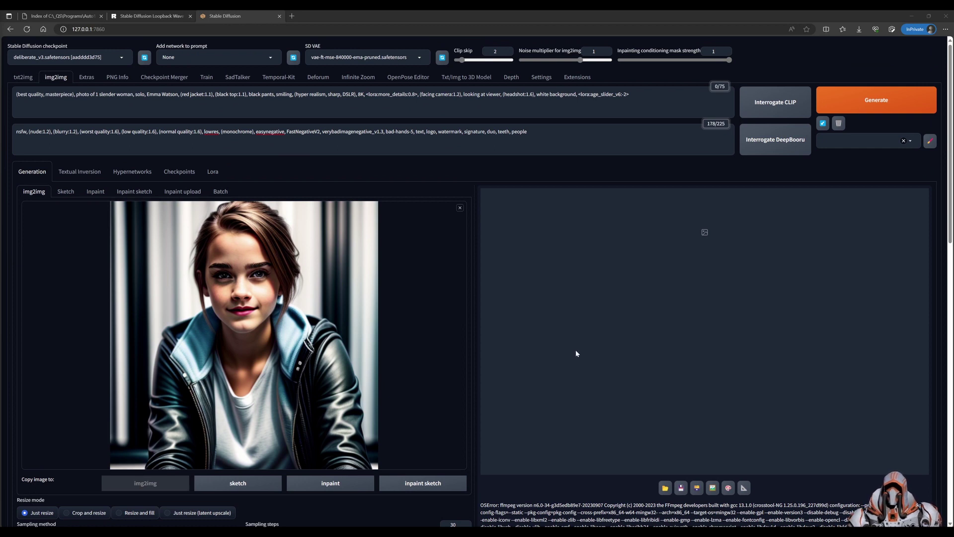
scroll(551, 330, down, 1)
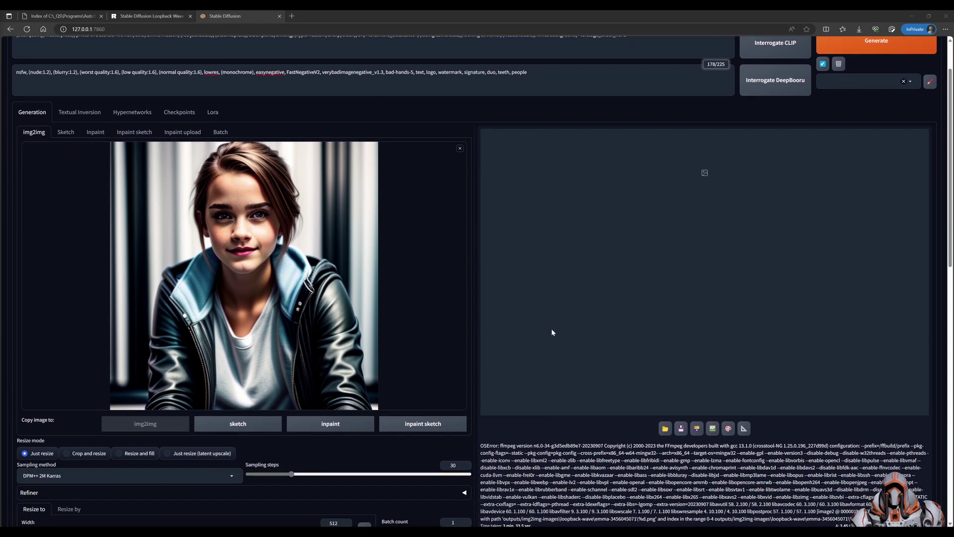
scroll(549, 330, up, 1)
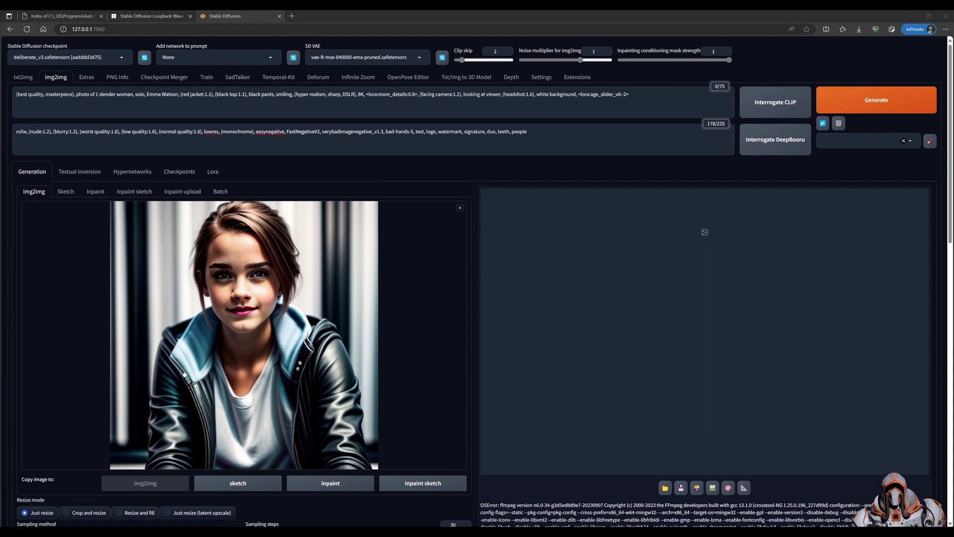
click(26, 80)
scroll(464, 341, down, 2)
scroll(464, 341, down, 3)
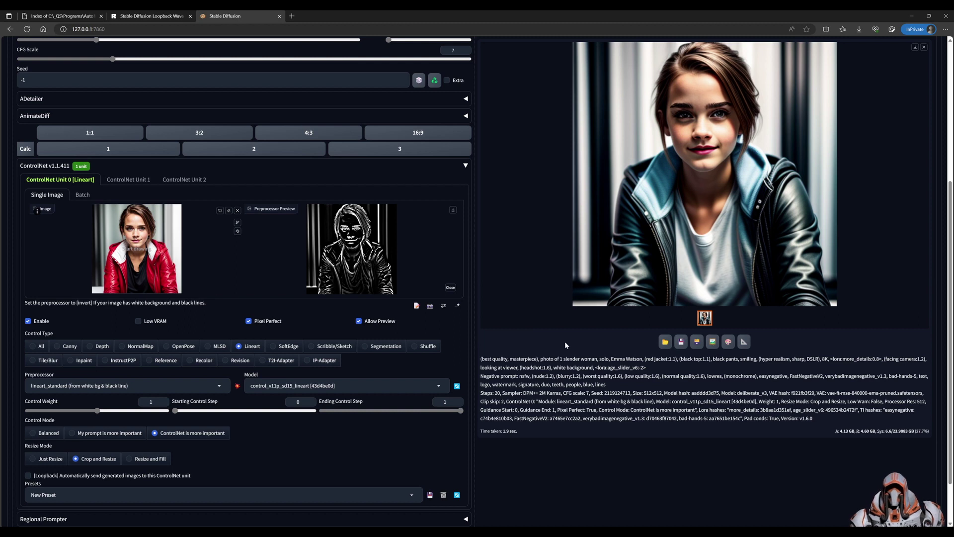
scroll(301, 300, up, 2)
scroll(404, 276, up, 4)
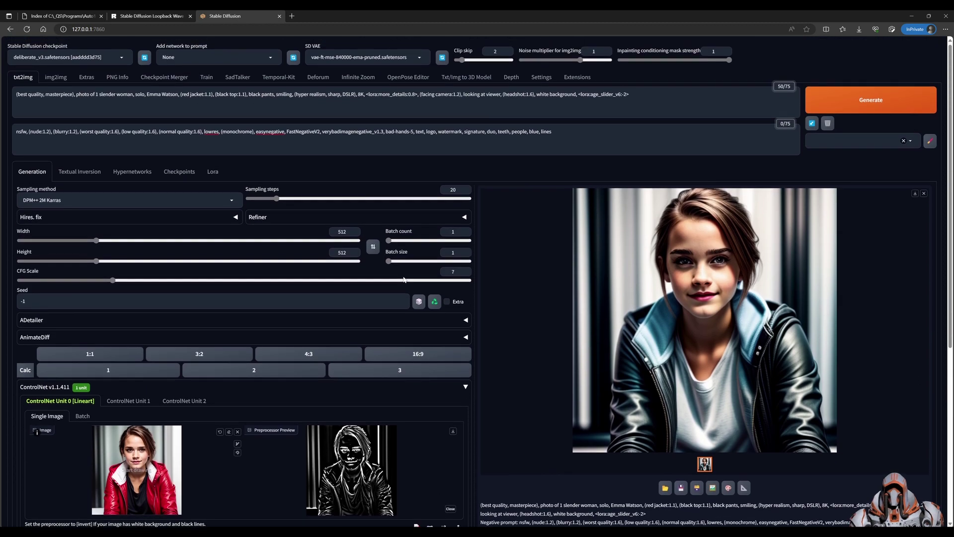
click(55, 77)
scroll(454, 320, down, 8)
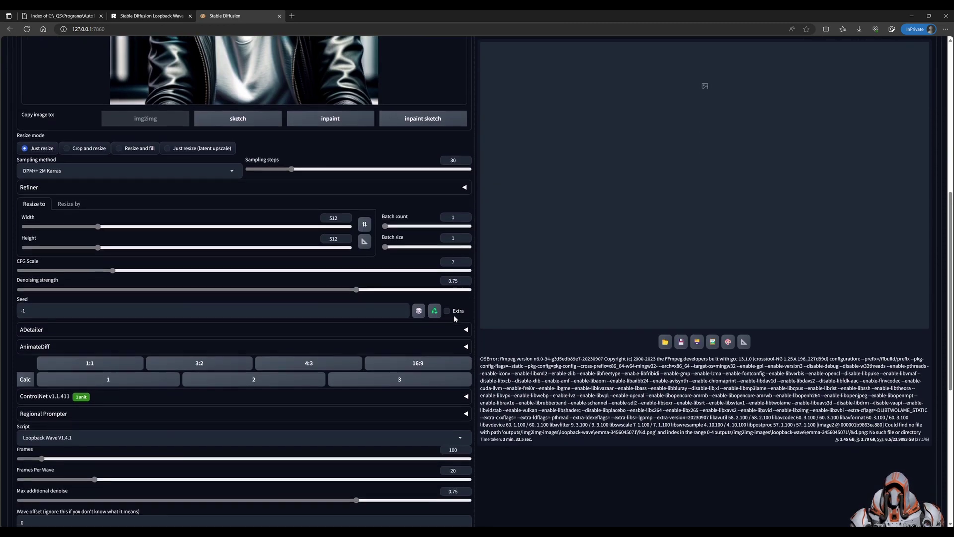
scroll(361, 378, down, 1)
click(466, 318)
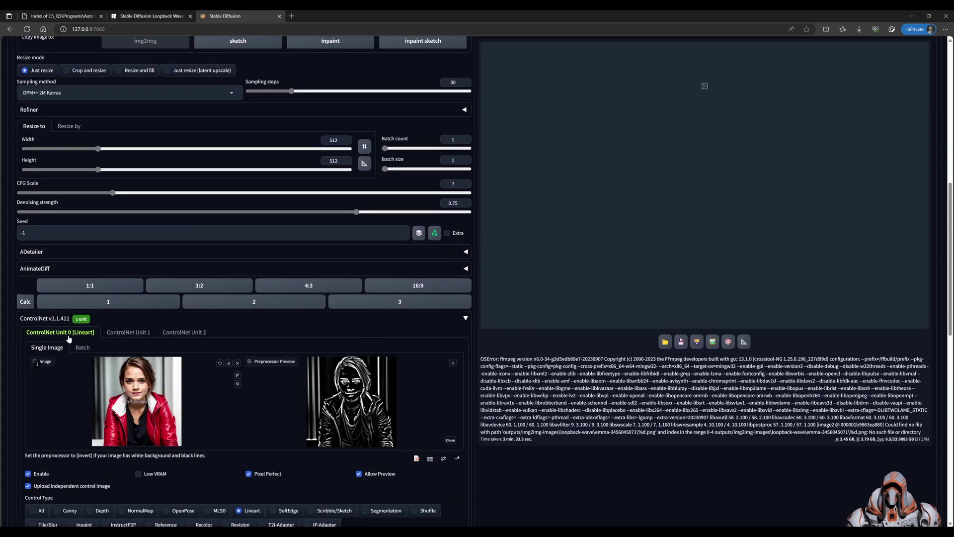
scroll(192, 468, down, 1)
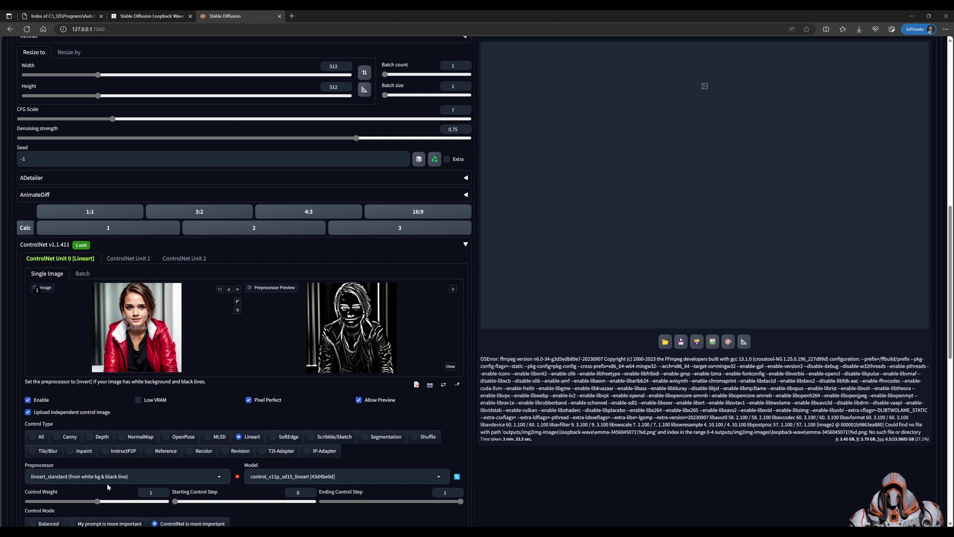
scroll(442, 407, up, 2)
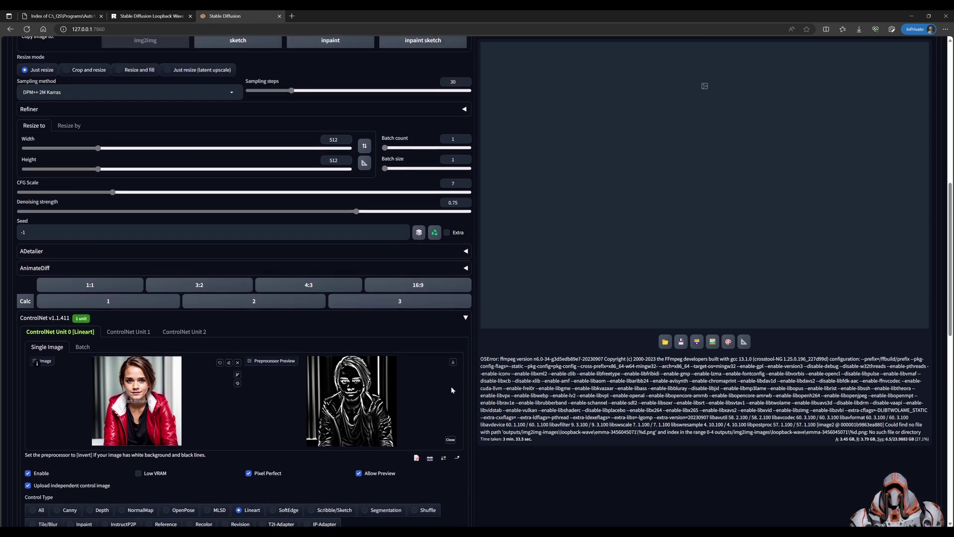
click(466, 319)
scroll(466, 321, up, 5)
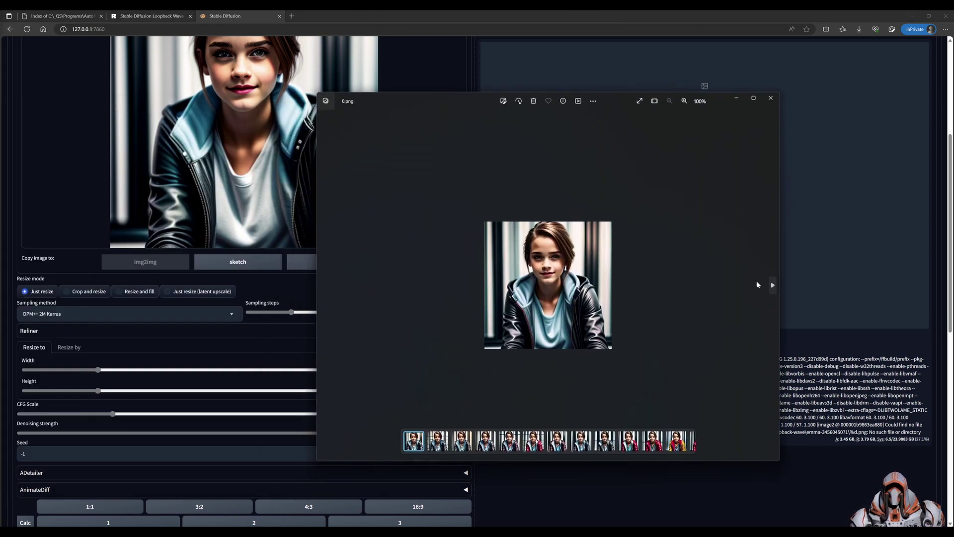
- Step through loopback frames 0.png to 53.png, ending on the blonde girl in a red jacket
click(773, 285)
click(773, 285)
click(773, 285)
click(773, 285)
click(773, 285)
click(773, 285)
click(773, 284)
click(773, 285)
click(773, 285)
click(773, 285)
click(773, 285)
click(773, 285)
click(773, 285)
click(773, 285)
click(773, 285)
click(773, 285)
click(773, 284)
click(773, 285)
click(773, 285)
click(773, 285)
click(773, 285)
click(773, 285)
click(773, 285)
click(773, 285)
click(773, 286)
click(773, 286)
click(773, 286)
click(774, 287)
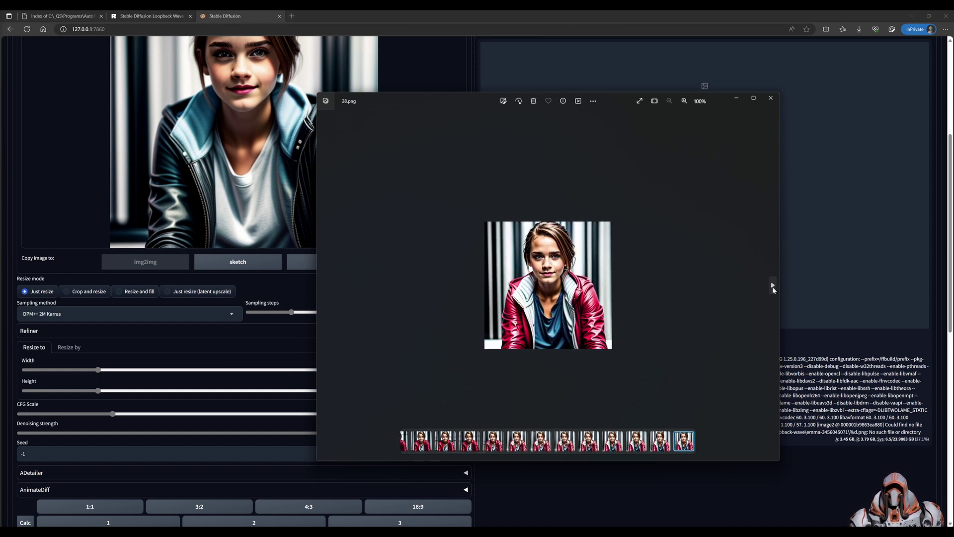
click(774, 286)
click(773, 287)
click(773, 287)
click(773, 286)
click(773, 287)
click(773, 286)
click(773, 287)
click(773, 287)
click(773, 286)
click(773, 286)
click(772, 287)
click(772, 286)
click(772, 287)
click(772, 287)
click(772, 287)
click(772, 286)
click(772, 287)
click(772, 287)
click(772, 286)
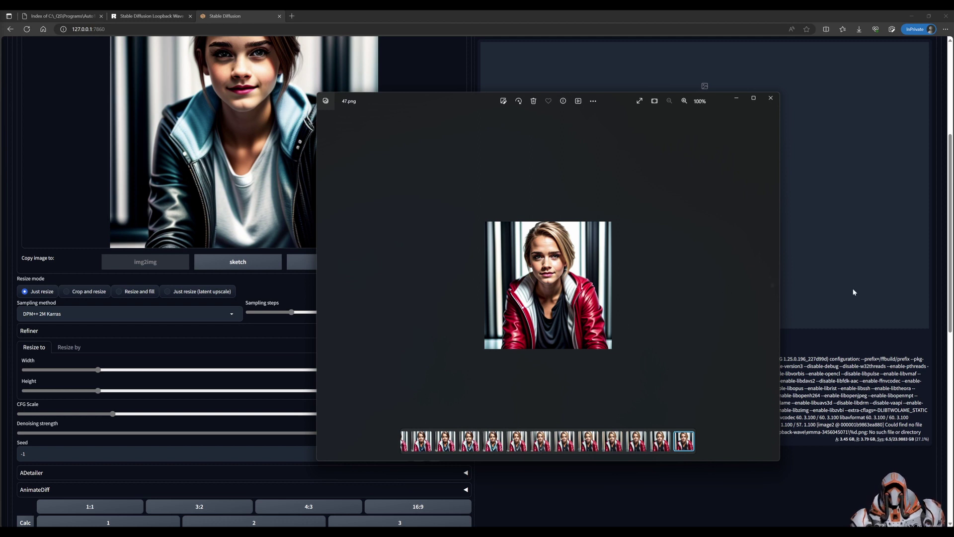
click(772, 286)
click(773, 287)
click(773, 286)
click(773, 287)
click(773, 286)
click(773, 286)
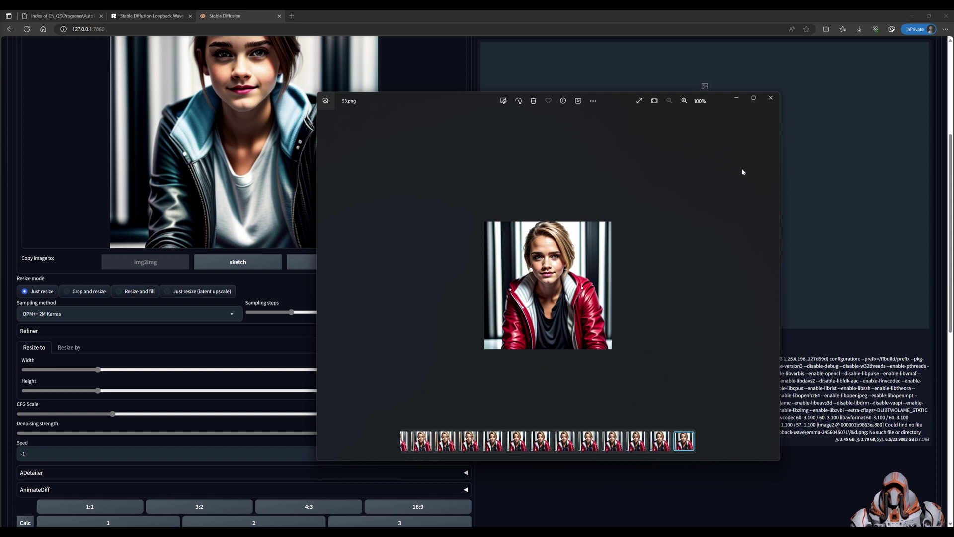
- Close the Photos viewer and scroll through the Loopback Wave script settings
click(771, 98)
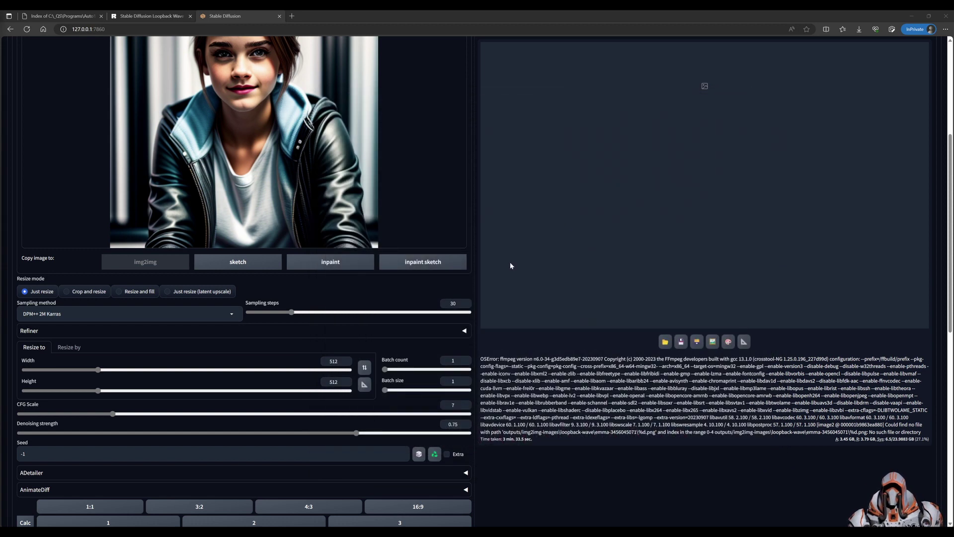
scroll(520, 277, down, 3)
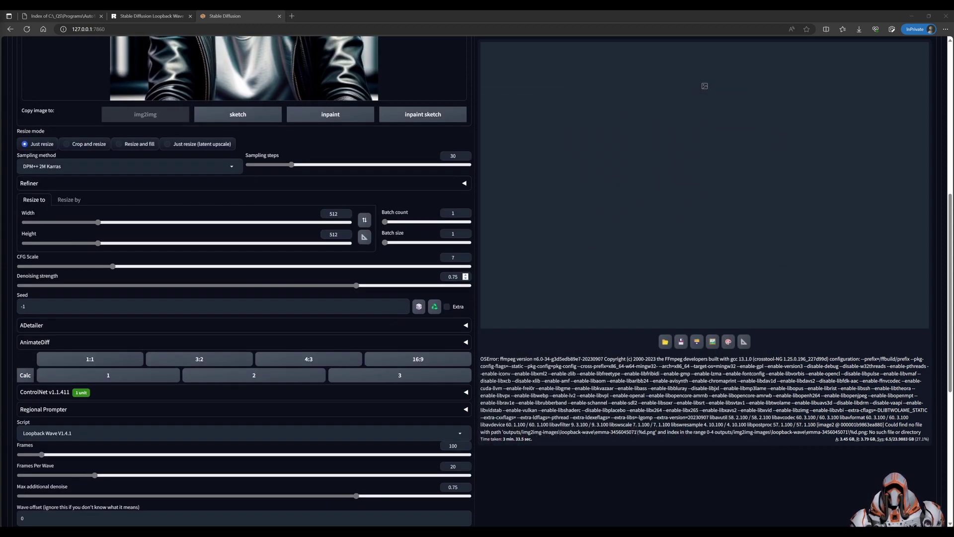
scroll(490, 305, down, 2)
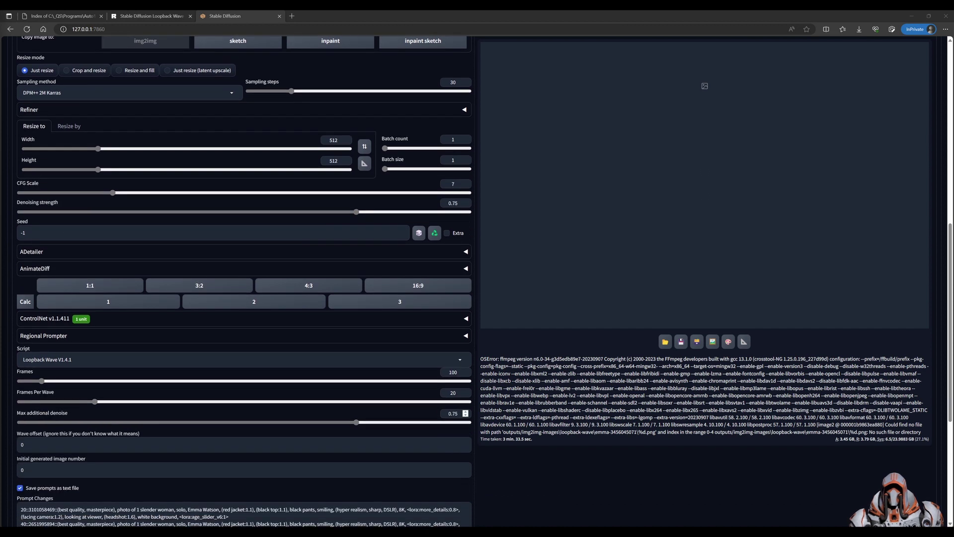
scroll(568, 347, up, 3)
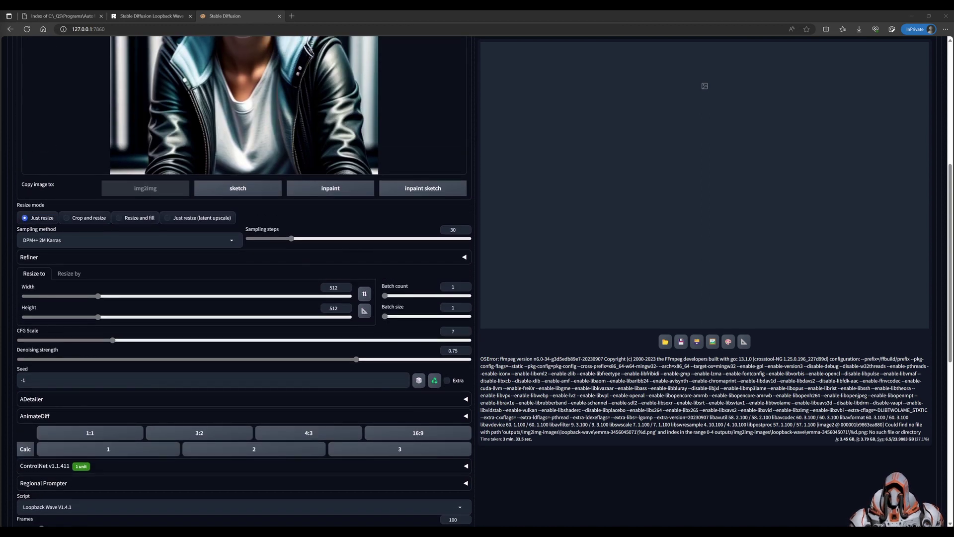
scroll(522, 392, up, 2)
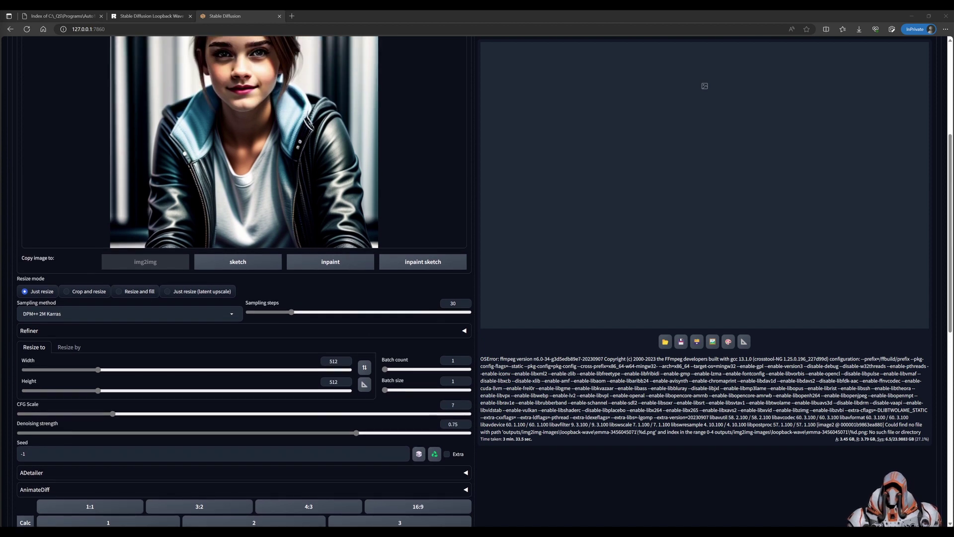
scroll(475, 282, up, 5)
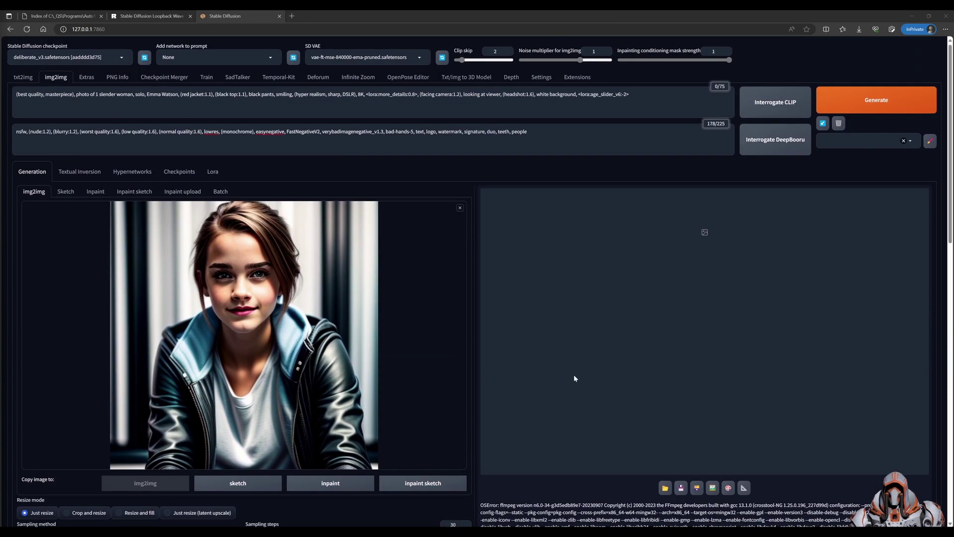
scroll(530, 368, down, 3)
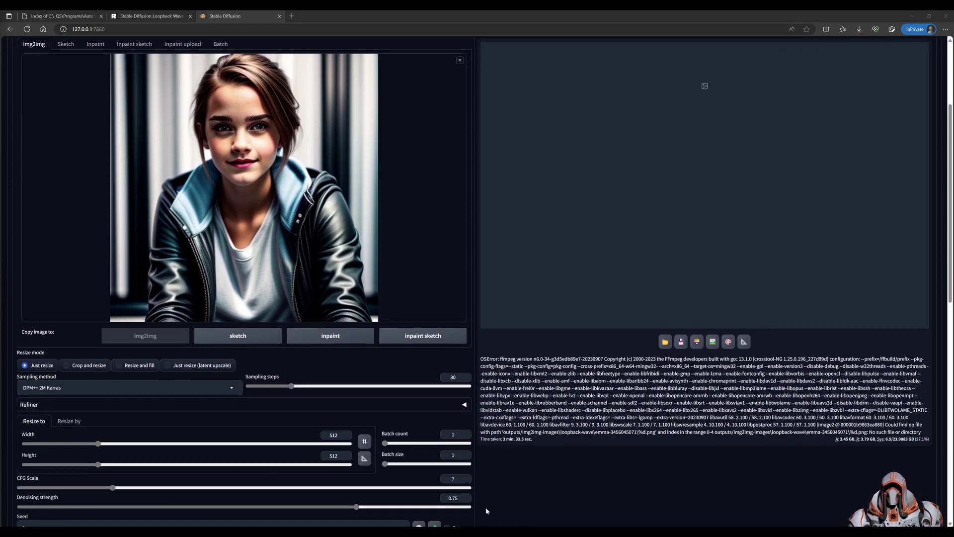
- Bring up the webui terminal's first pwsh session showing the generation log
click(388, 502)
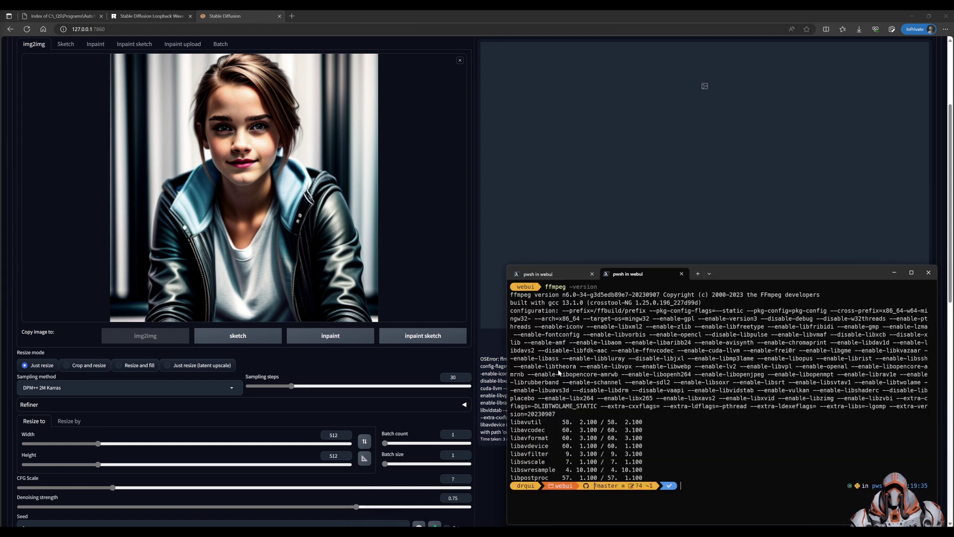
click(554, 274)
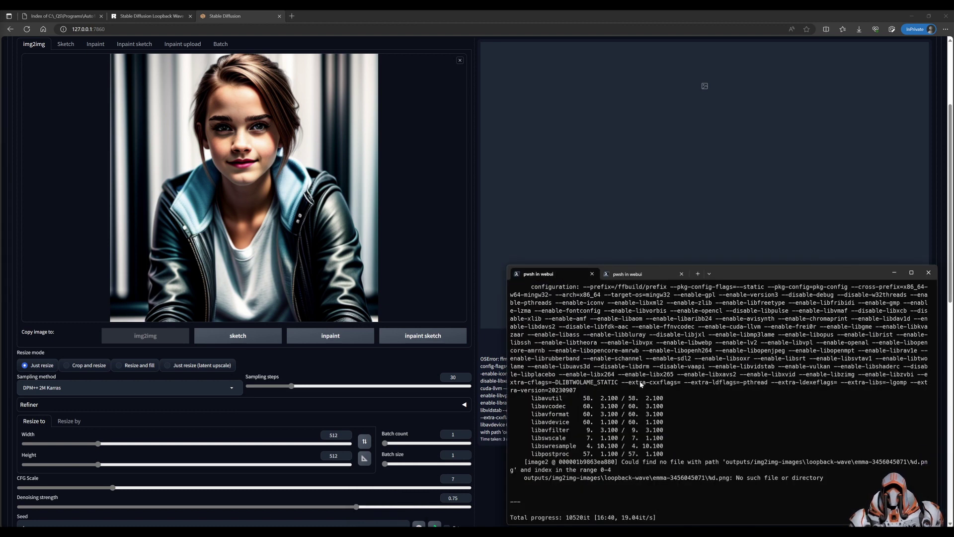
scroll(676, 403, up, 10)
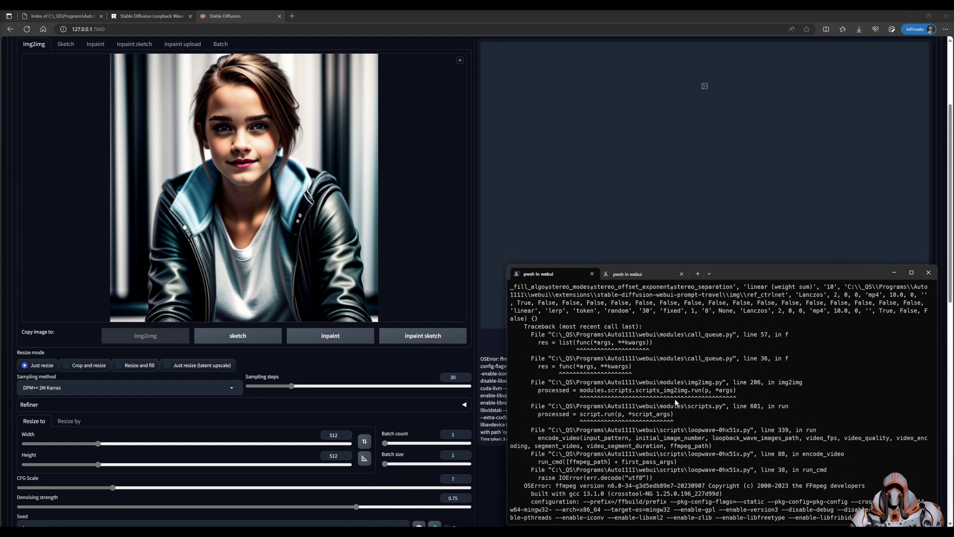
scroll(676, 403, down, 8)
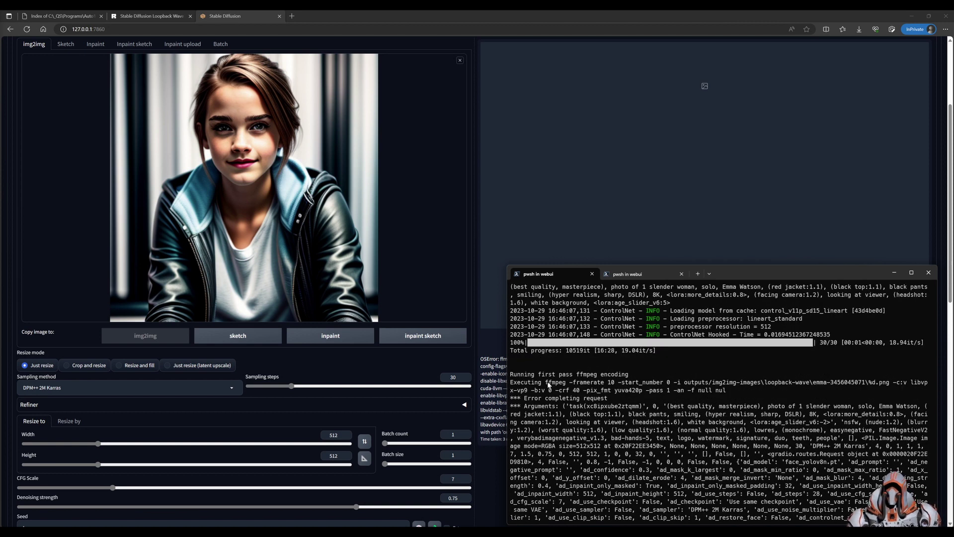
drag(548, 383, 572, 383)
key(ctrl+c)
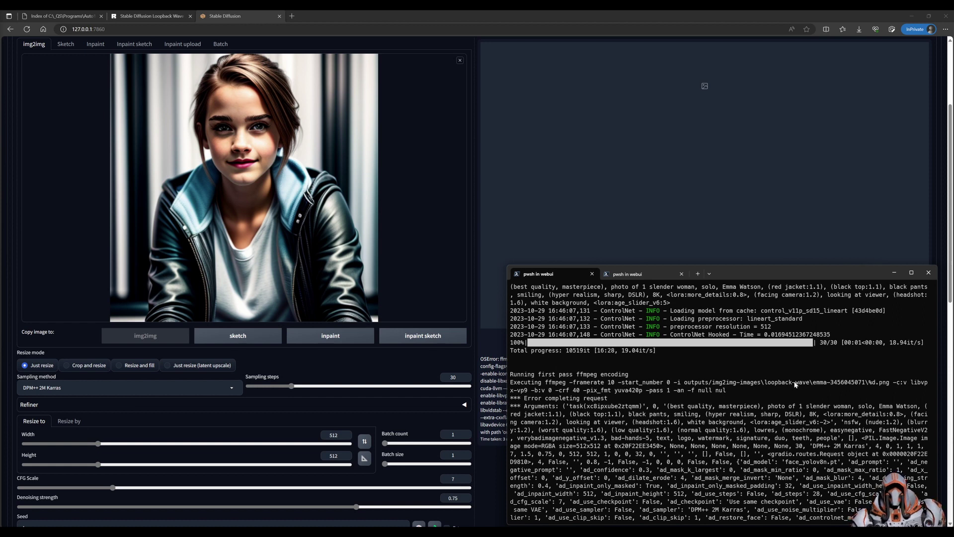
drag(831, 383, 864, 384)
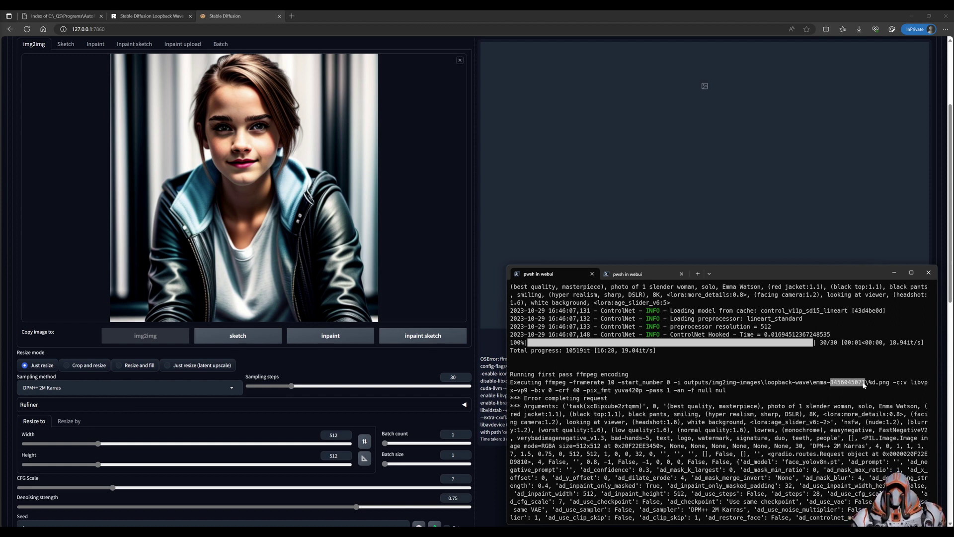
key(ctrl+c)
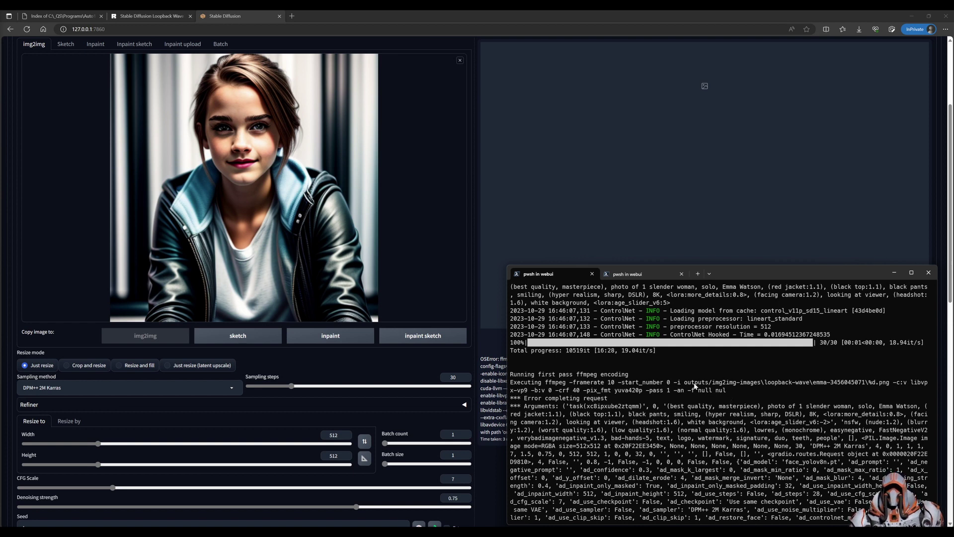
drag(690, 385, 809, 385)
right_click(809, 386)
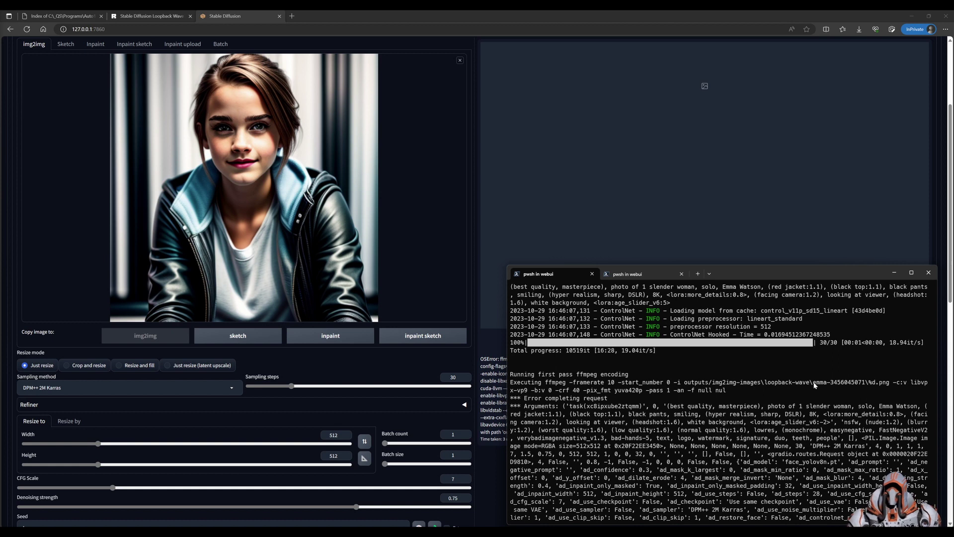
drag(815, 385, 827, 386)
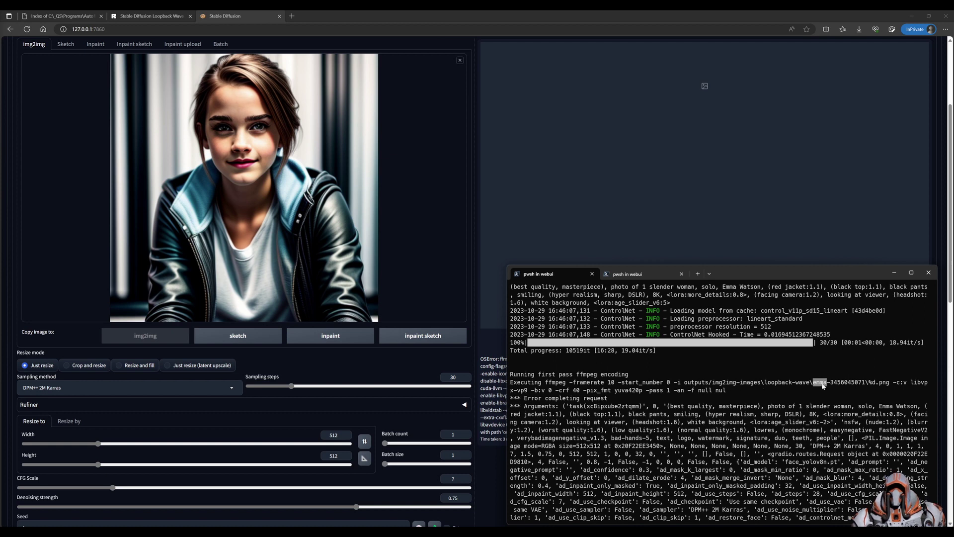
click(62, 16)
click(43, 70)
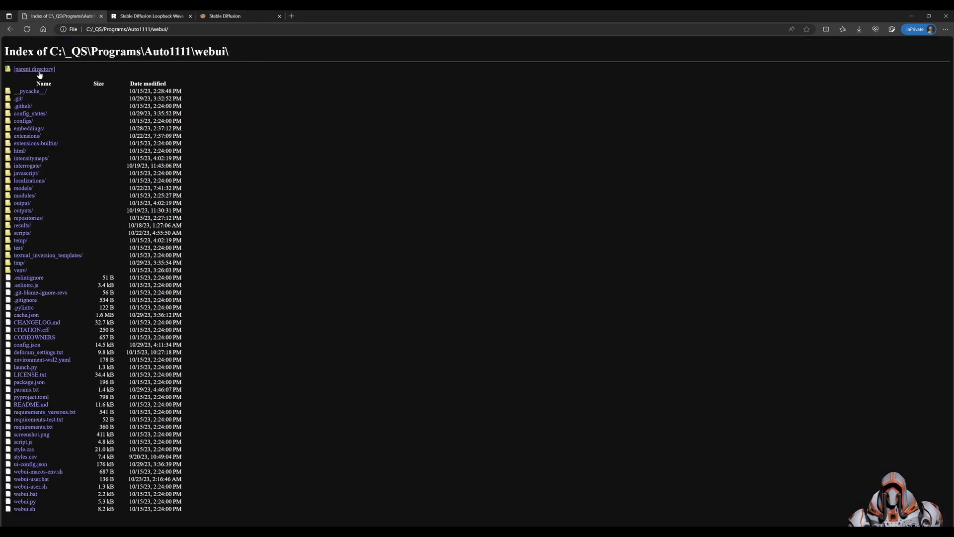
click(27, 212)
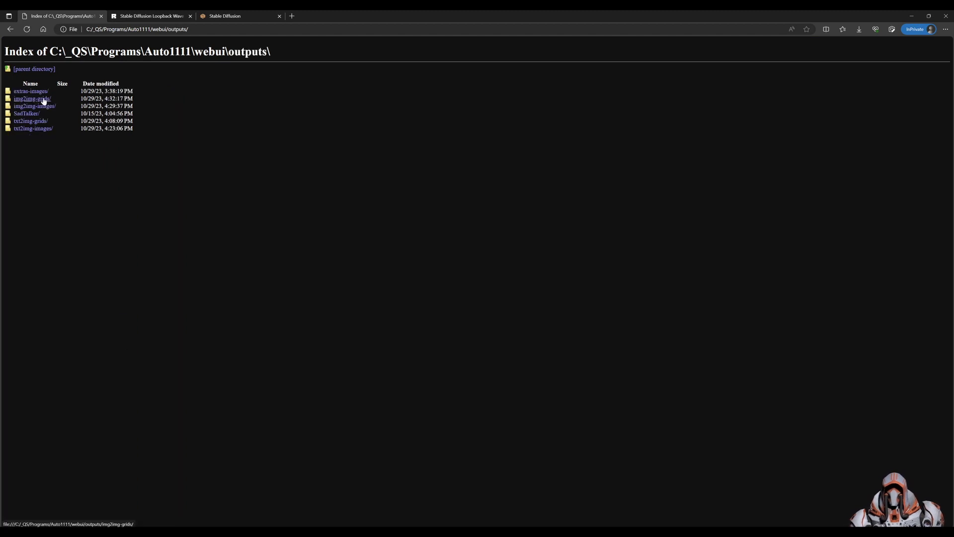
click(39, 107)
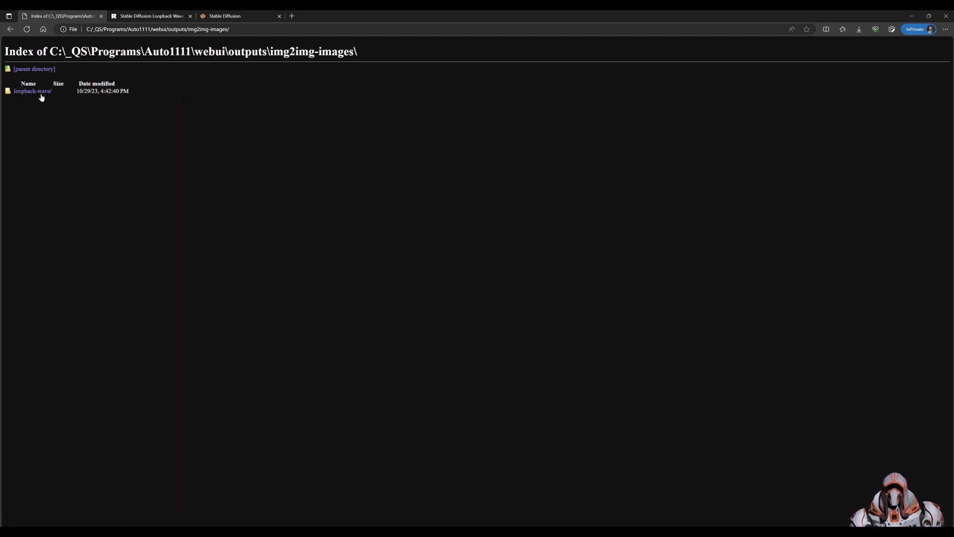
click(37, 93)
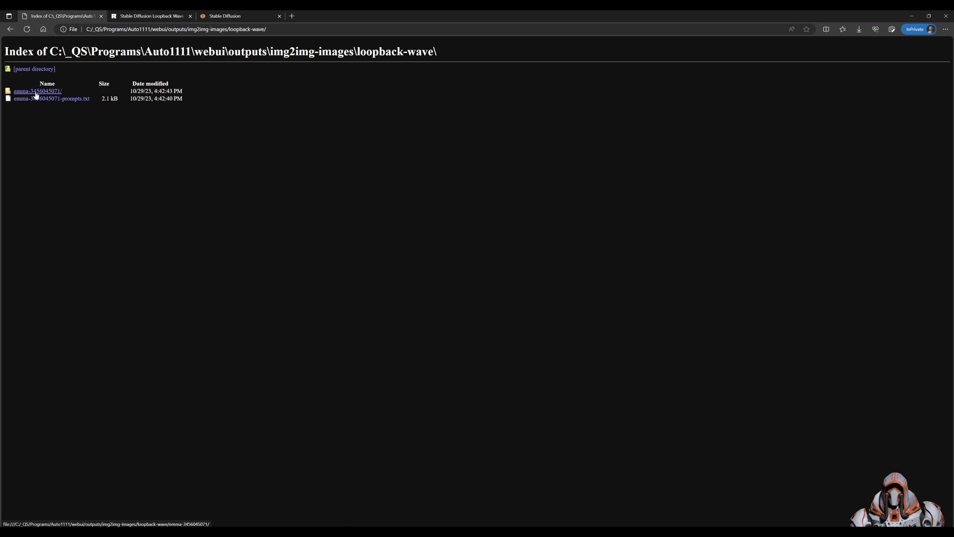
click(36, 93)
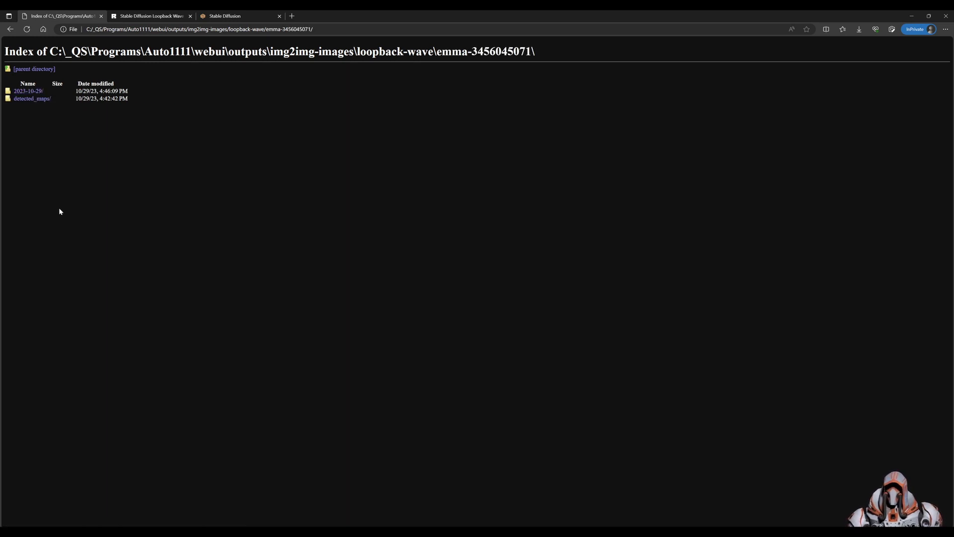
- Select the %d frame pattern in the terminal path and view the ffmpeg version session
key(alt+Tab)
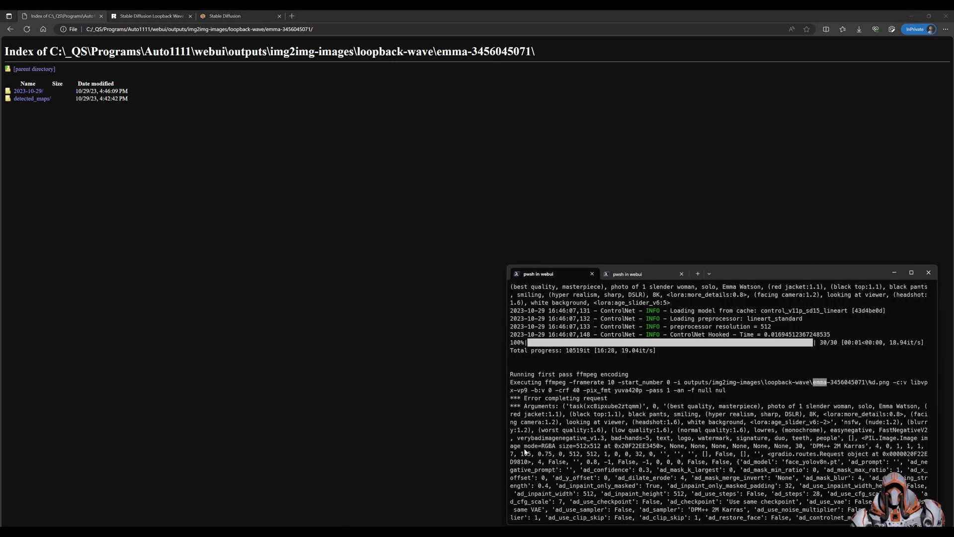
double_click(871, 383)
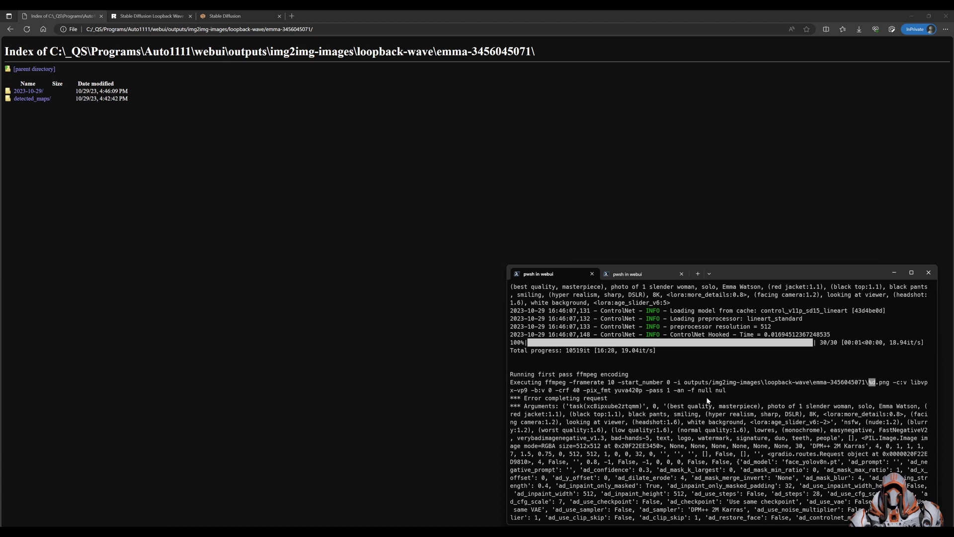
scroll(709, 401, down, 7)
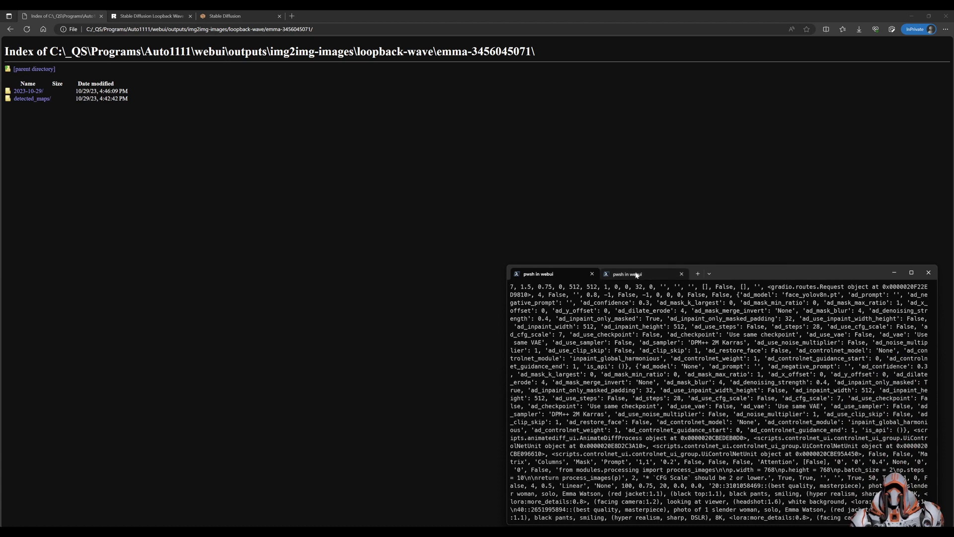
click(636, 274)
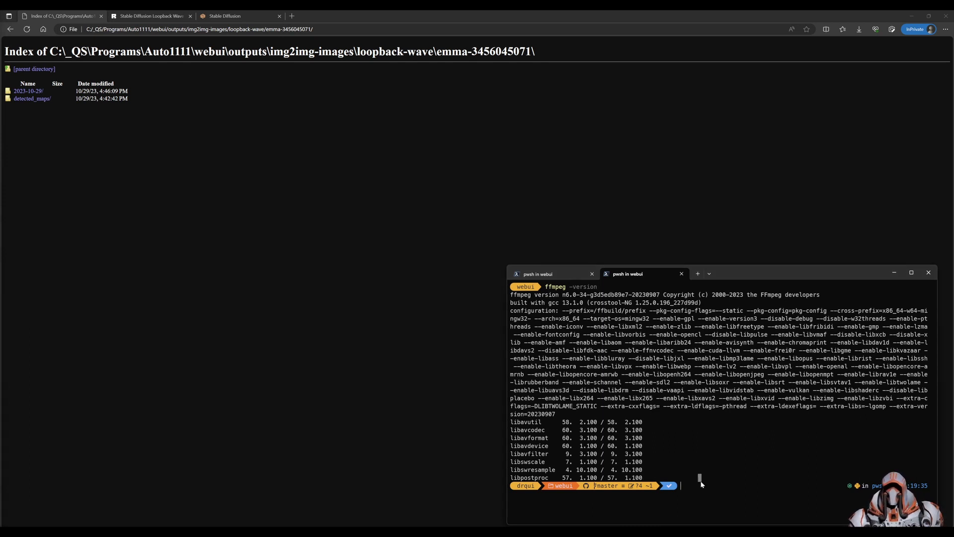
text(cls)
key(Return)
key(ctrl+v)
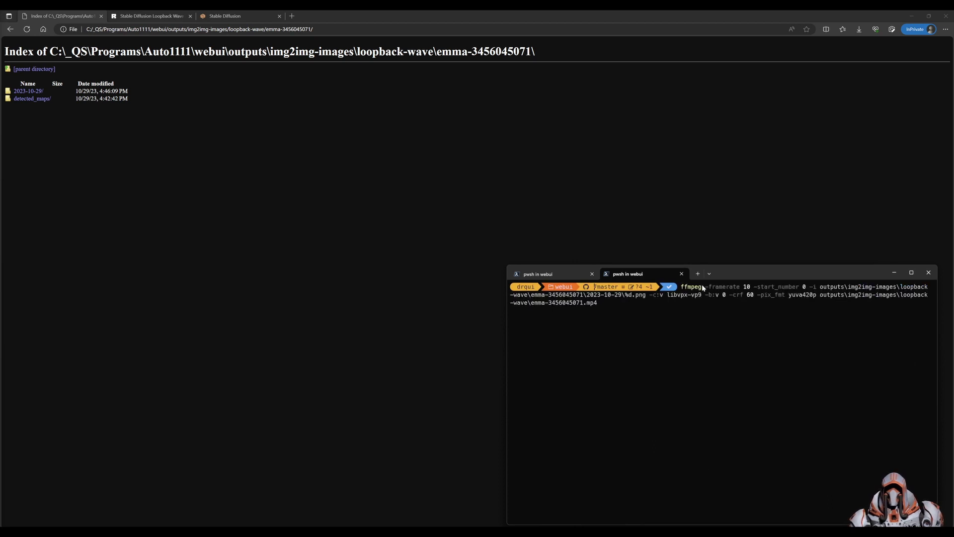
click(572, 274)
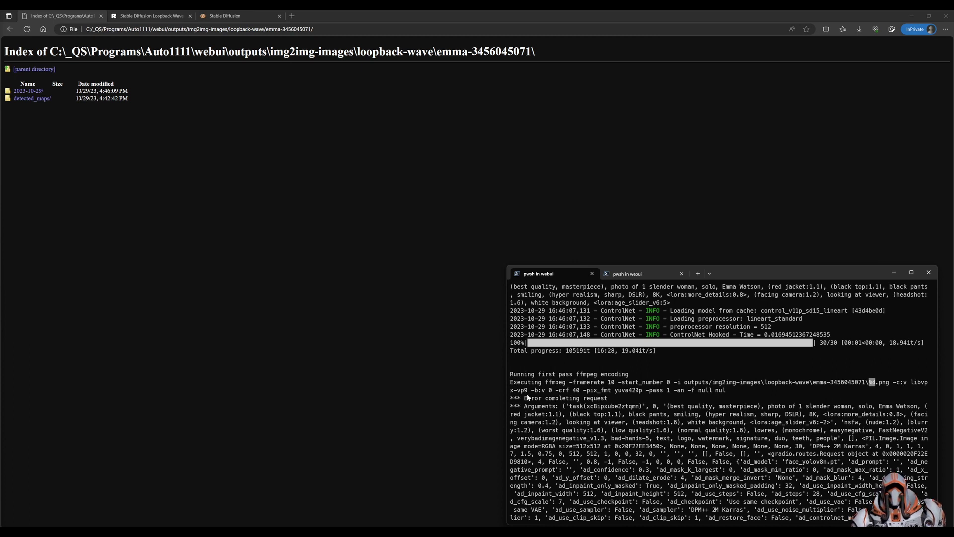
click(627, 274)
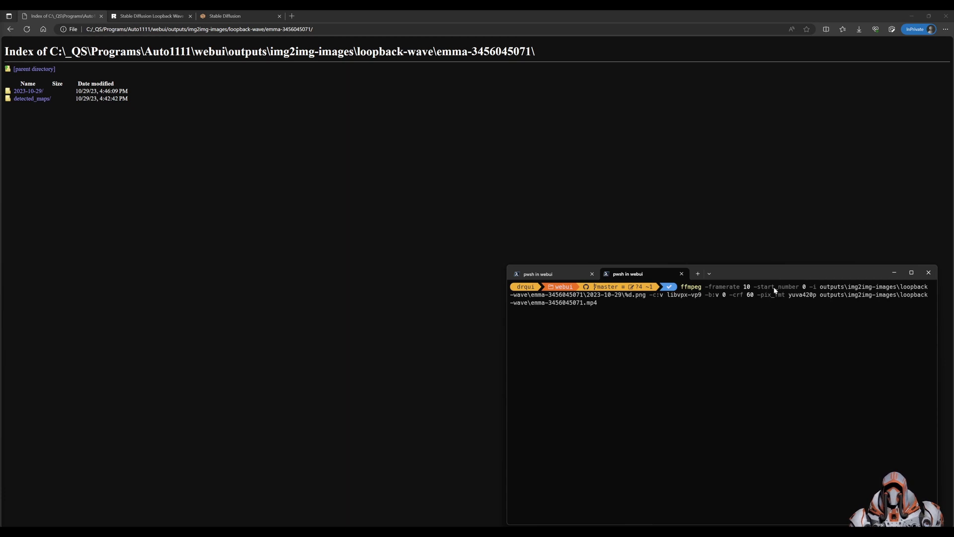
- Copy '-pass 1 -an -f null nul' from the webui log and run the encode at CRF 40
click(553, 272)
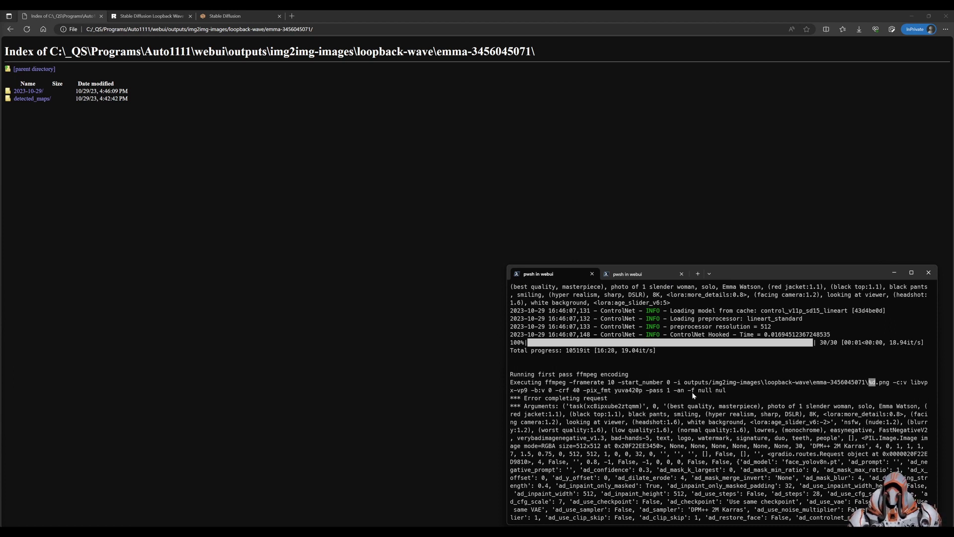
click(646, 395)
key(shift+Right)
key(shift+Right)
key(shift+Right)
key(shift+Right)
key(shift+Right)
key(shift+Right)
key(shift+Right)
key(shift+Right)
key(shift+Right)
key(shift+Right)
key(shift+Right)
key(shift+Right)
key(shift+Right)
key(shift+Right)
key(shift+Right)
key(shift+Right)
key(shift+Right)
key(shift+Right)
key(shift+Right)
key(shift+Right)
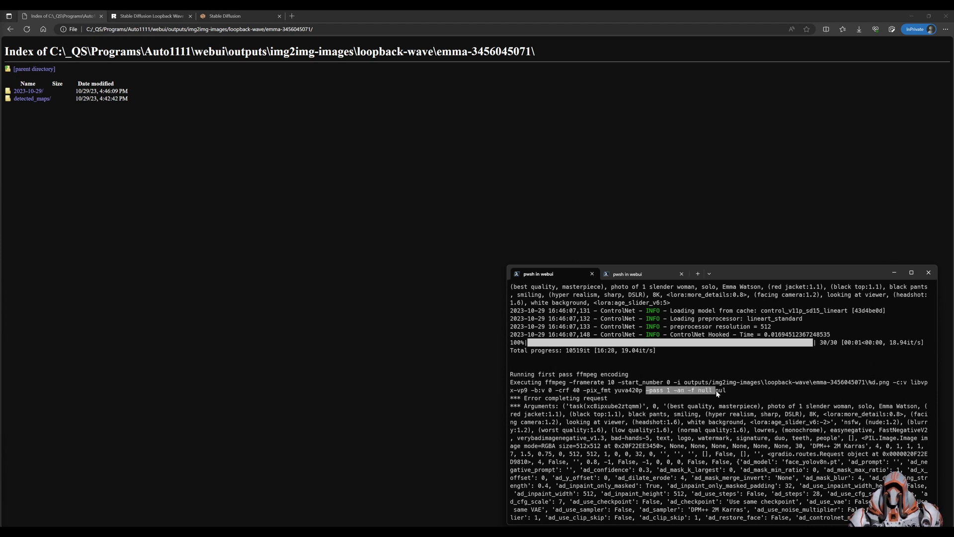
key(ctrl+c)
click(644, 275)
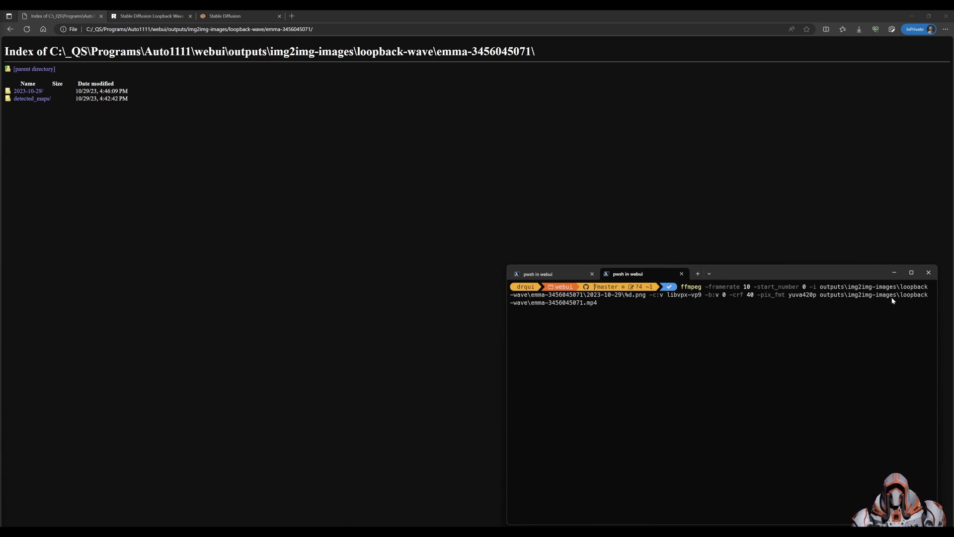
key(Return)
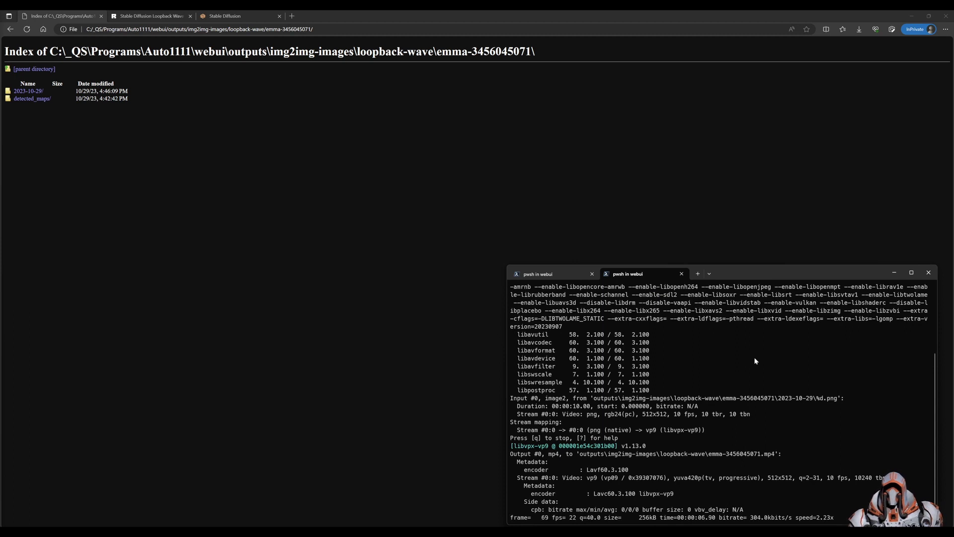
- Play emma-3456045071.mp4 from the loopback-wave folder listing, then return to the listing
click(41, 69)
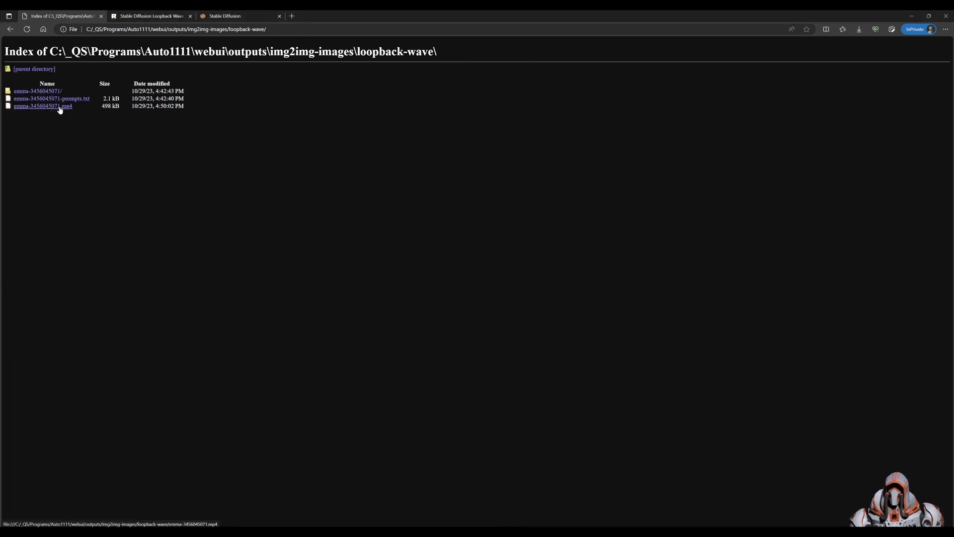
click(60, 107)
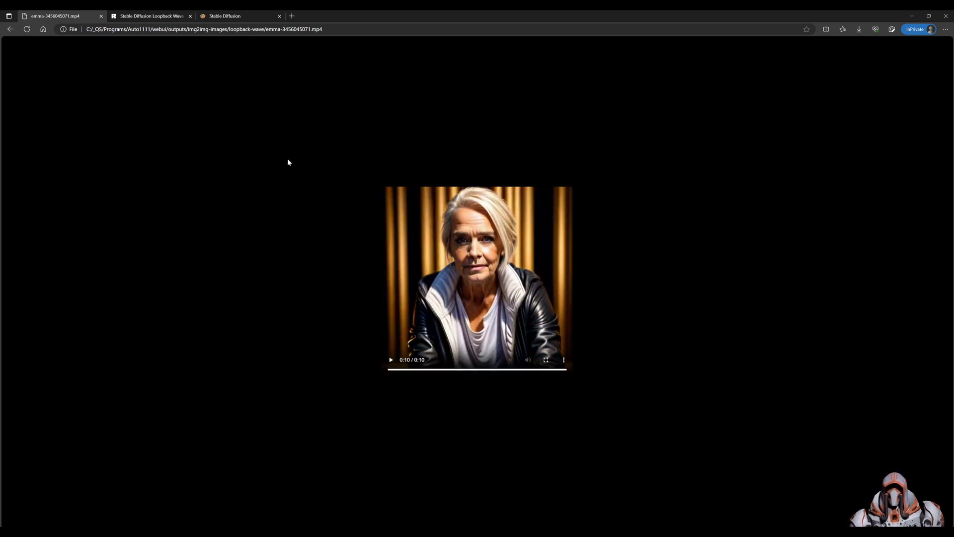
click(9, 29)
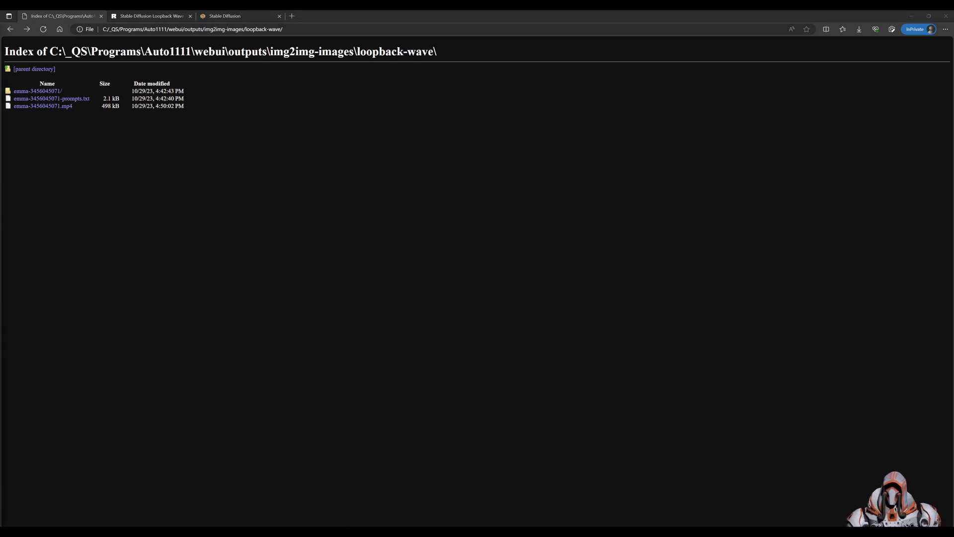
- Check the ffmpeg terminal output, then return to the Stable Diffusion web UI tab
click(234, 231)
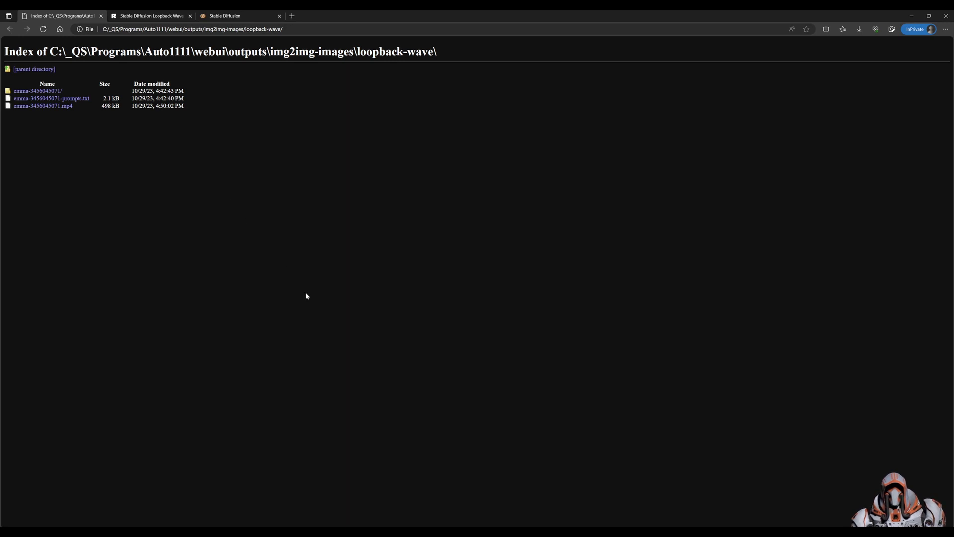
click(390, 526)
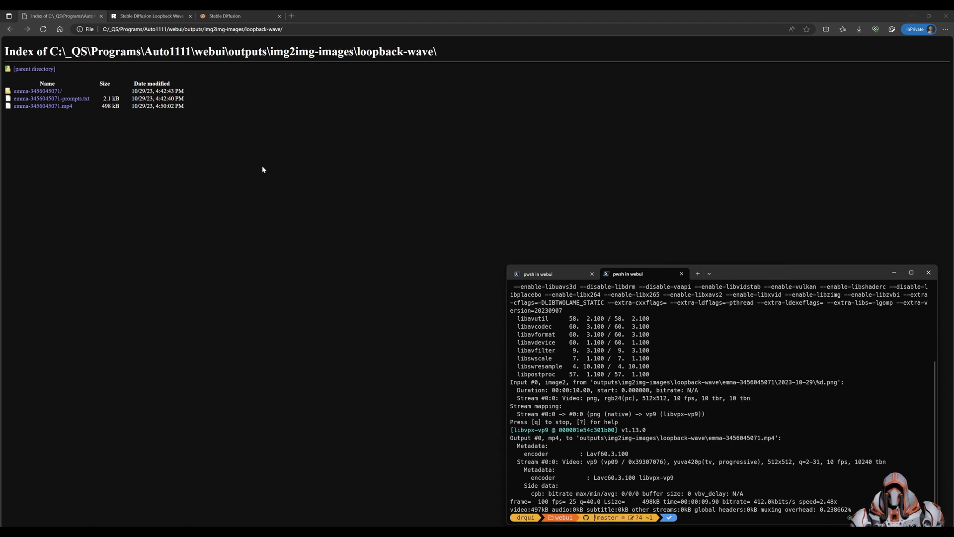
click(251, 20)
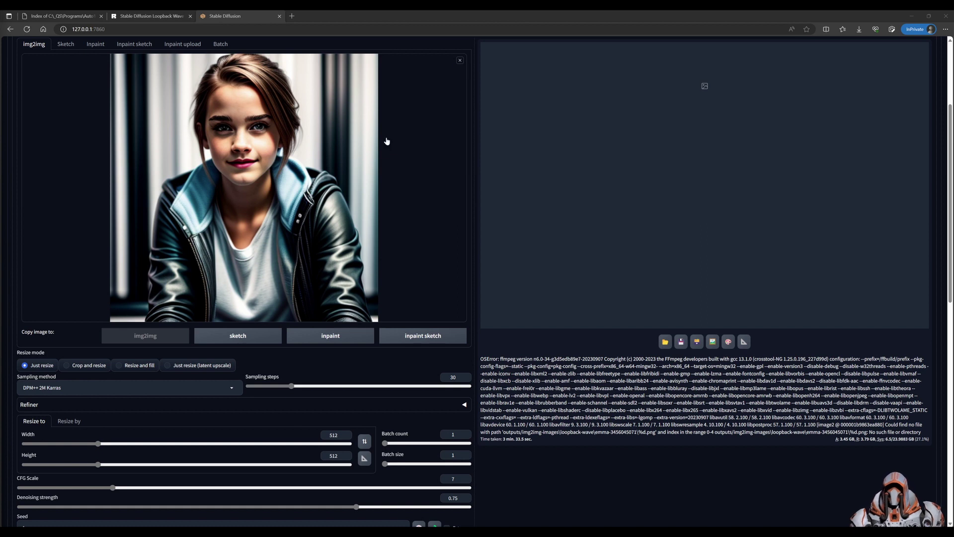
- Open the web UI's Settings at the Saving to a directory section
scroll(390, 143, up, 3)
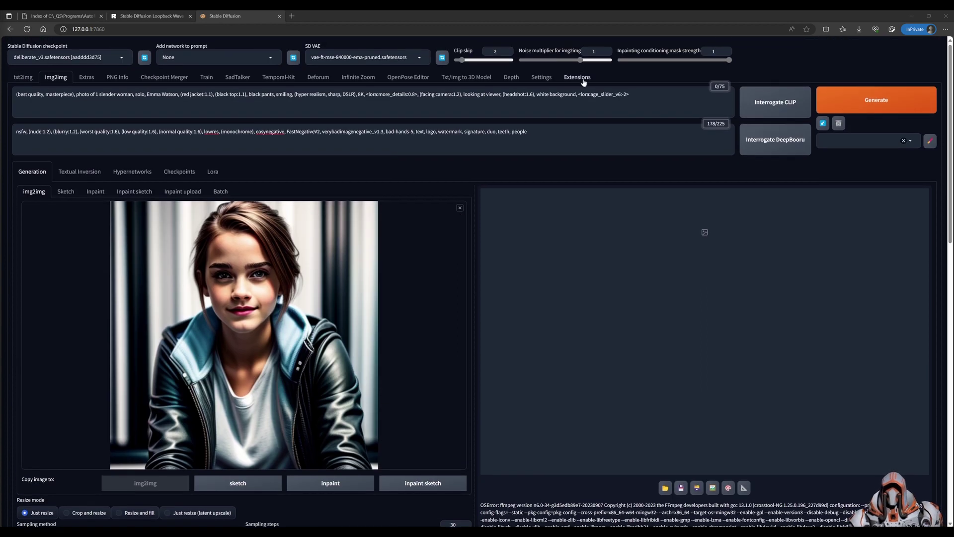
click(542, 78)
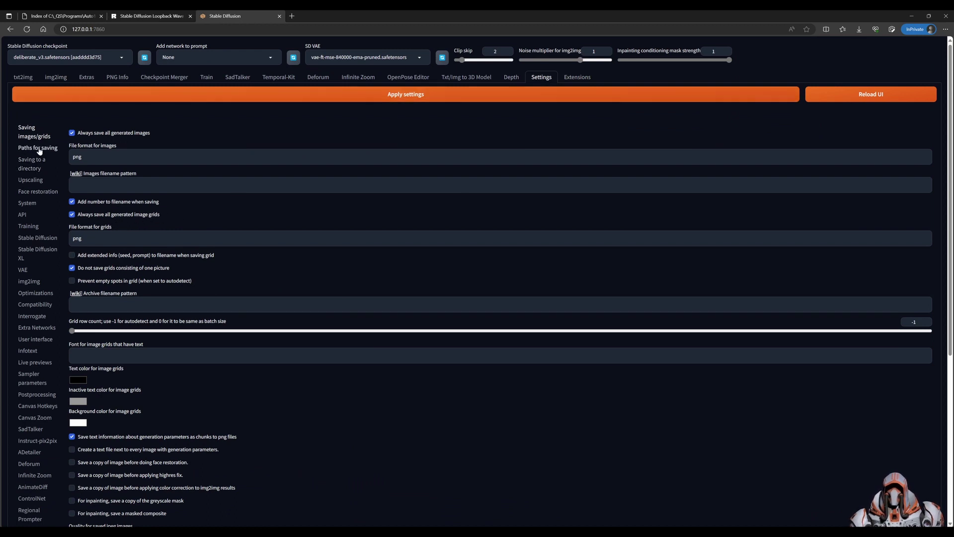
click(37, 165)
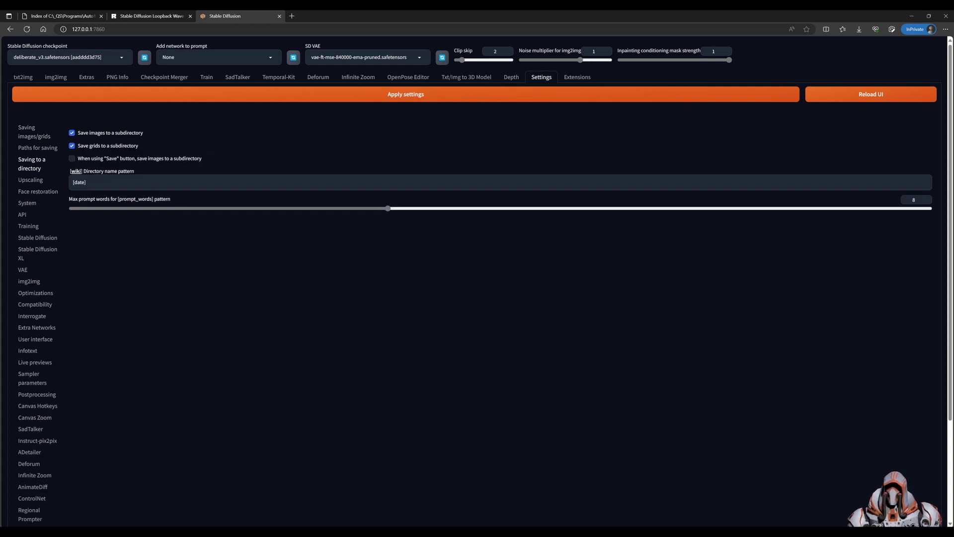
- Clear and restore the [date] pattern, toggling 'Save images to a subdirectory' off and back on
triple_click(80, 182)
click(86, 182)
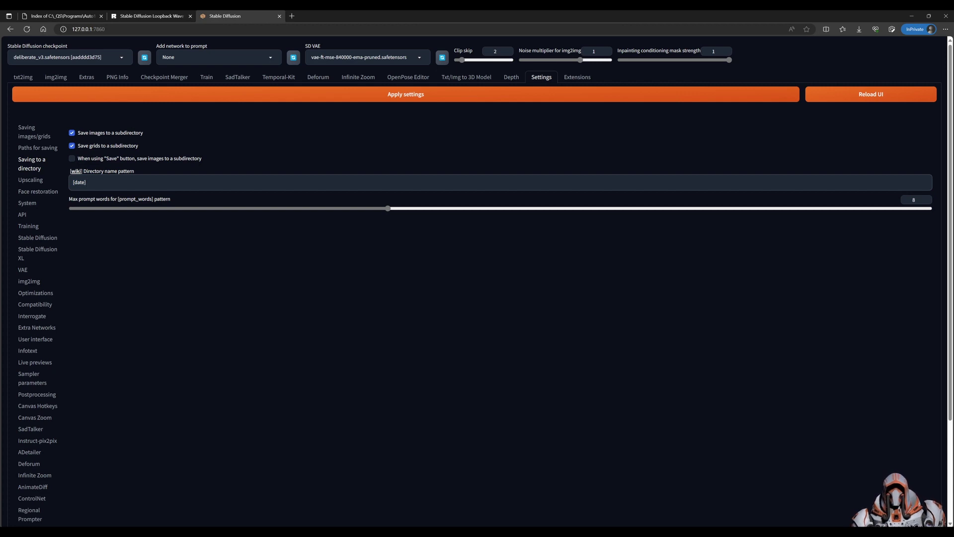
key(BackSpace)
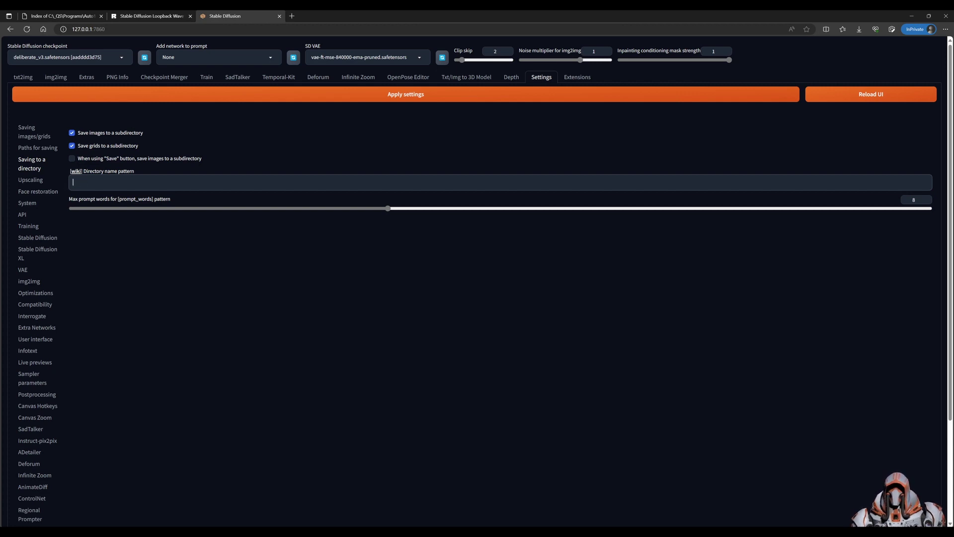
click(72, 133)
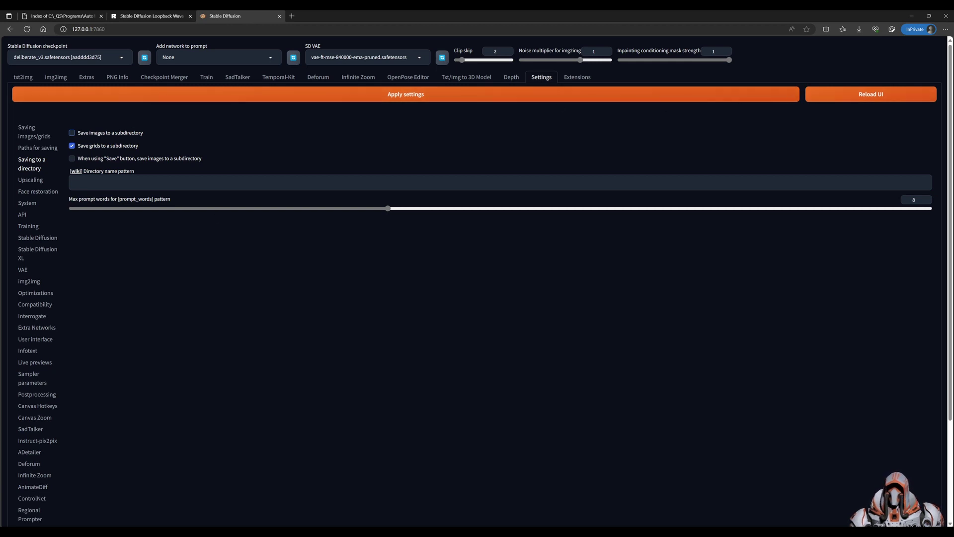
click(73, 182)
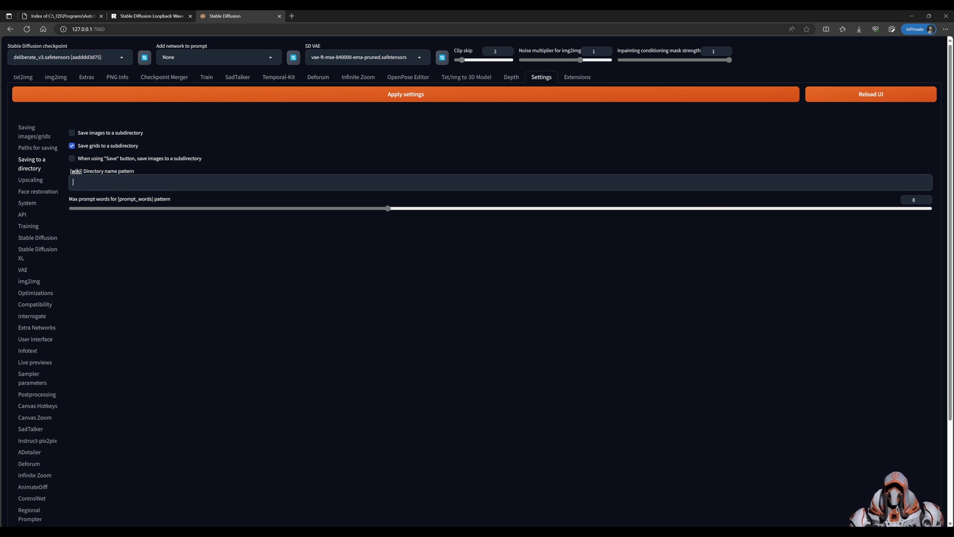
key(ctrl+v)
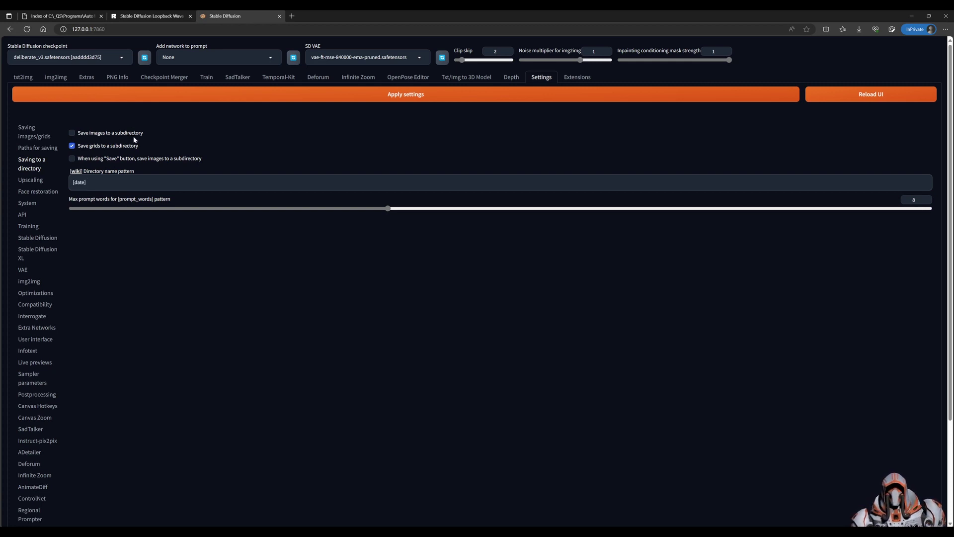
click(73, 132)
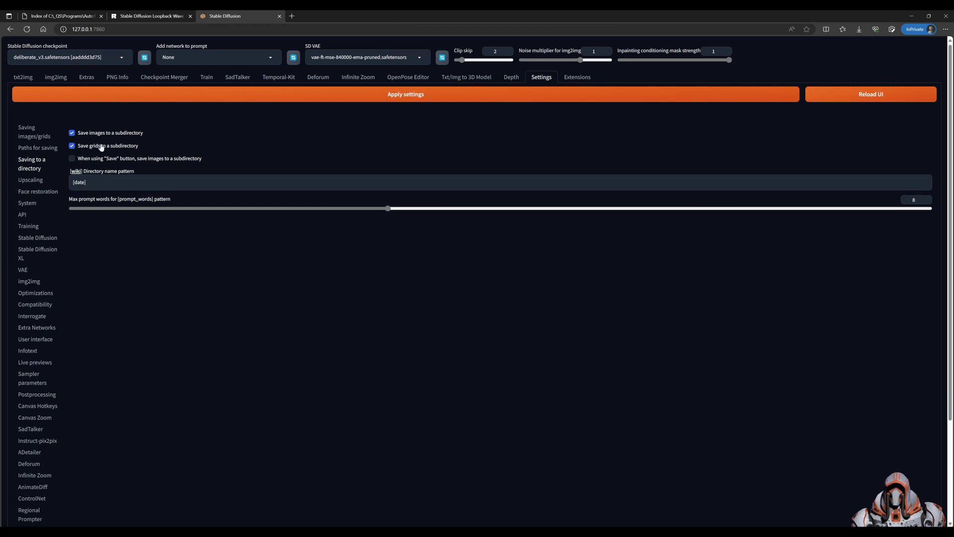